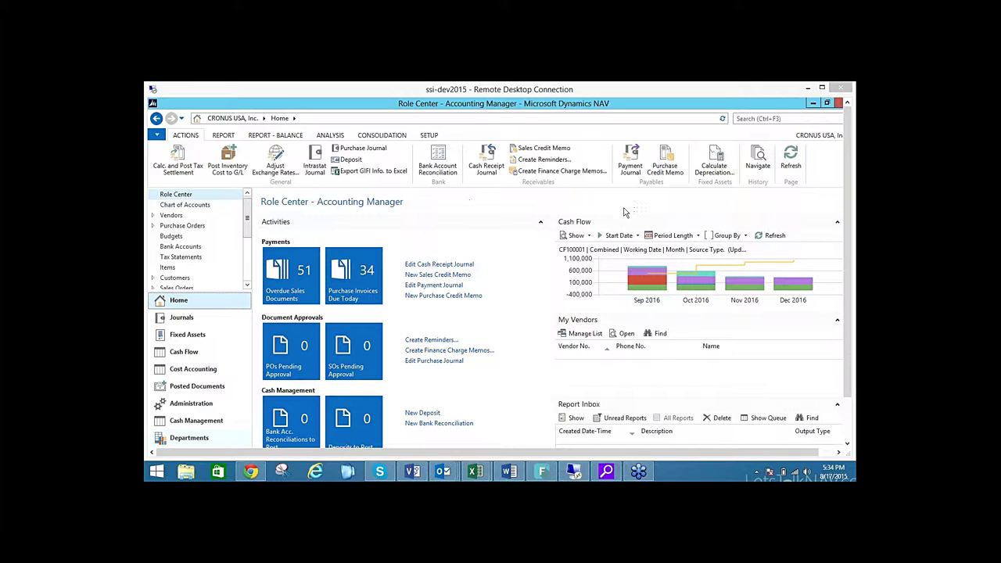
# - Switch the Cash Flow chart to Accumulated Cash, to Change in Cash, and back to Combined to compare the views
pyautogui.click(589, 227)
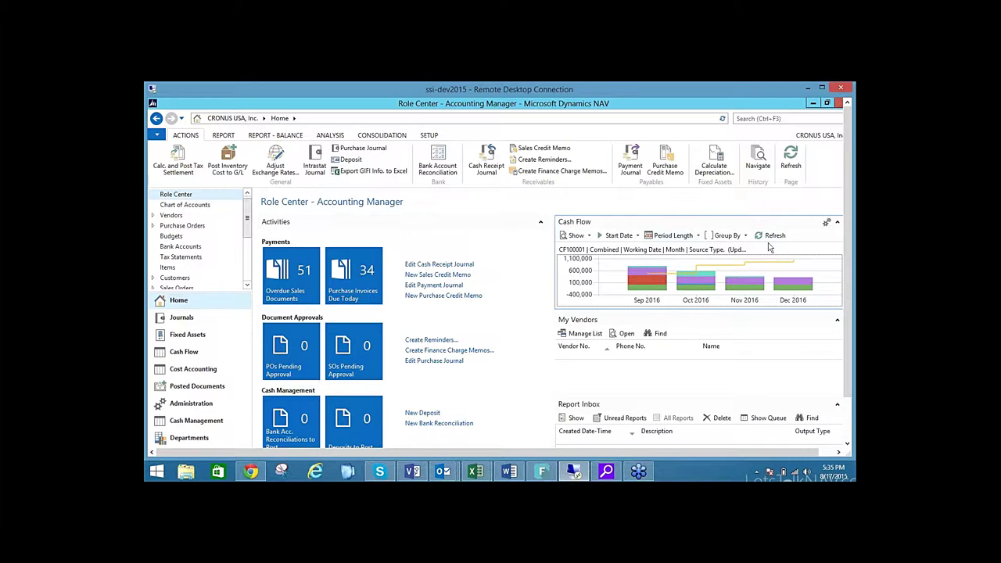
pyautogui.click(589, 236)
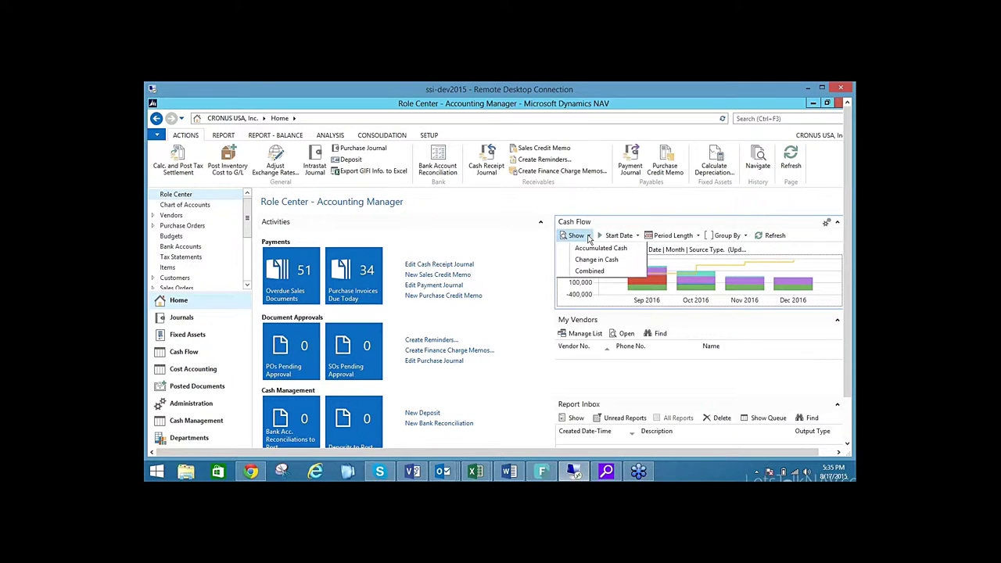
pyautogui.click(594, 248)
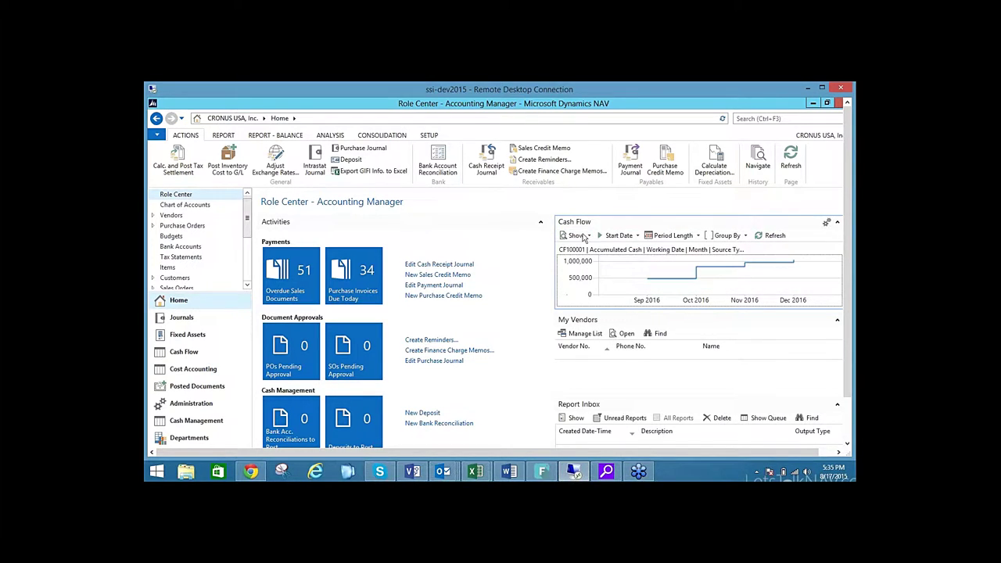
pyautogui.click(588, 236)
pyautogui.click(594, 259)
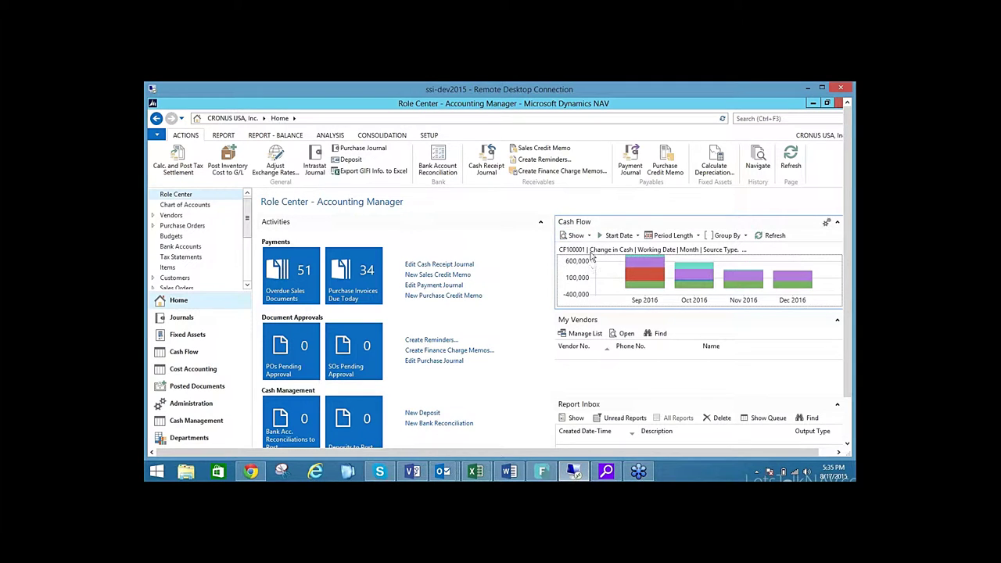
pyautogui.click(589, 236)
pyautogui.click(593, 269)
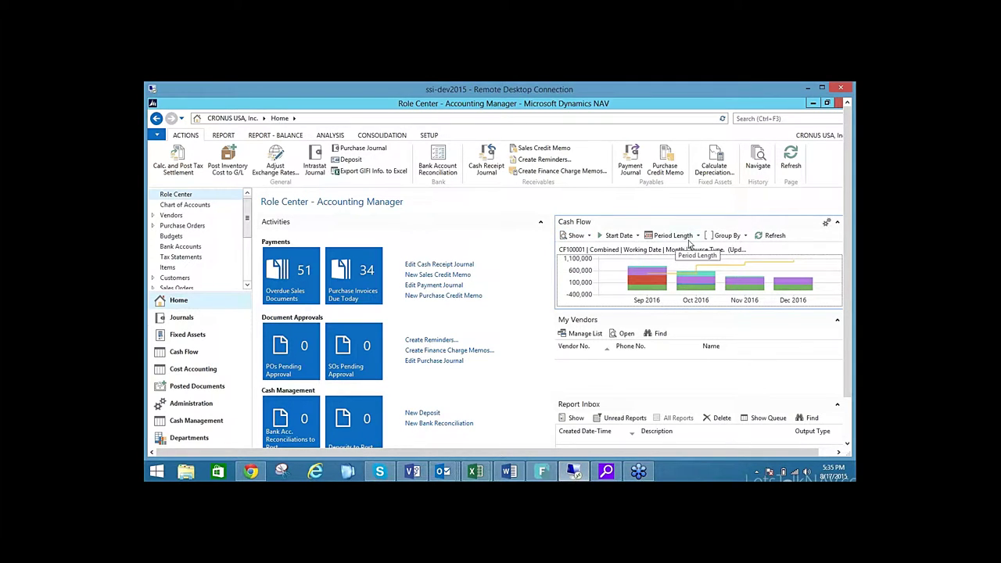
# - View the Cash Flow chart by Quarter and by Year, and return its period length to Month
pyautogui.click(696, 236)
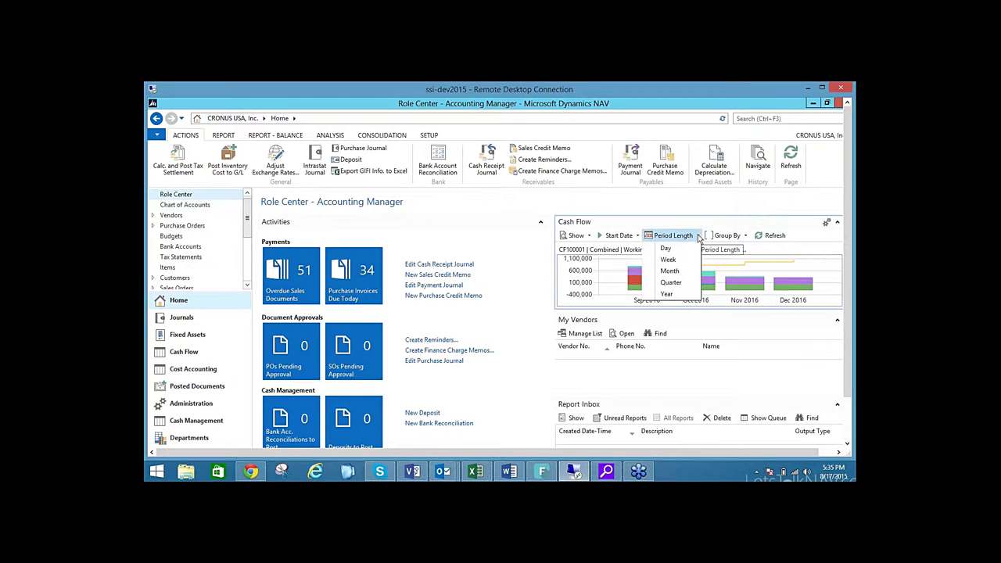
pyautogui.click(670, 283)
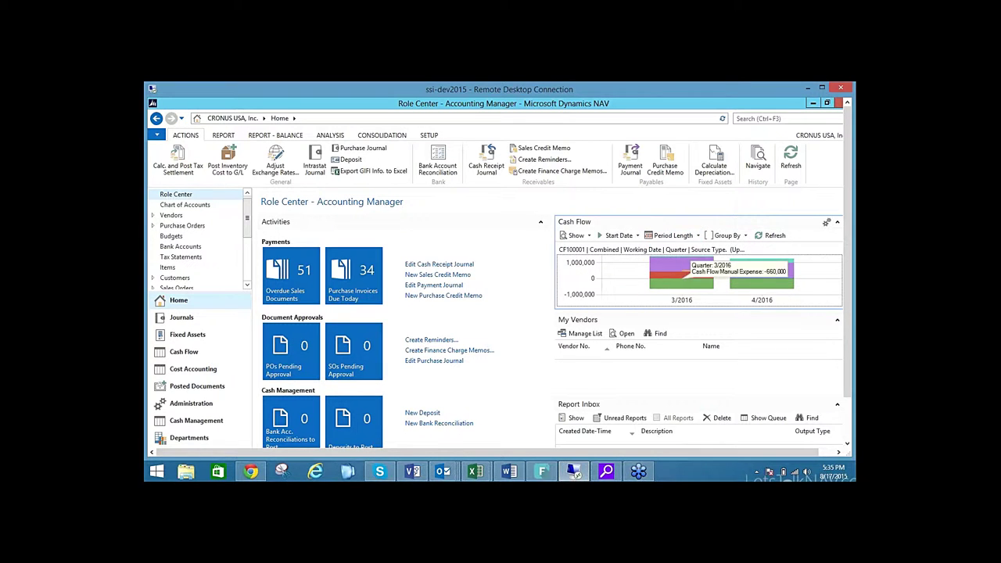
pyautogui.click(692, 237)
pyautogui.click(667, 294)
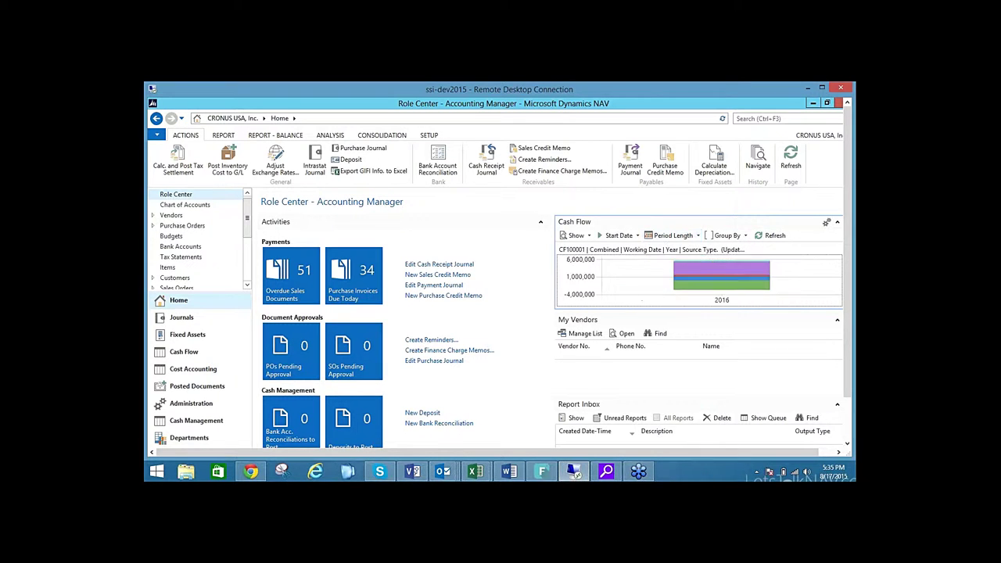
pyautogui.click(698, 237)
pyautogui.click(670, 270)
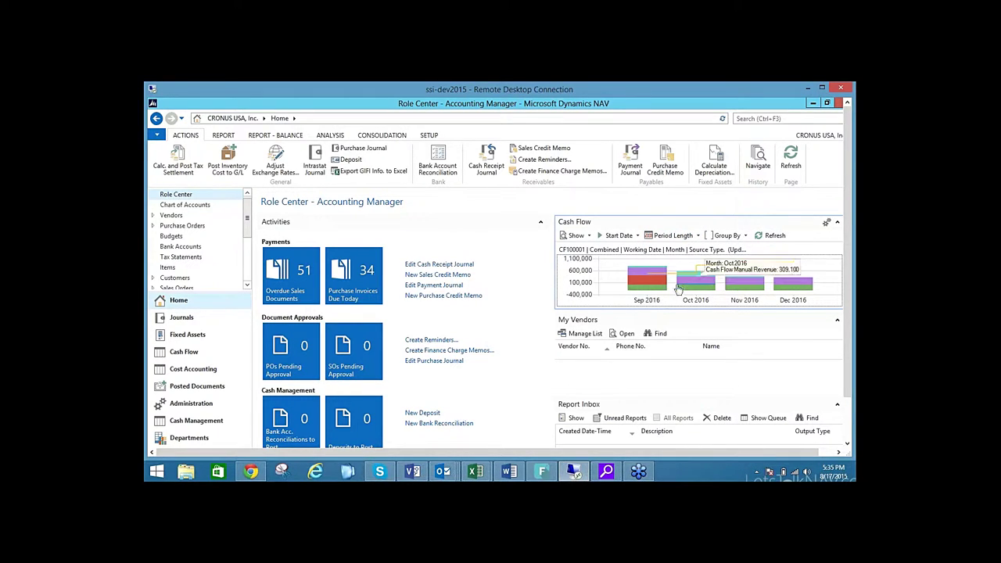
# - Examine the September 2016 forecast entries behind the chart's Liquid Funds and Cash Flow Manual Revenue segments, closing each list
pyautogui.moveTo(662, 287)
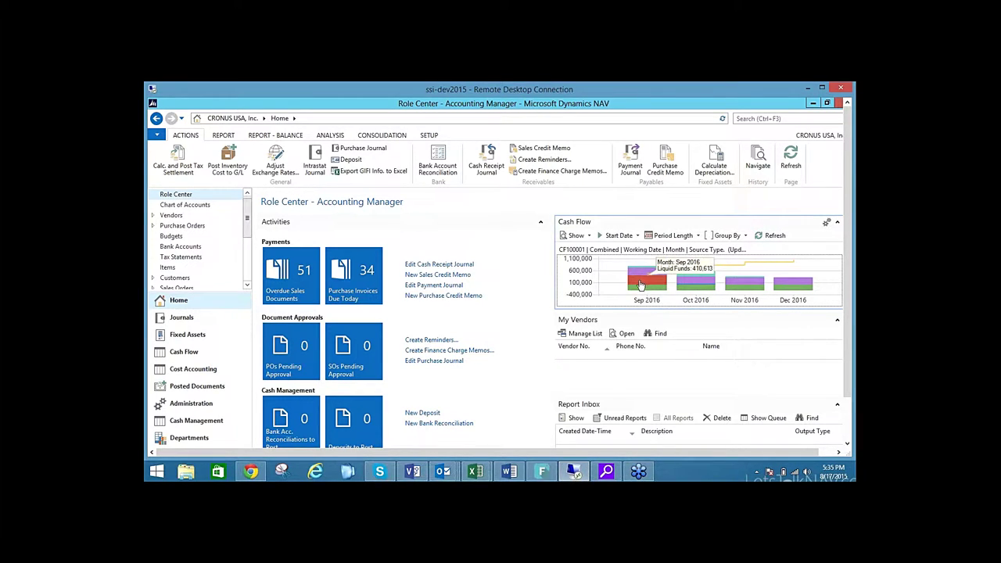
pyautogui.click(643, 286)
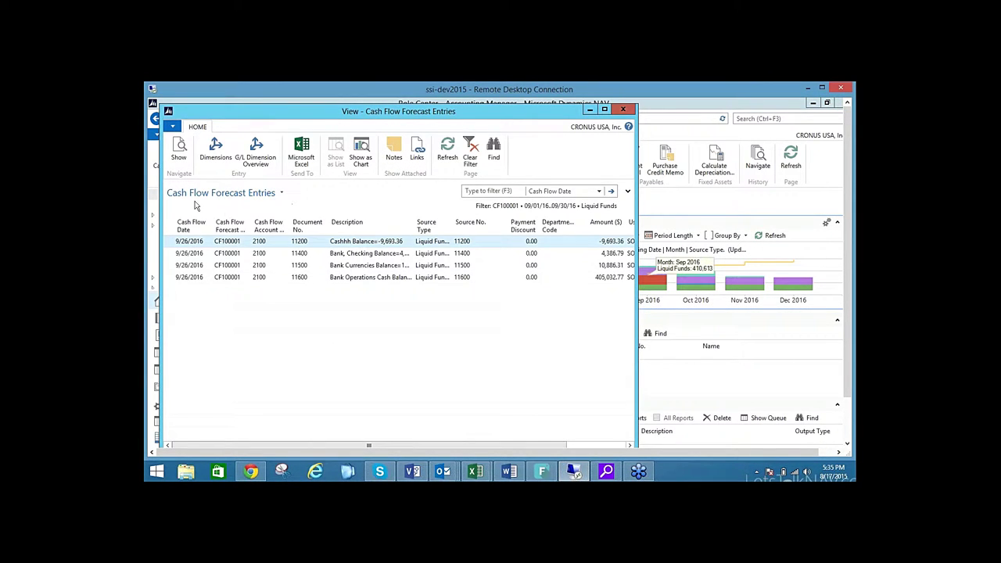
pyautogui.click(623, 109)
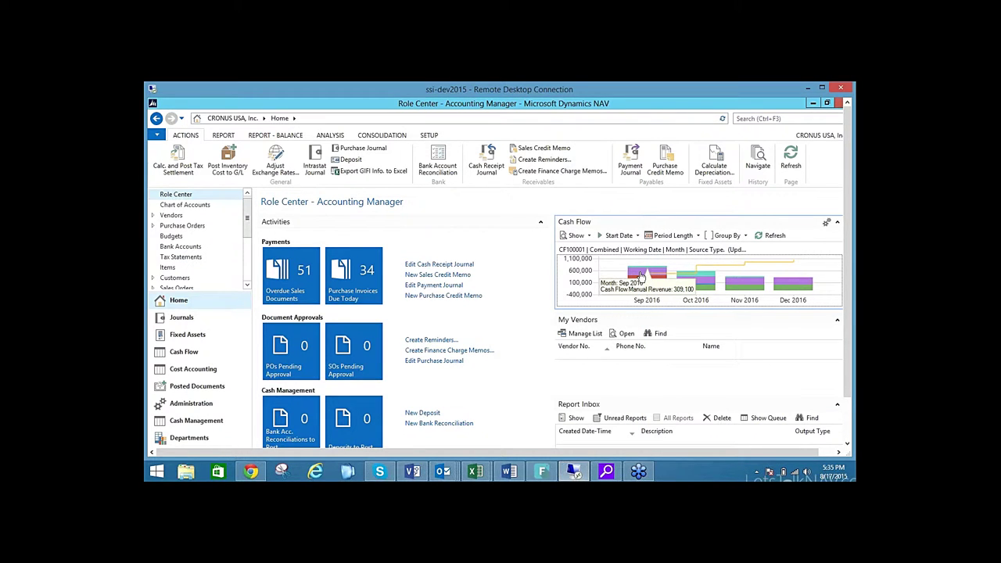
pyautogui.click(640, 275)
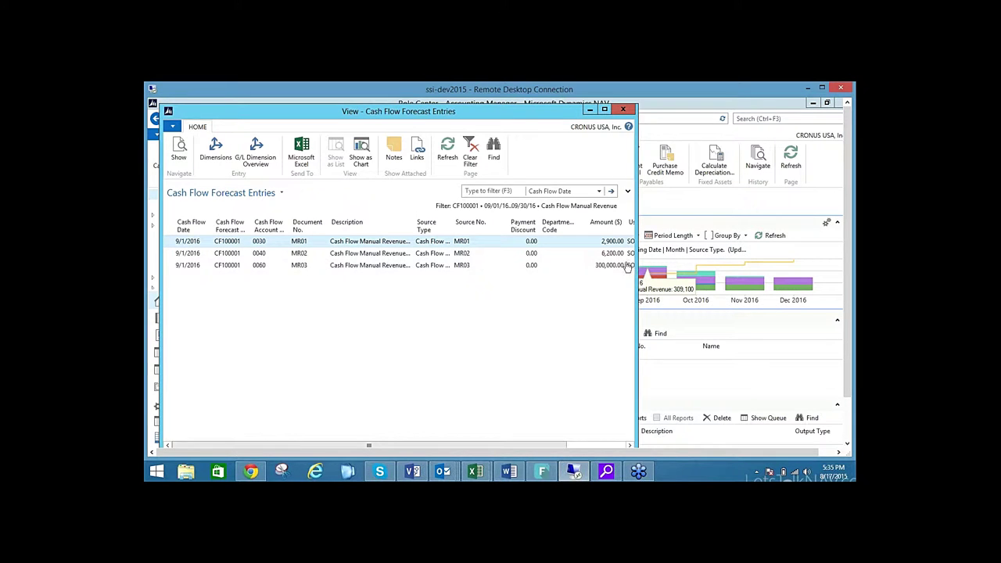
pyautogui.click(624, 110)
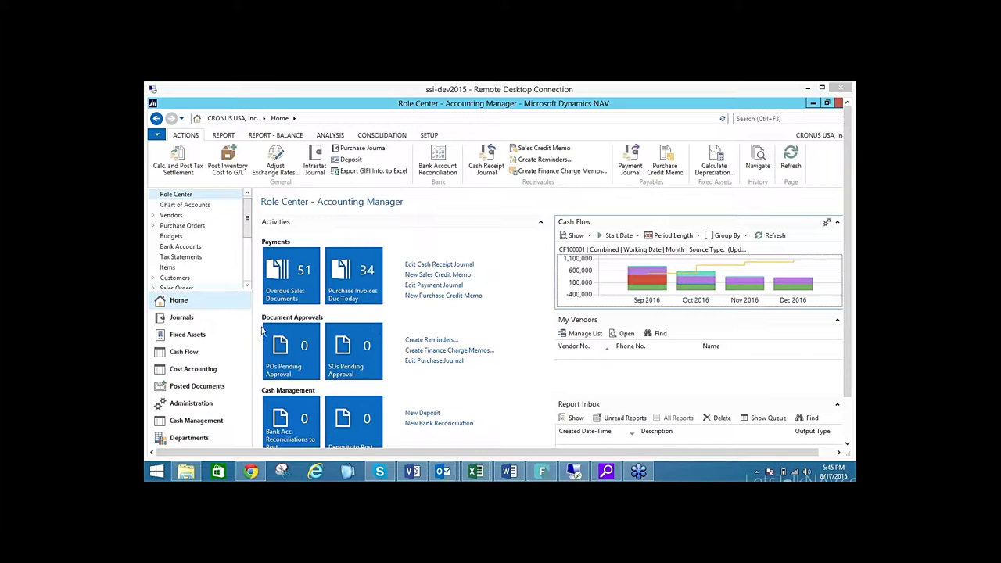
# - Open the Chart of Cash Flow Accounts and review its cash receipt and cash disbursement accounts
pyautogui.click(184, 353)
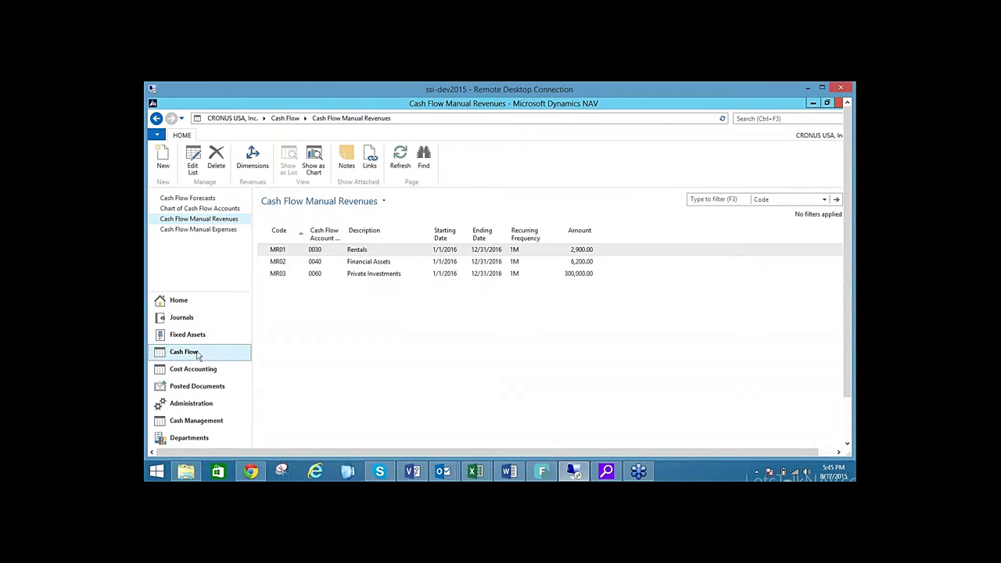
pyautogui.click(216, 210)
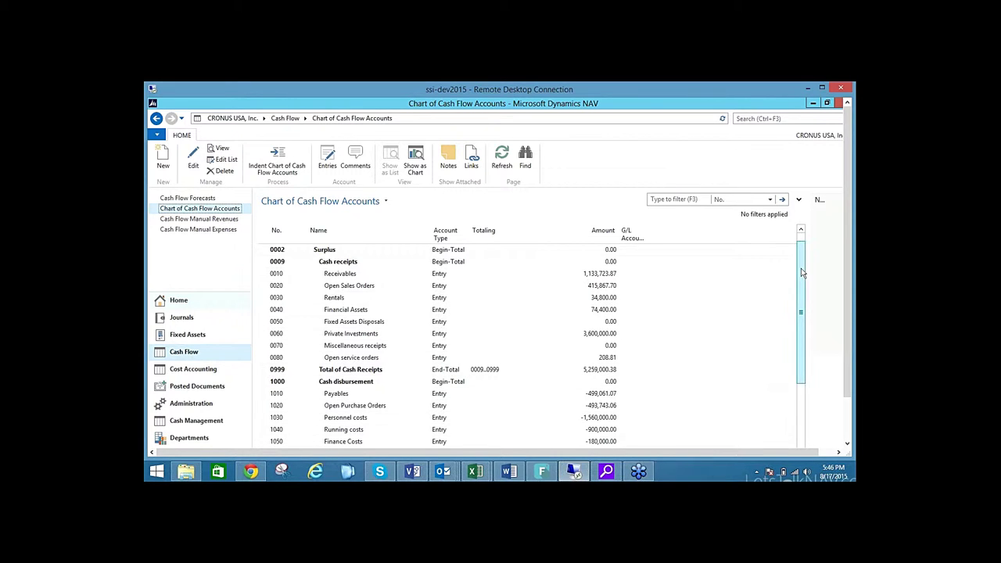
pyautogui.moveTo(803, 275)
pyautogui.mouseDown()
pyautogui.moveTo(802, 350)
pyautogui.moveTo(803, 274)
pyautogui.mouseUp()
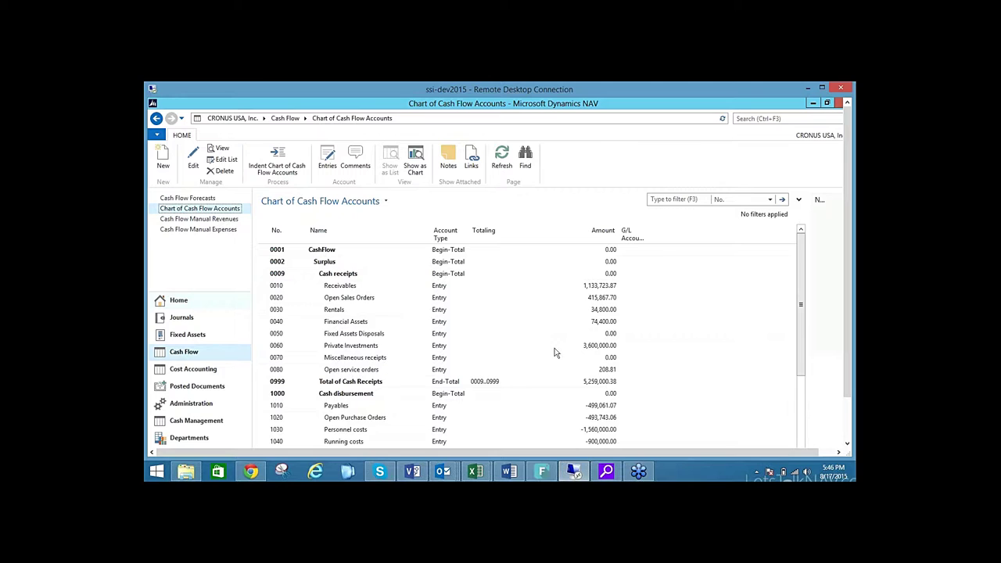
pyautogui.moveTo(800, 313); pyautogui.dragTo(806, 335)
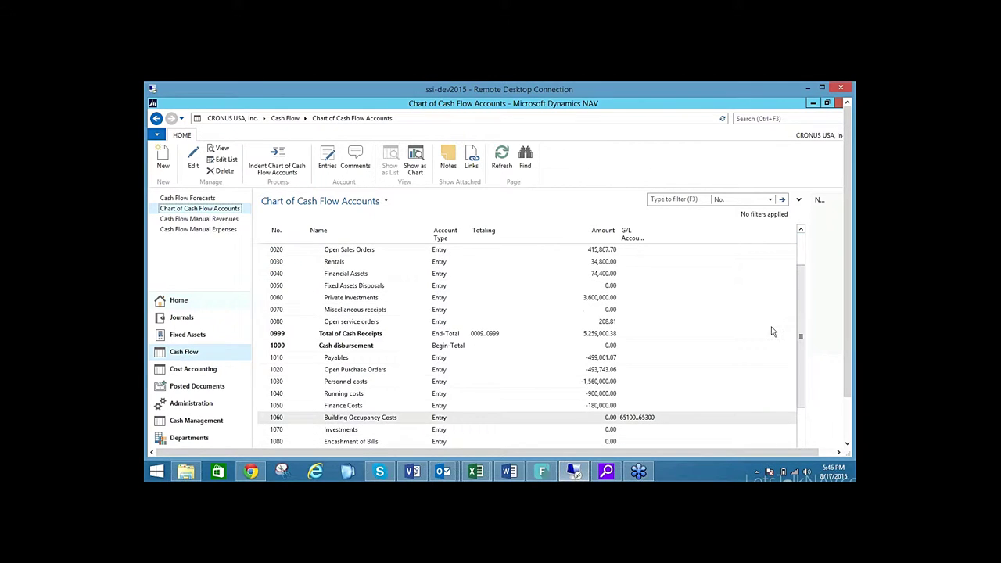
# - Inspect the account card for 1060 Building Occupancy Costs and the G/L accounts available for its account filter, leaving the filter unedited
pyautogui.click(357, 421)
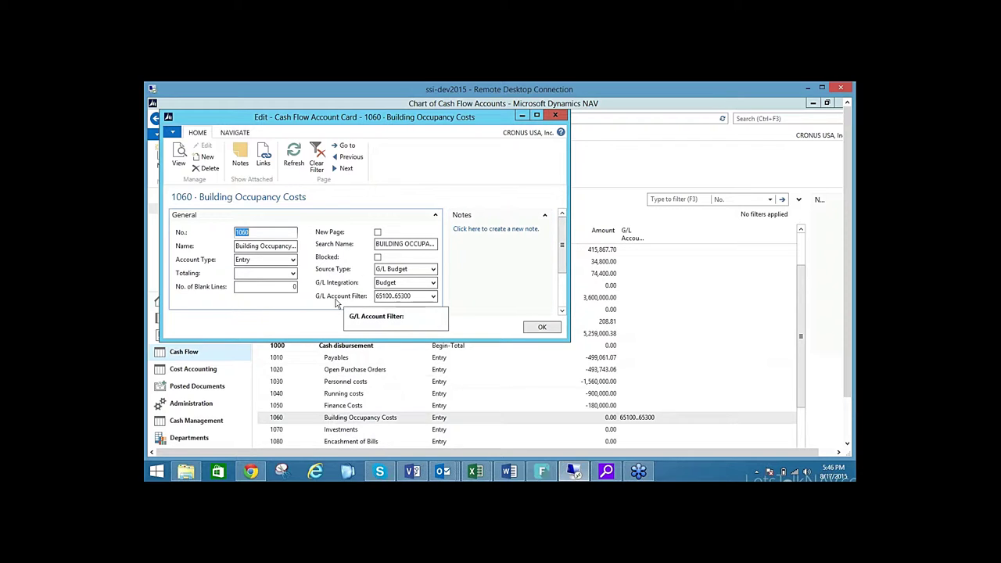
pyautogui.click(433, 295)
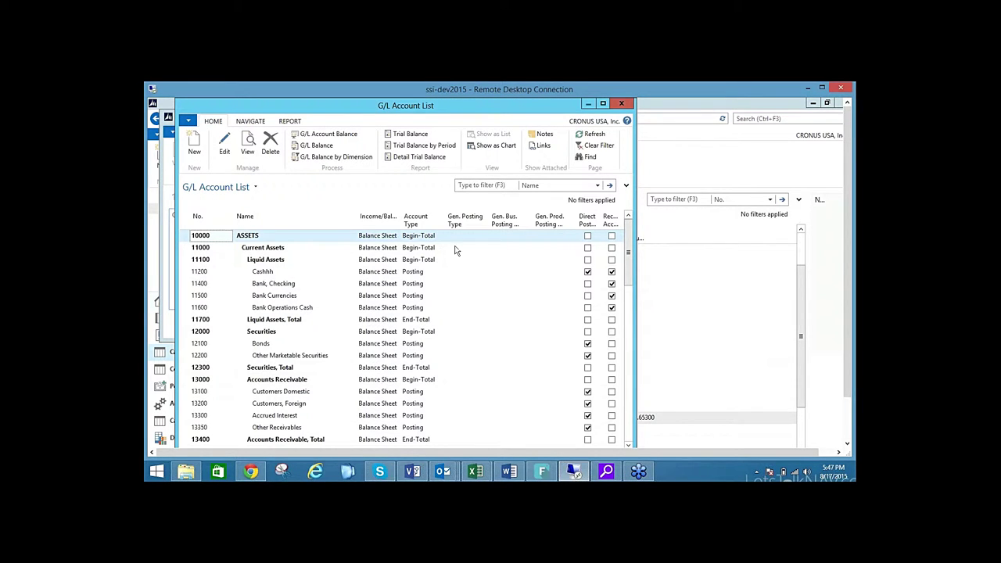
pyautogui.click(621, 103)
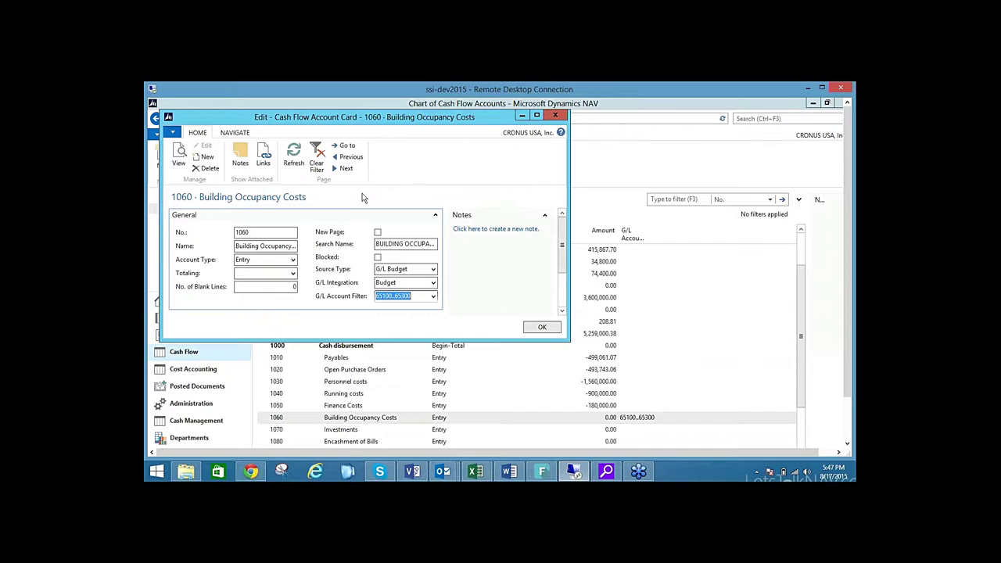
pyautogui.click(555, 116)
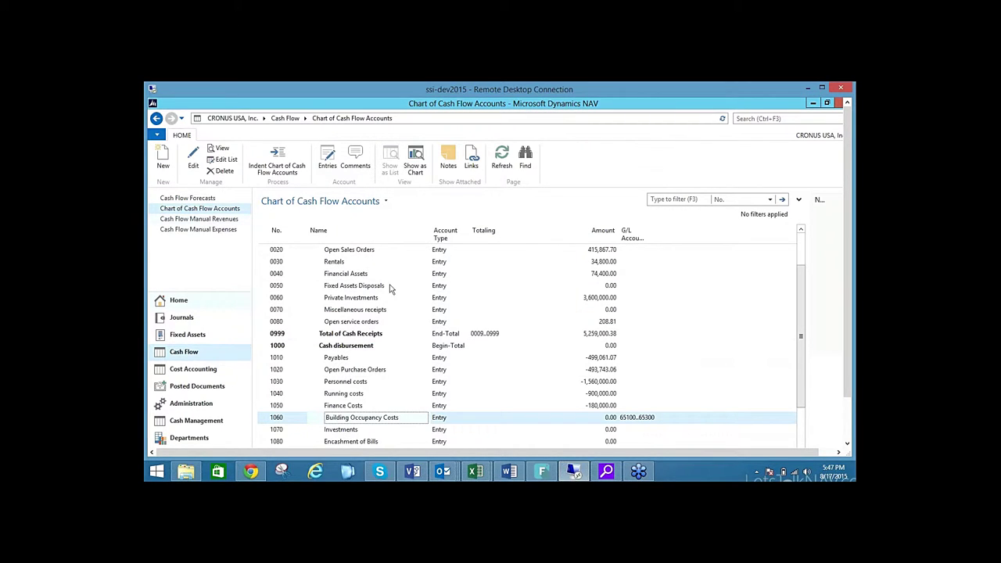
# - Inspect the account card for cash flow account 0040 Financial Assets and close it
pyautogui.click(357, 287)
pyautogui.scroll(1, 357, 288)
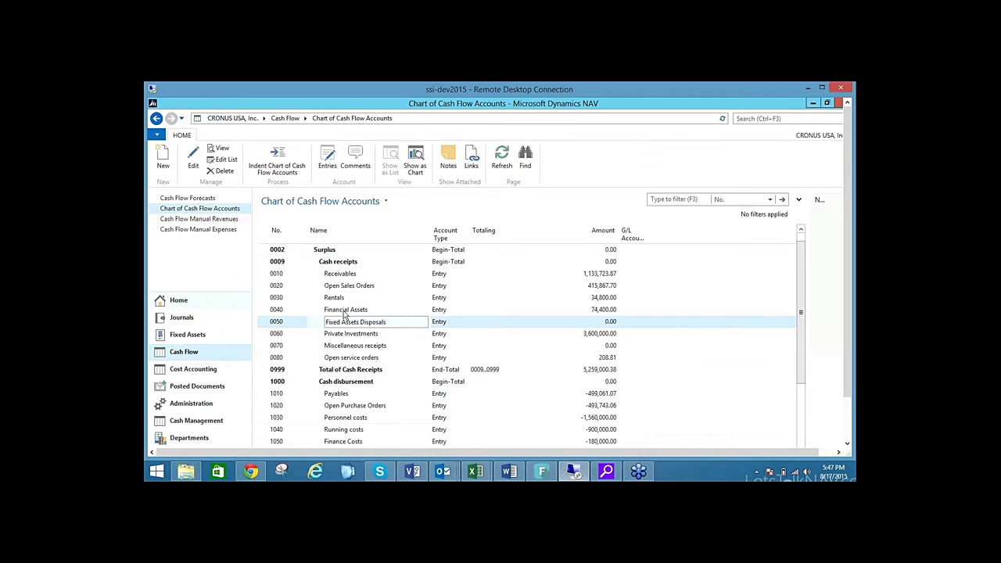
pyautogui.doubleClick(344, 309)
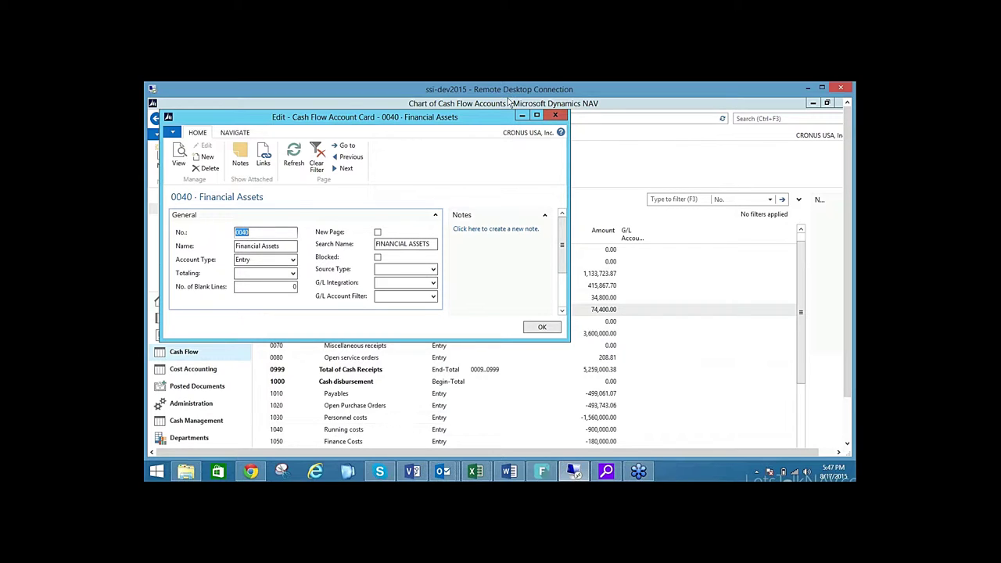
pyautogui.click(554, 115)
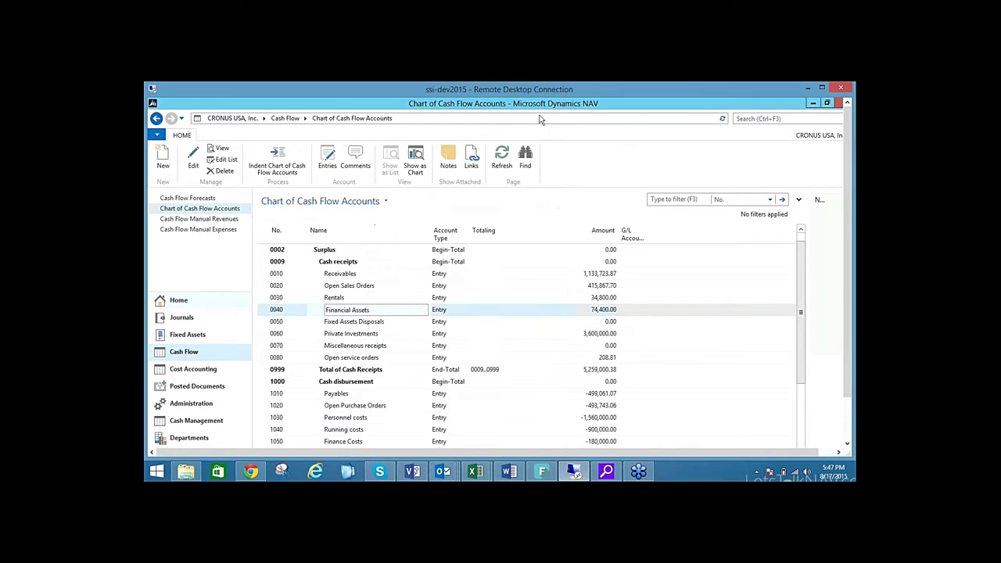
# - Open Cash Flow Manual Revenues and review the MR02 Financial Assets line's dates, recurring frequency and amount in the editable list
pyautogui.click(193, 222)
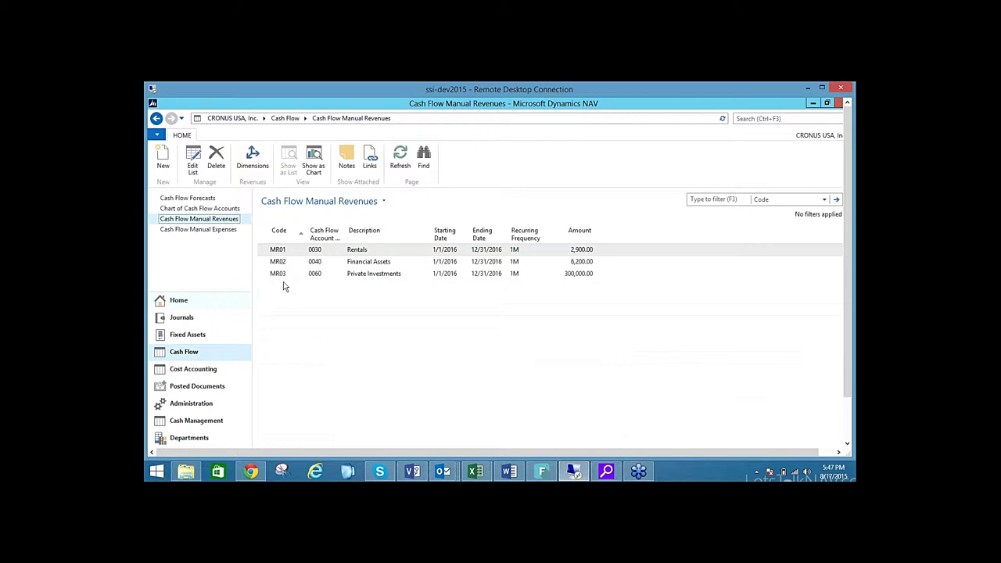
pyautogui.doubleClick(361, 268)
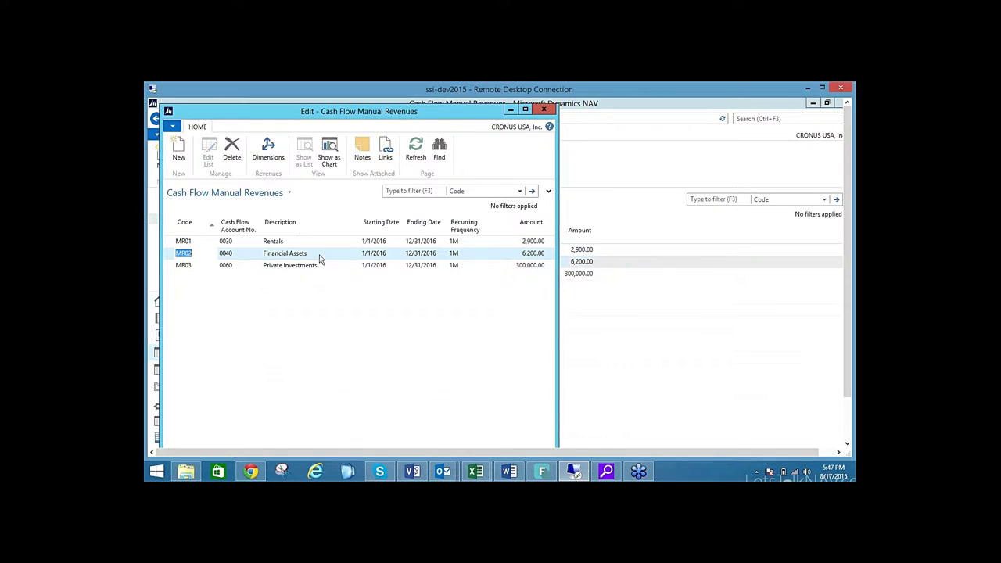
pyautogui.click(533, 254)
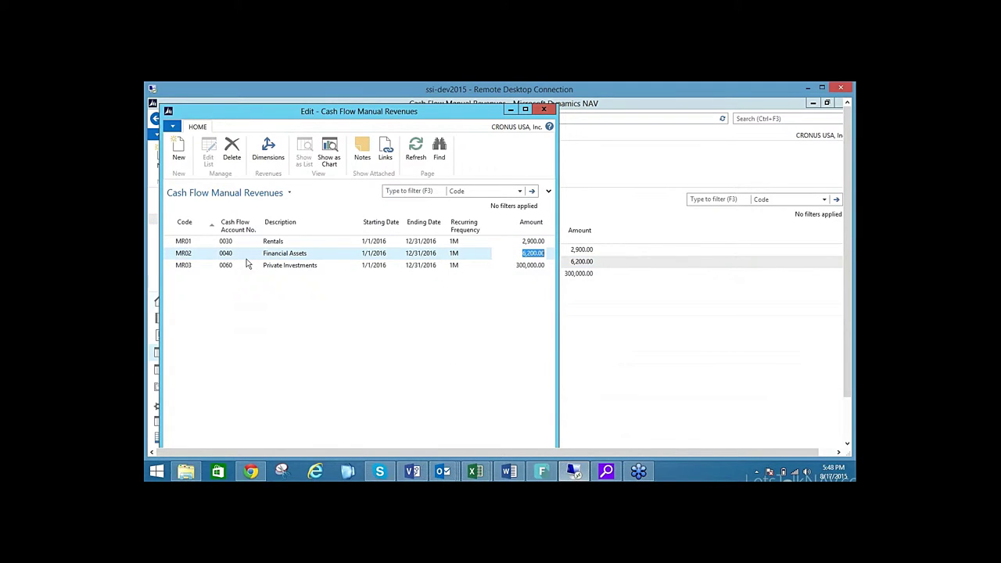
pyautogui.click(194, 259)
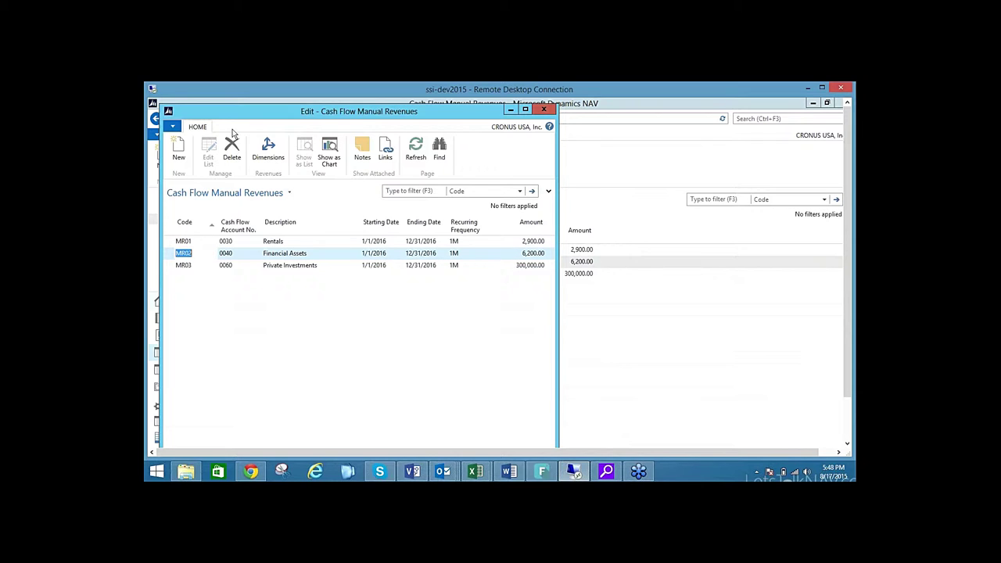
pyautogui.click(543, 110)
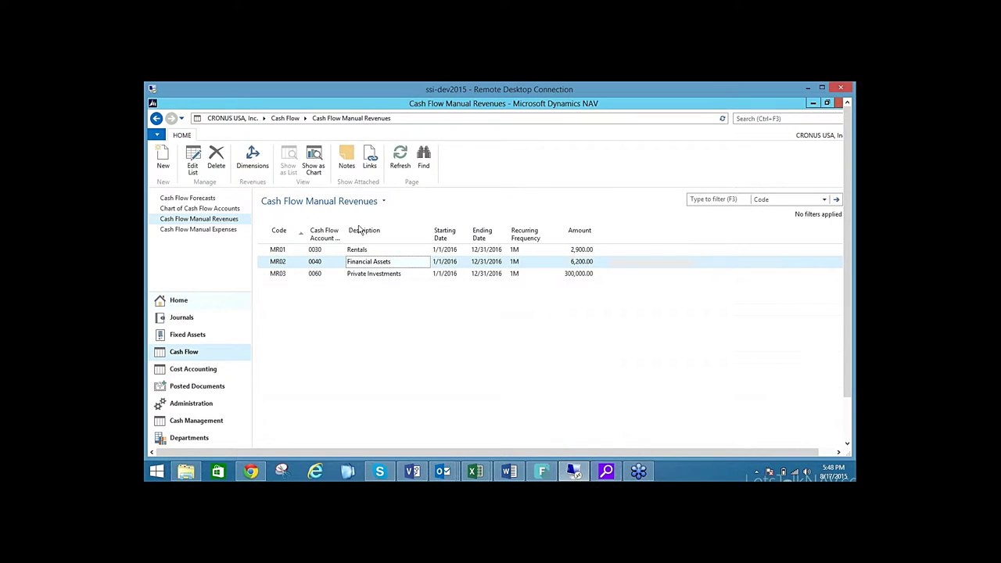
pyautogui.click(361, 277)
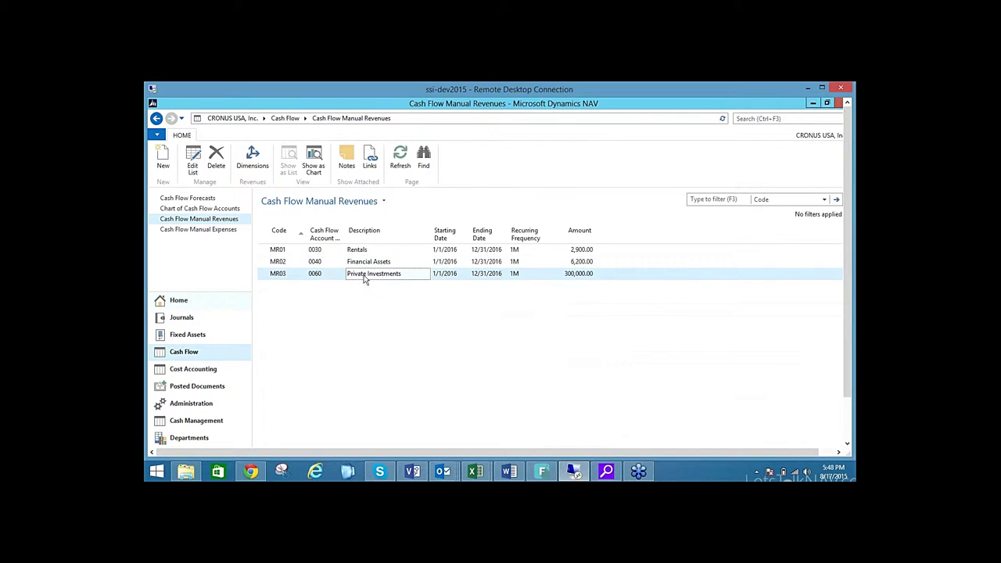
pyautogui.doubleClick(305, 266)
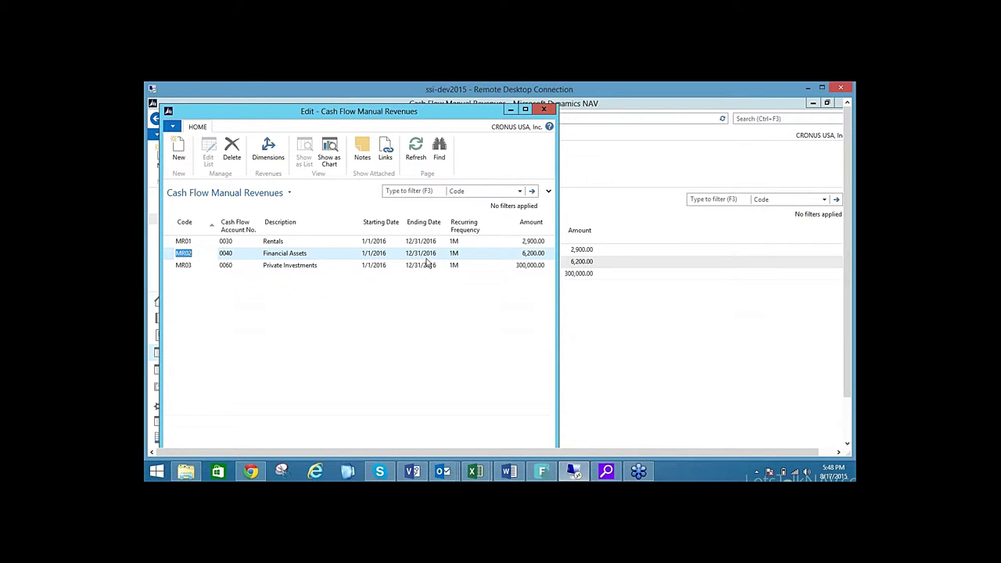
pyautogui.click(545, 109)
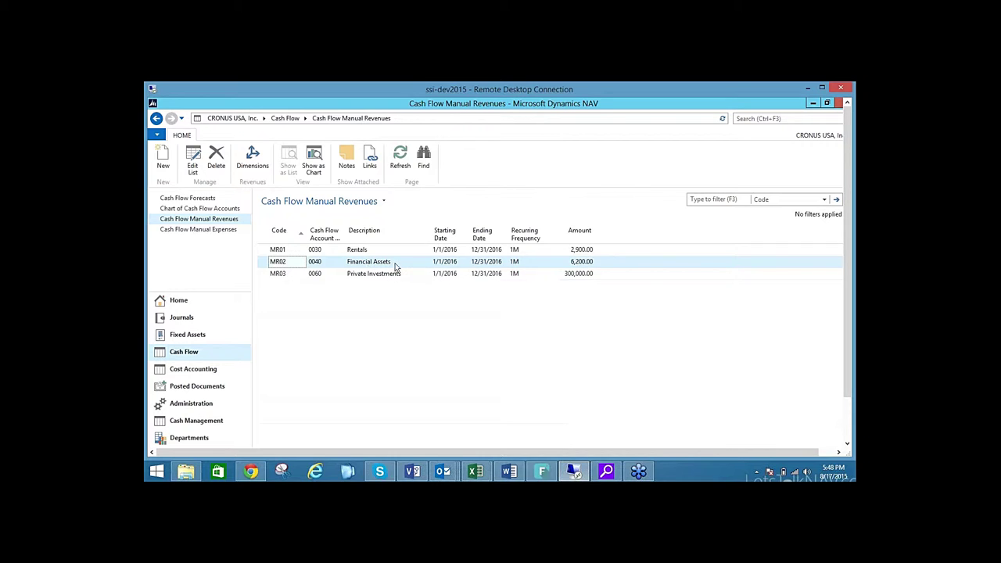
# - Set the amount of the MR02 Financial Assets manual revenue to 7000.00 in the editable list
pyautogui.click(579, 263)
pyautogui.click(581, 265)
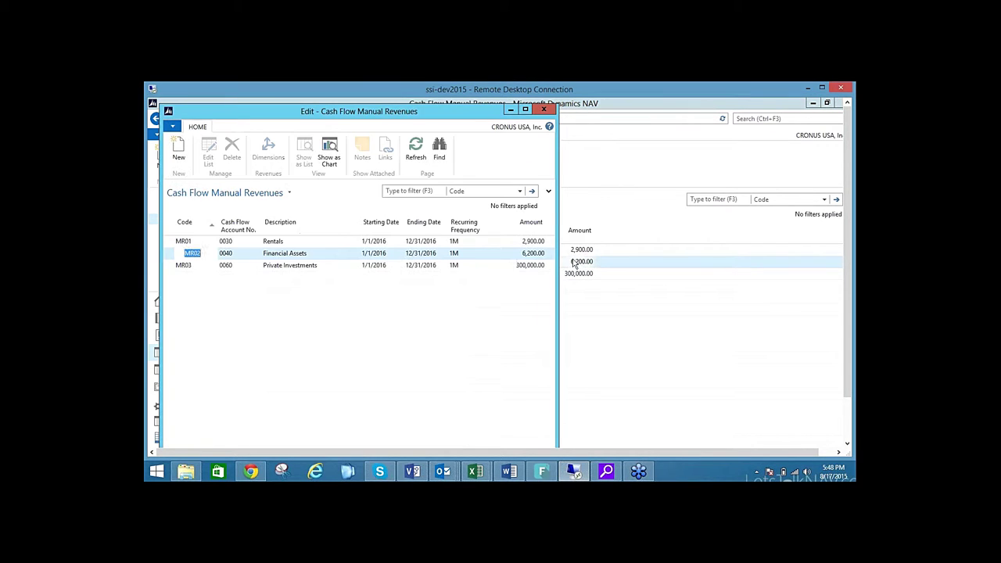
pyautogui.click(532, 253)
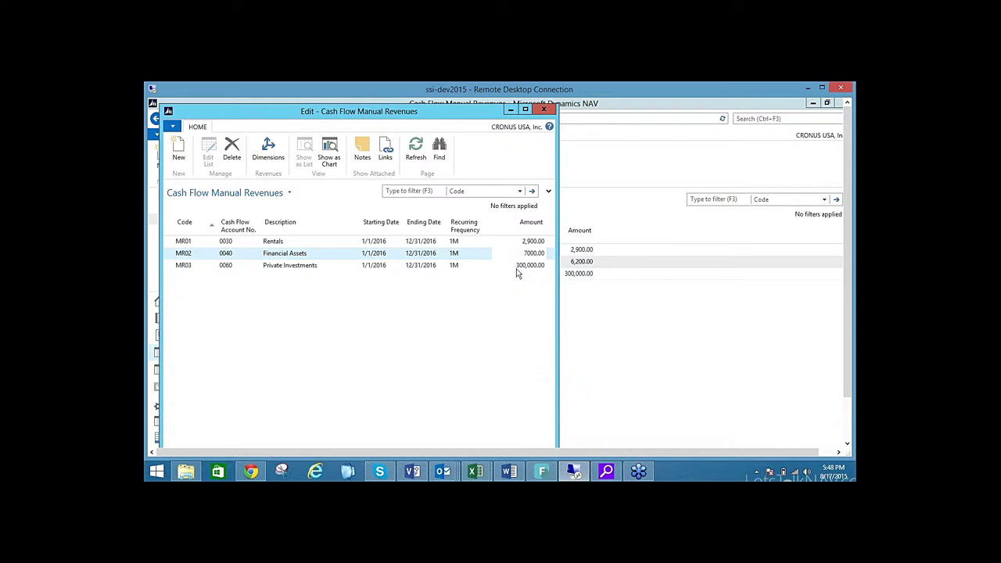
# - Commit the edited MR02 Financial Assets amount and close the editable Cash Flow Manual Revenues list
pyautogui.click(516, 267)
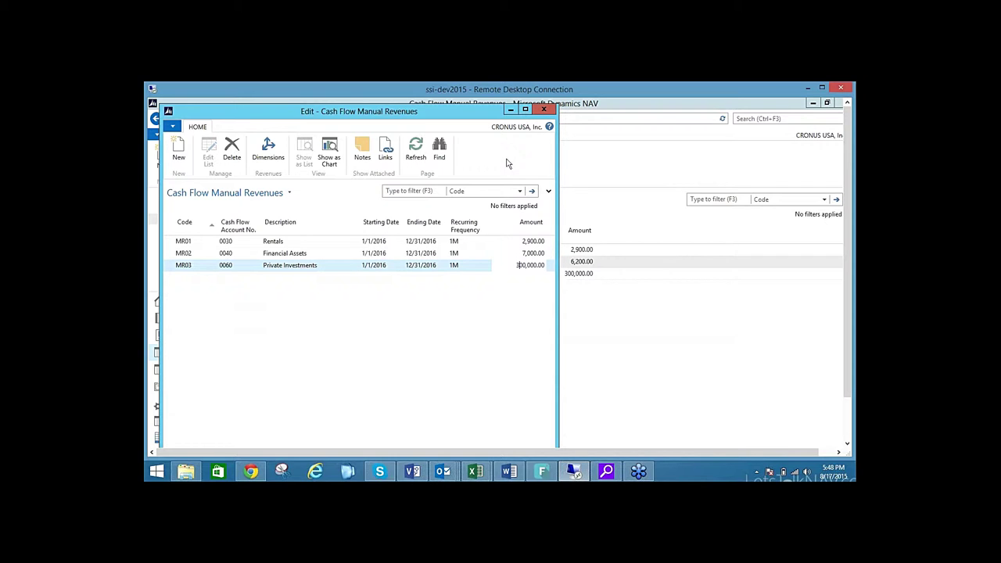
pyautogui.click(480, 104)
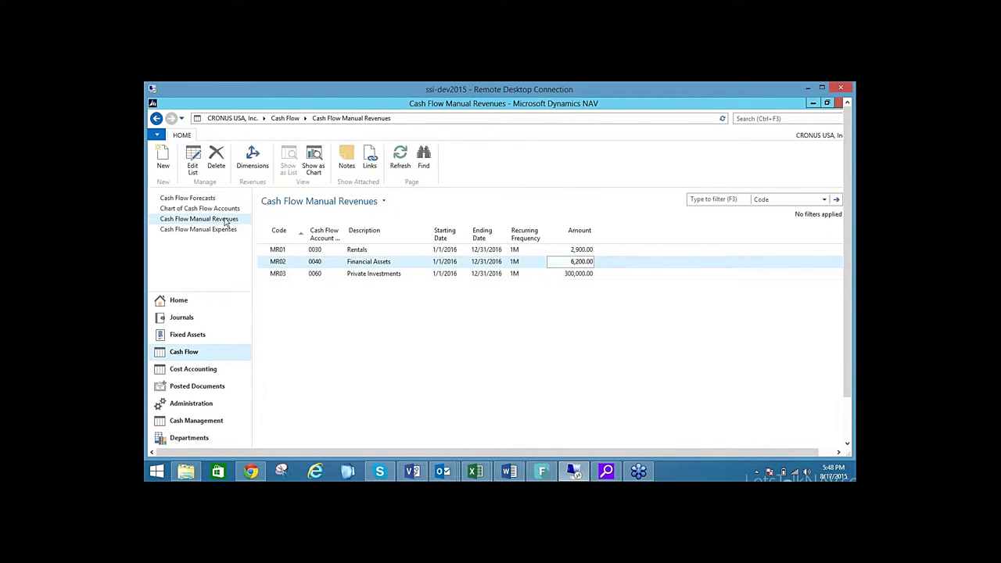
# - Inspect the card of cash flow account 0010 Receivables, then review the Cash Flow Manual Revenues and Cash Flow Manual Expenses lists
pyautogui.click(200, 208)
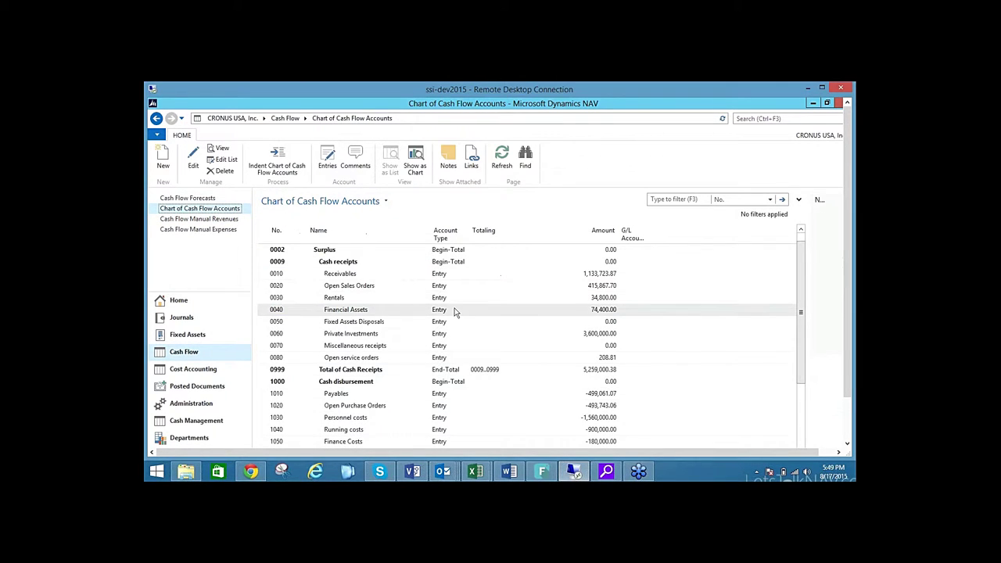
pyautogui.doubleClick(381, 275)
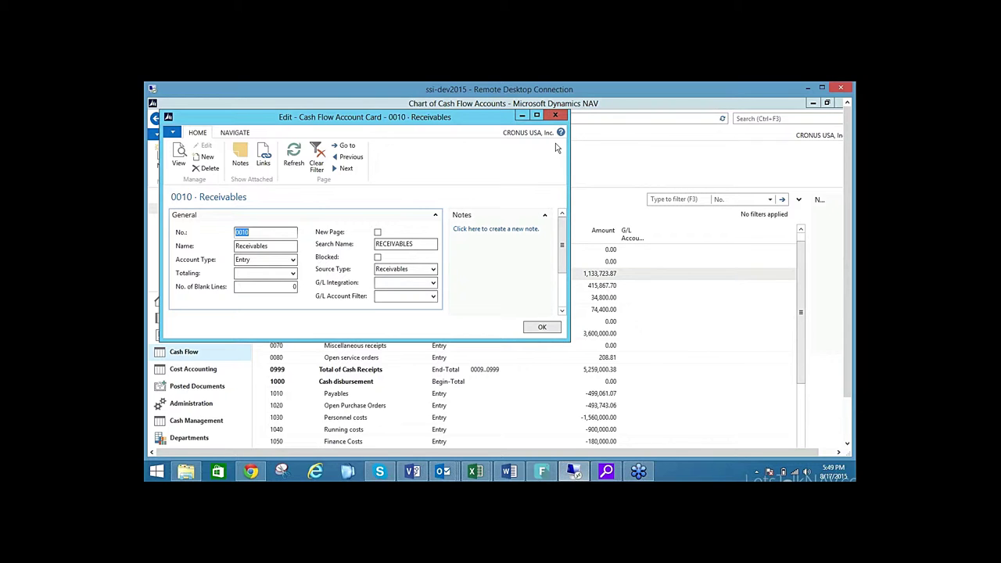
pyautogui.click(555, 115)
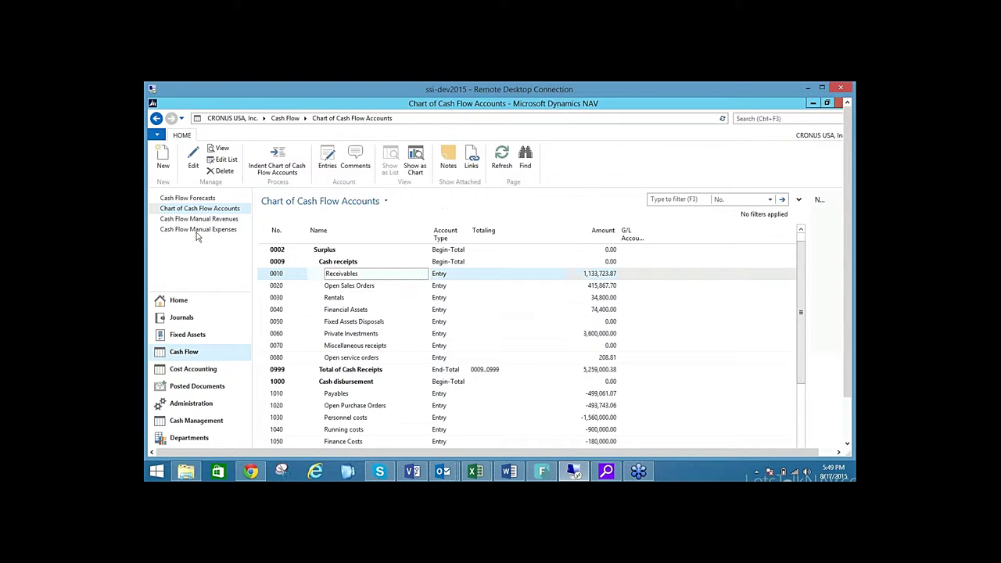
pyautogui.click(200, 220)
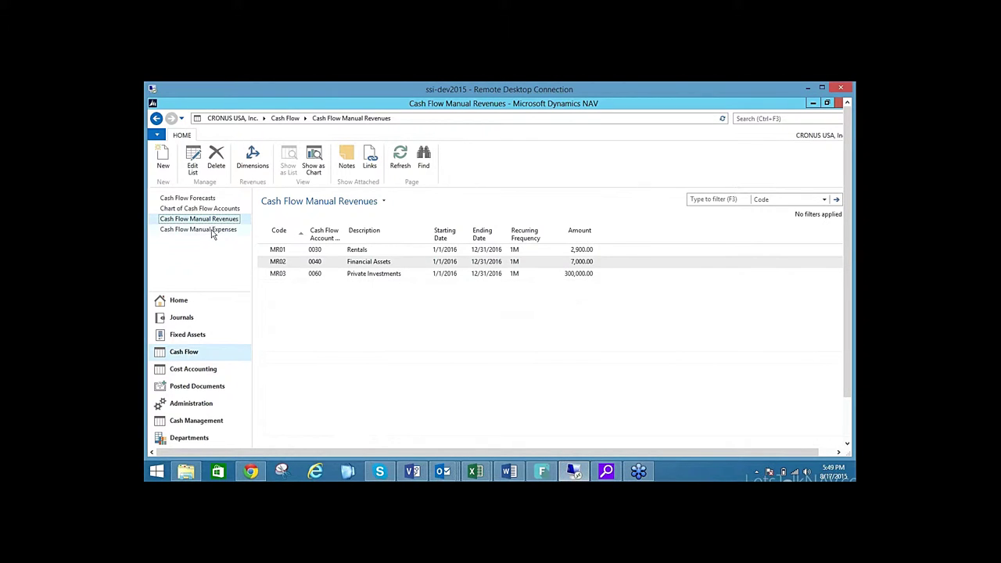
pyautogui.click(212, 230)
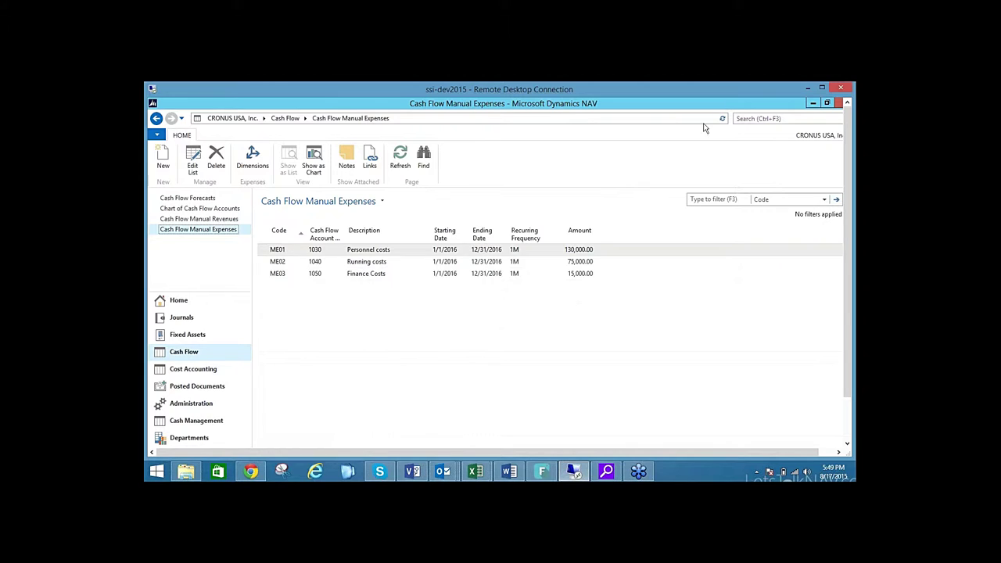
# - Search for "cash flow set", review the cash flow account assignments in Cash Flow Setup, and close it
pyautogui.click(772, 134)
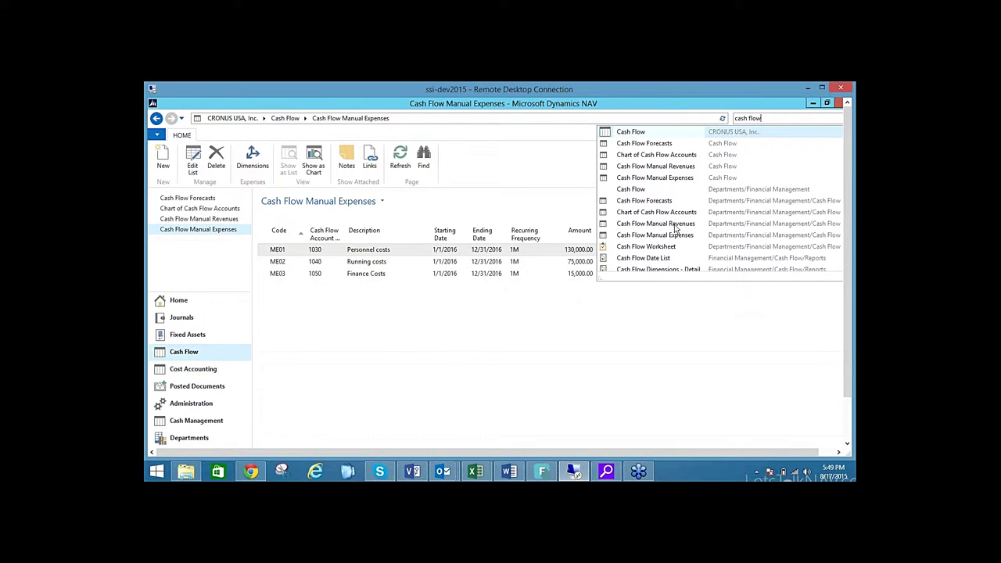
pyautogui.write('cash flow set')
pyautogui.click(649, 132)
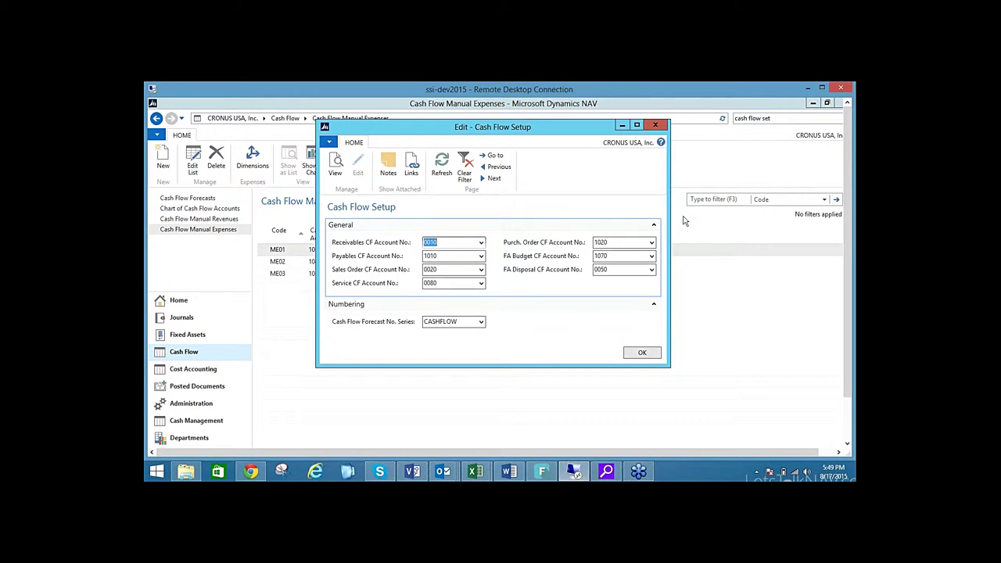
pyautogui.click(657, 125)
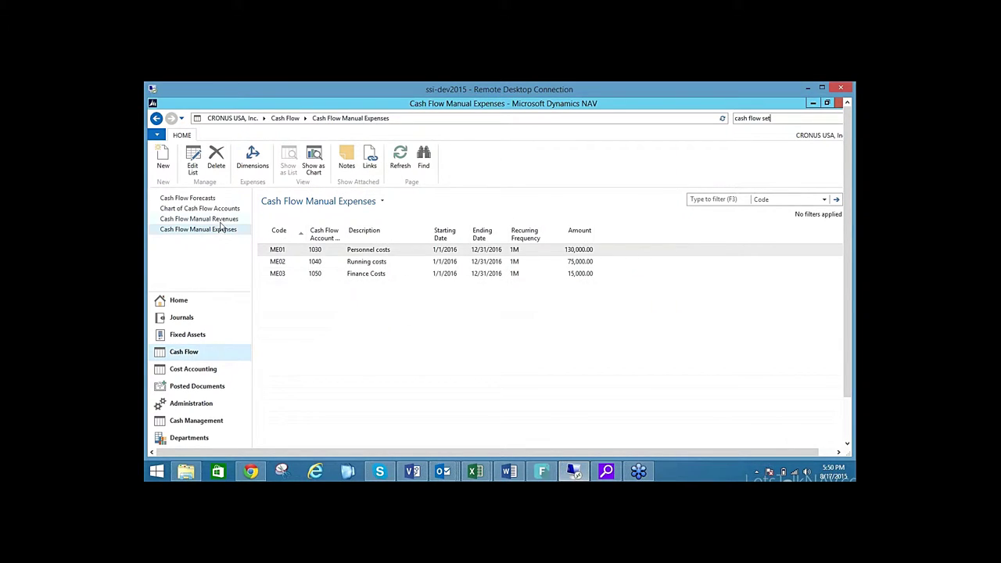
# - Check the source type and totaling on the 0010 Receivables card from the chart of accounts, and view the forecast entries behind its amount
pyautogui.click(220, 220)
pyautogui.click(219, 210)
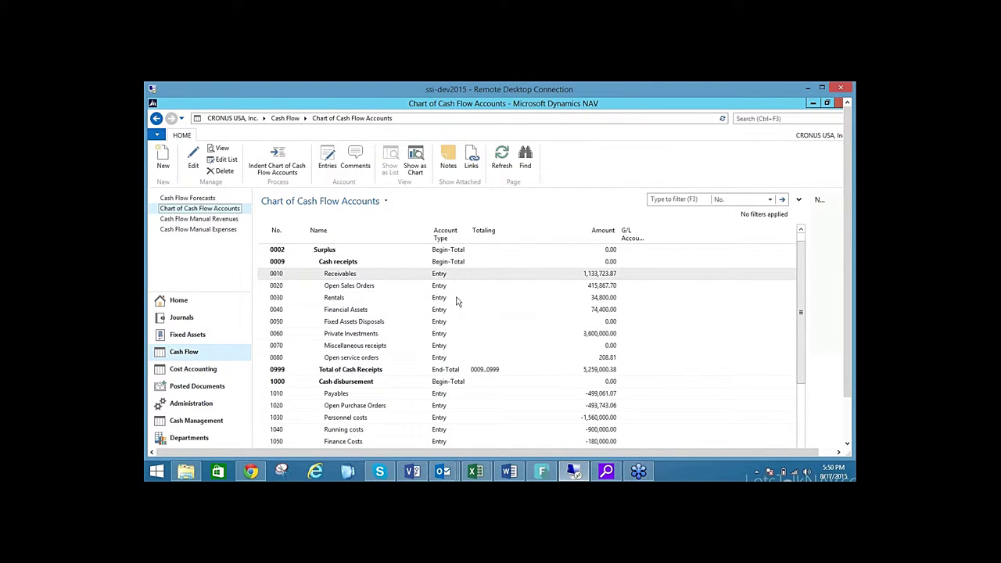
pyautogui.doubleClick(378, 278)
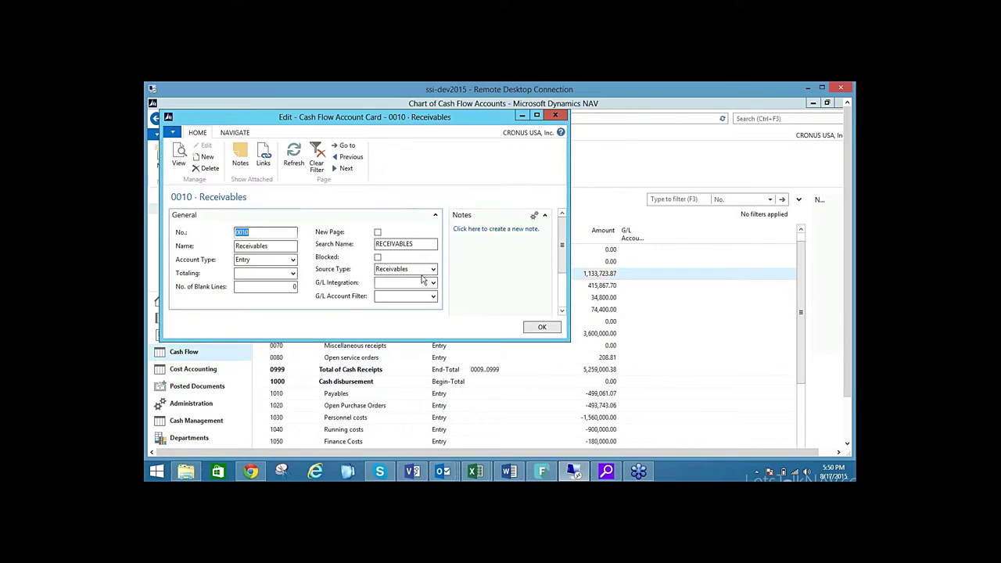
pyautogui.click(293, 273)
pyautogui.press('Escape')
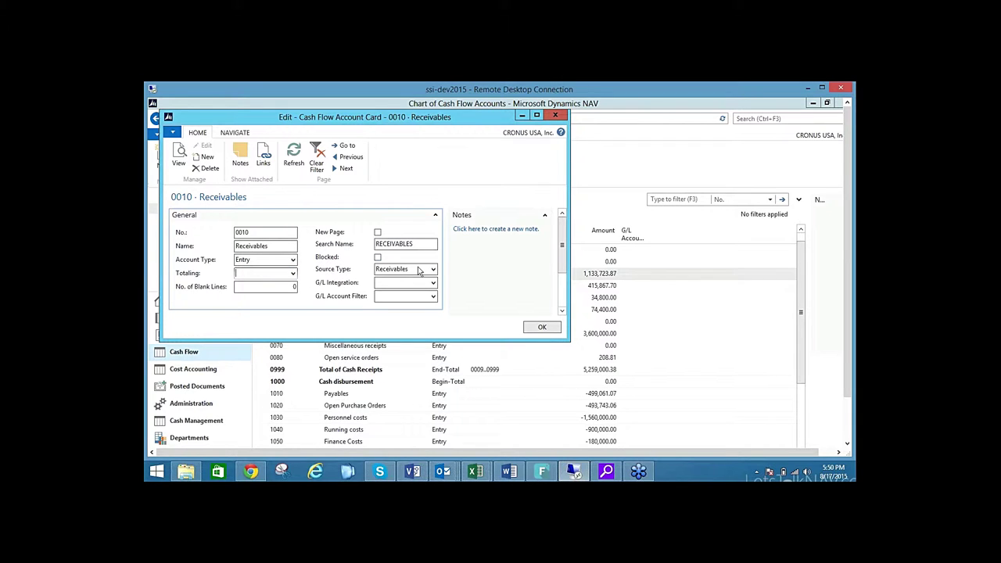
pyautogui.click(556, 329)
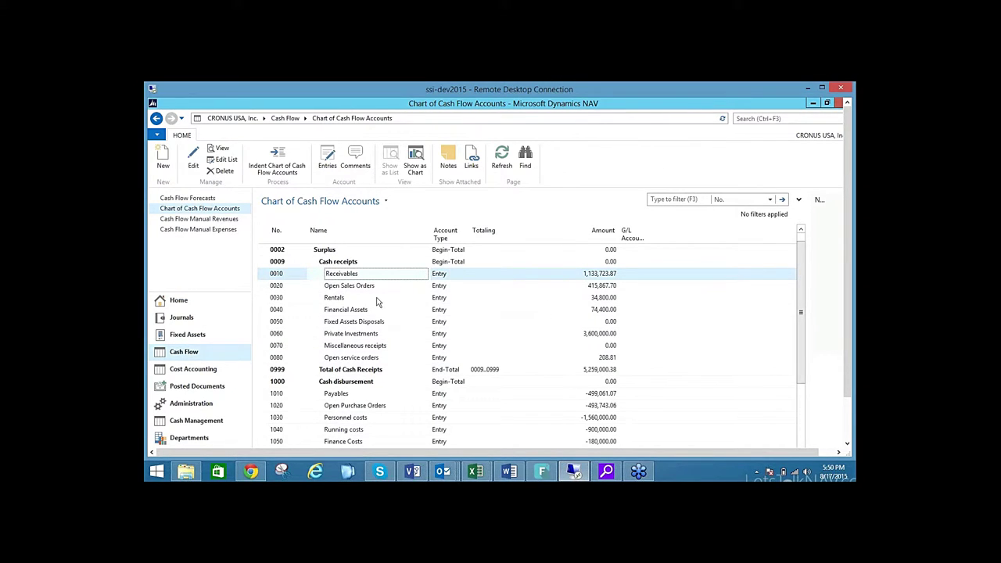
pyautogui.click(603, 274)
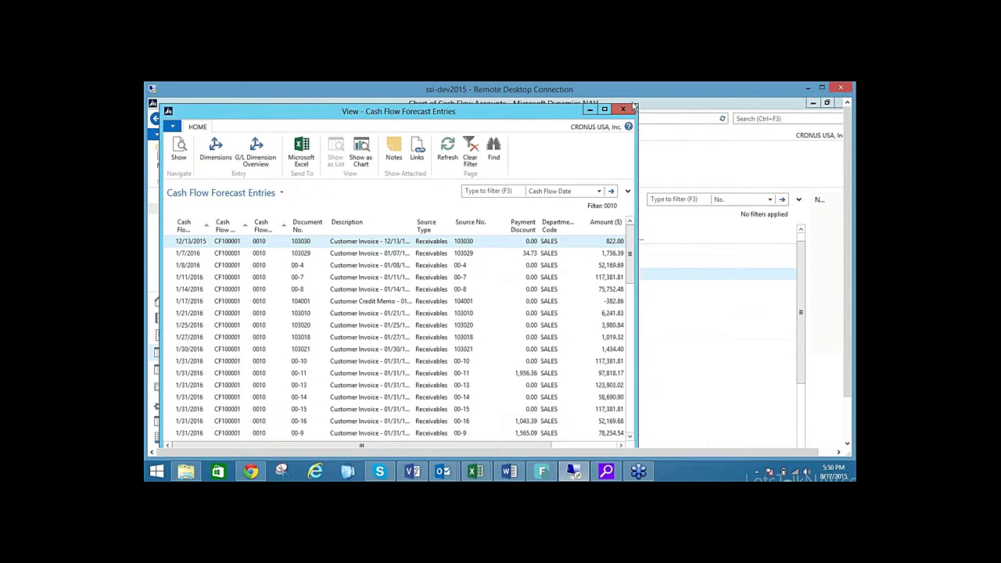
pyautogui.click(623, 110)
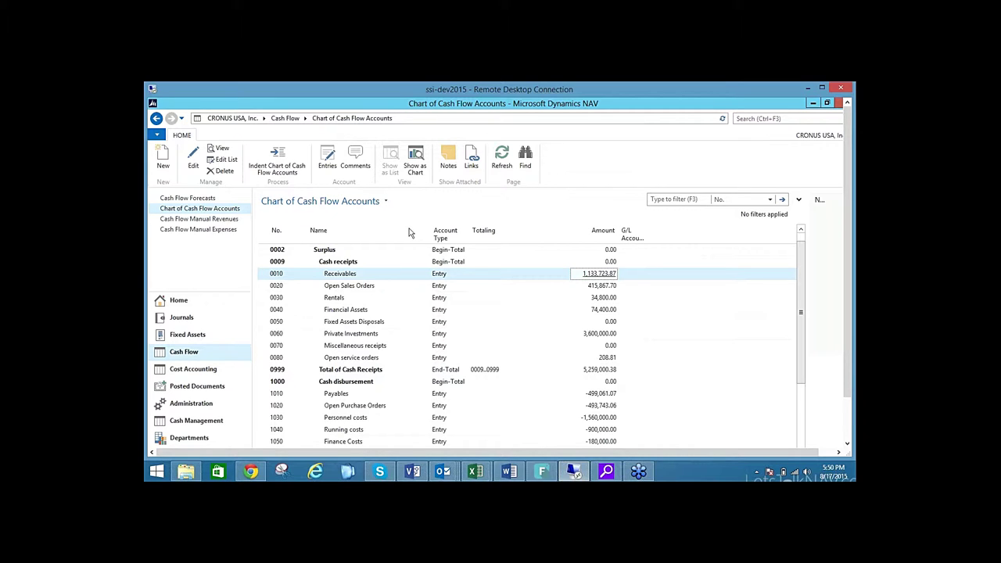
# - Inspect the options, date ranges and statistics on the forecast card for CF100001 CashFlow January 2008 and close it
pyautogui.click(205, 200)
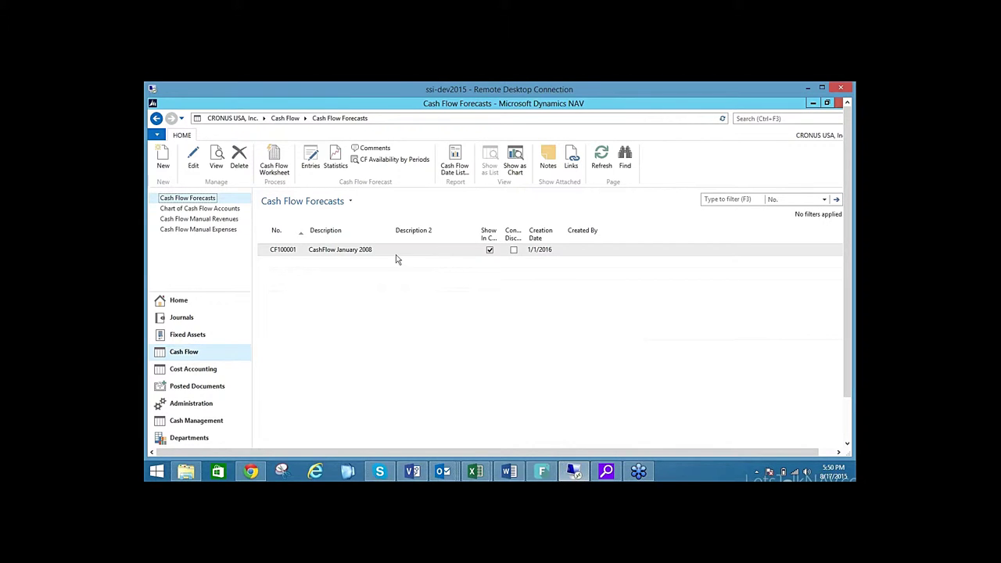
pyautogui.doubleClick(365, 250)
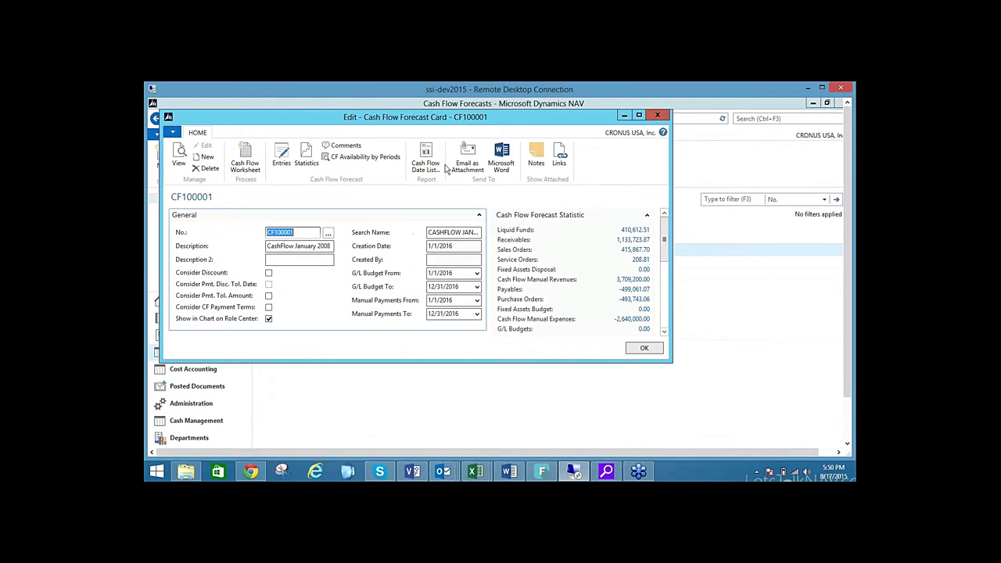
pyautogui.moveTo(469, 119); pyautogui.dragTo(594, 176)
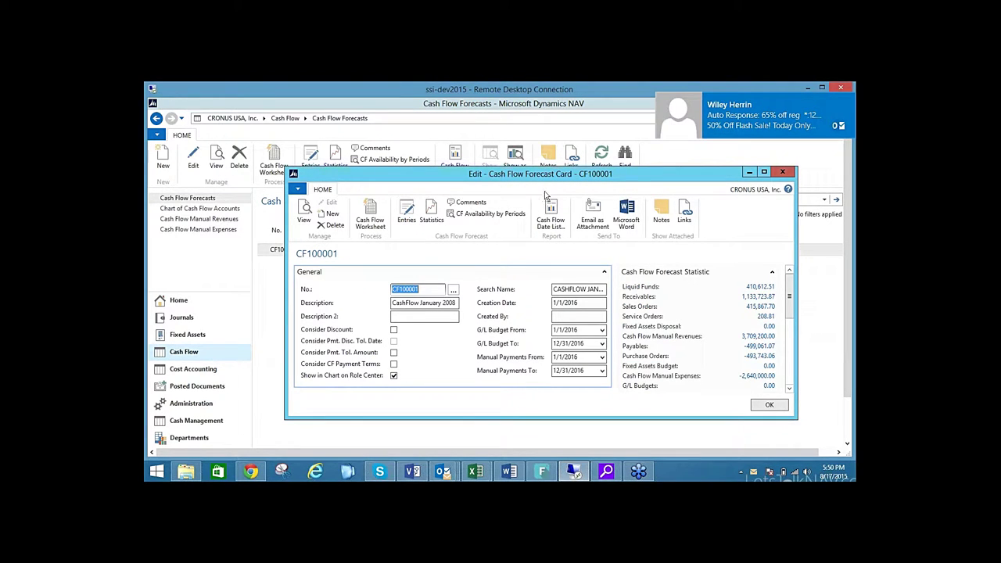
pyautogui.click(849, 101)
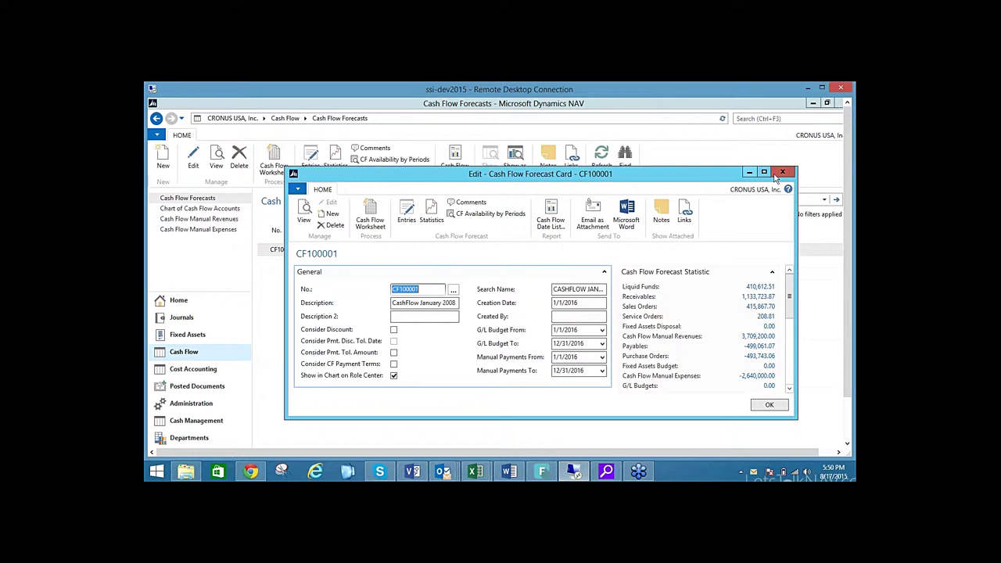
pyautogui.press('Escape')
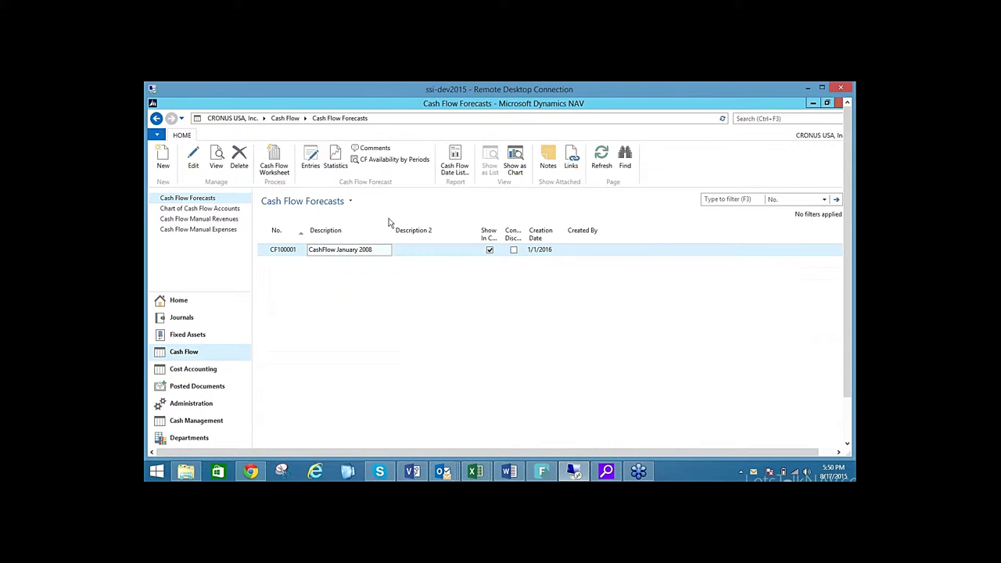
pyautogui.doubleClick(274, 252)
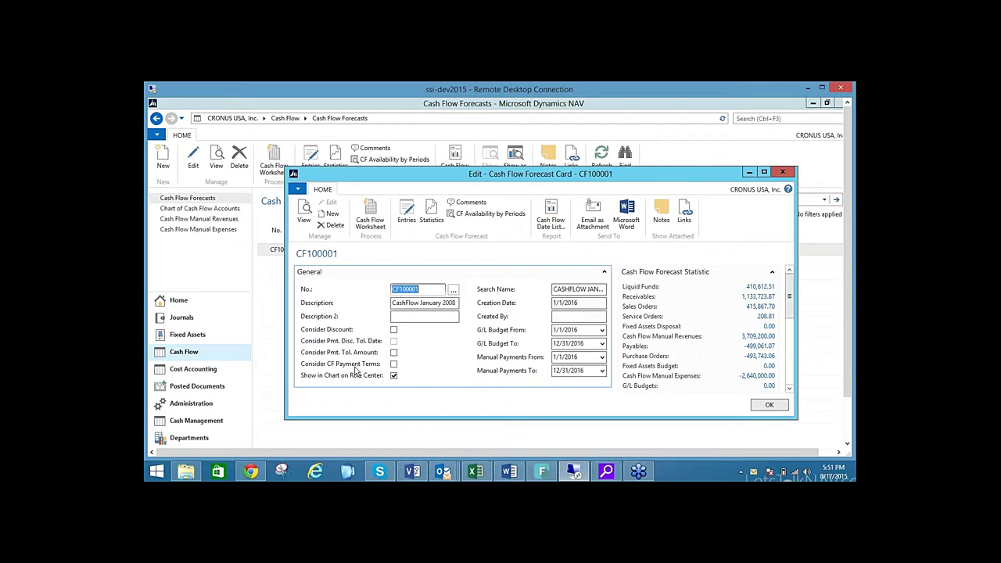
pyautogui.click(770, 406)
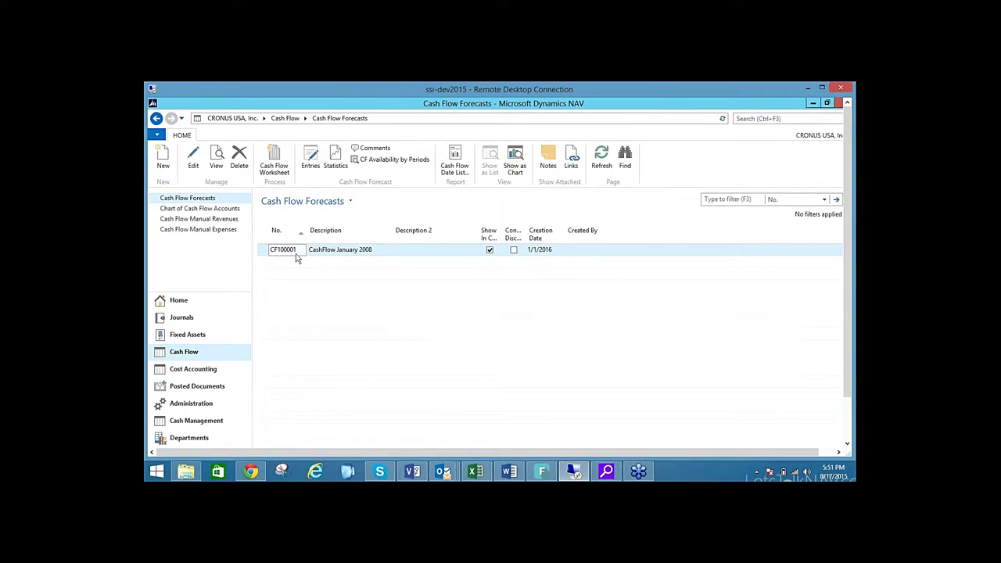
# - Open the Cash Flow Worksheet from the CF100001 forecast card and generate suggested lines for that forecast with the G/L Budget source excluded
pyautogui.doubleClick(358, 250)
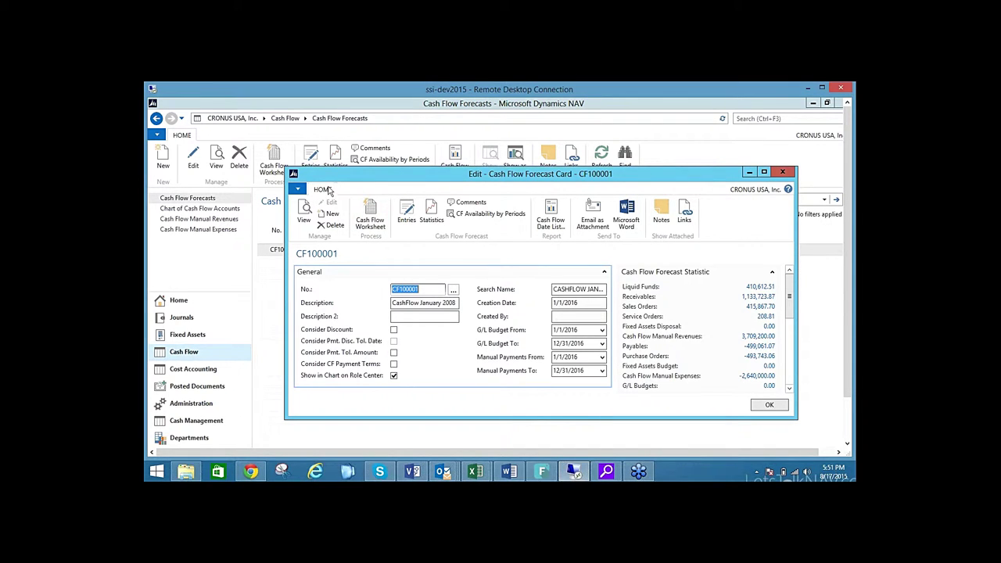
pyautogui.click(373, 212)
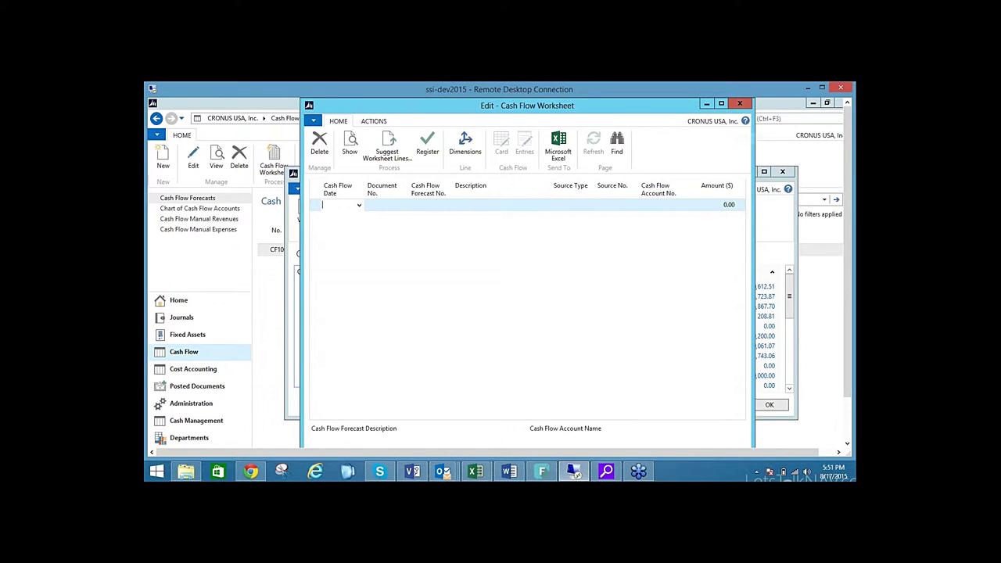
pyautogui.click(391, 149)
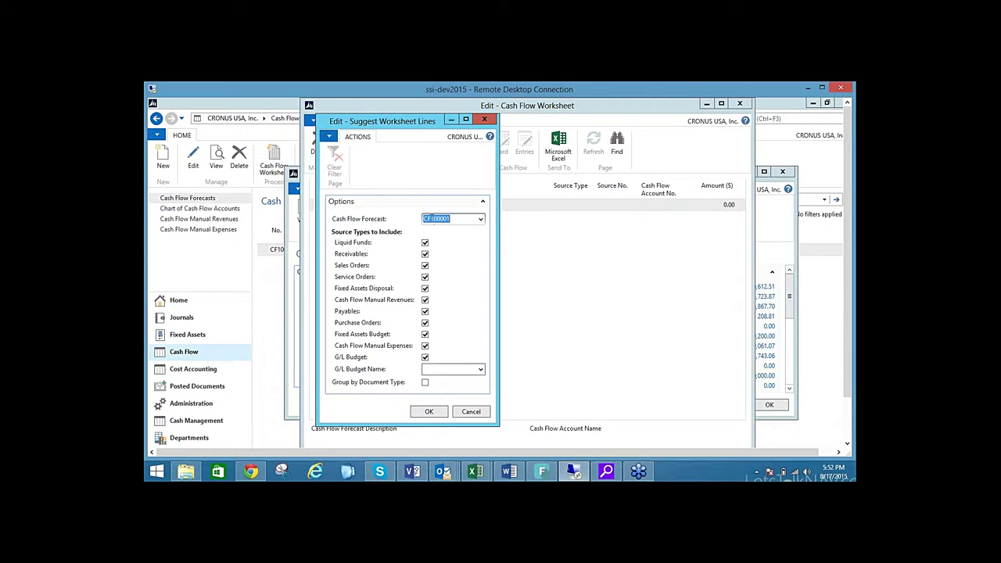
pyautogui.click(481, 219)
pyautogui.click(479, 214)
pyautogui.click(426, 357)
pyautogui.click(430, 412)
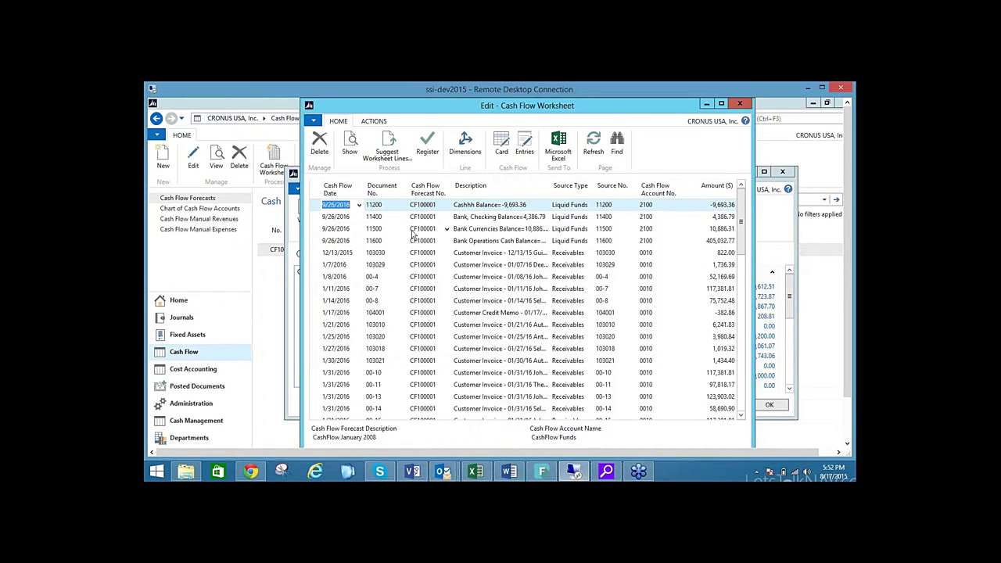
# - Examine the amounts and source numbers of the Liquid Funds lines in the Cash Flow Worksheet
pyautogui.click(708, 217)
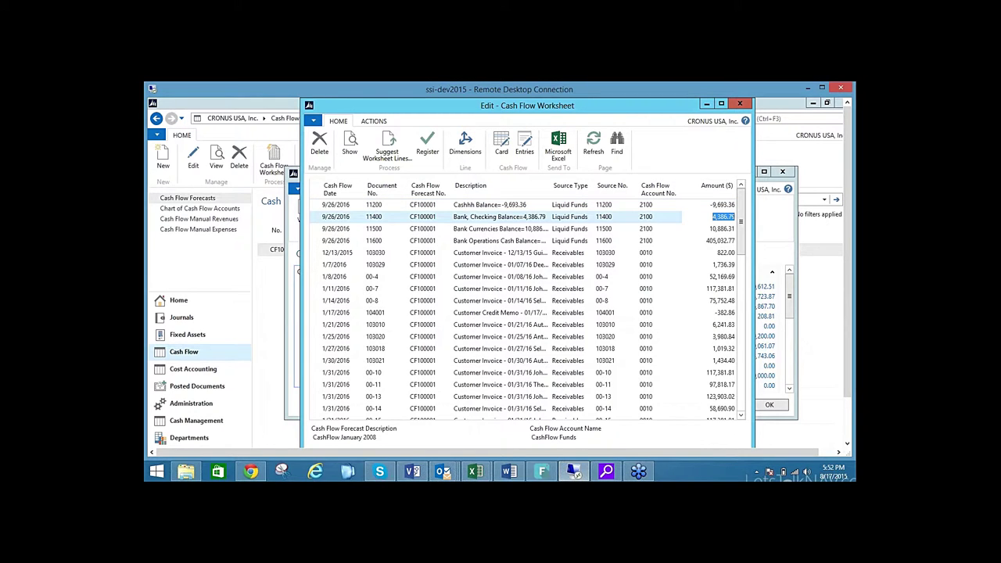
pyautogui.click(695, 234)
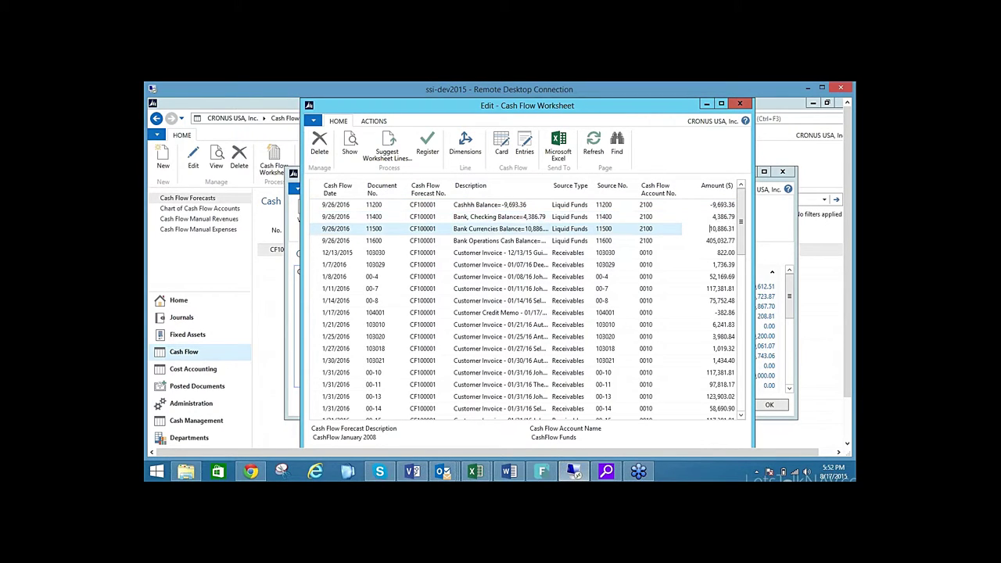
pyautogui.click(618, 245)
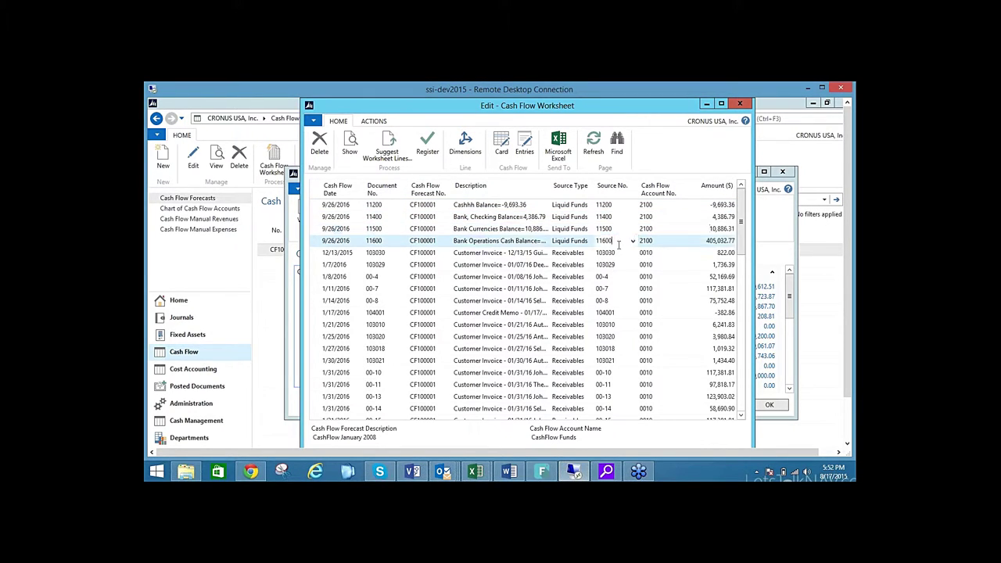
pyautogui.click(704, 242)
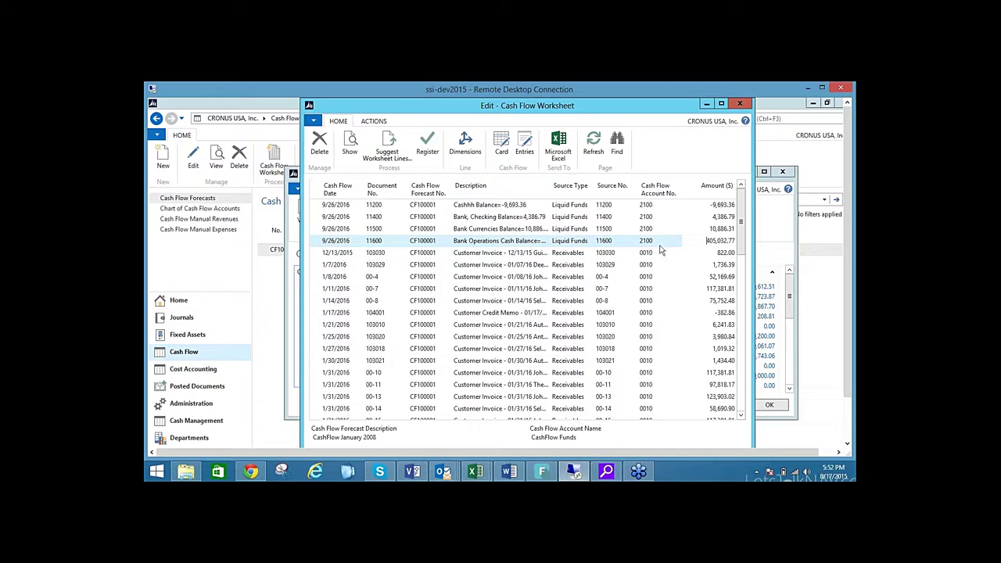
pyautogui.click(715, 240)
# - Delete the 12/13/2015 customer invoice line from the Cash Flow Worksheet and look through the remaining lines
pyautogui.click(526, 257)
pyautogui.rightClick(319, 259)
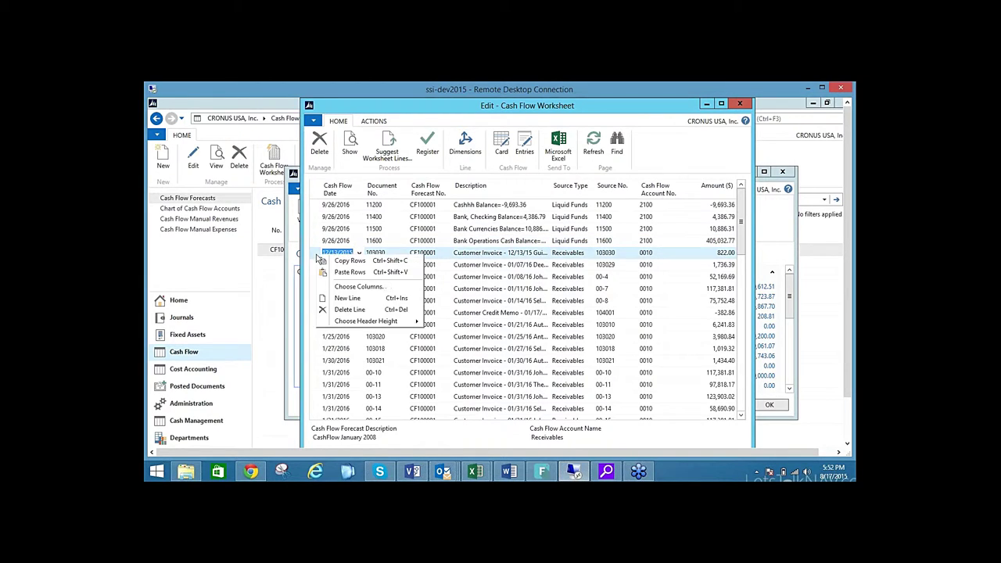
pyautogui.click(344, 309)
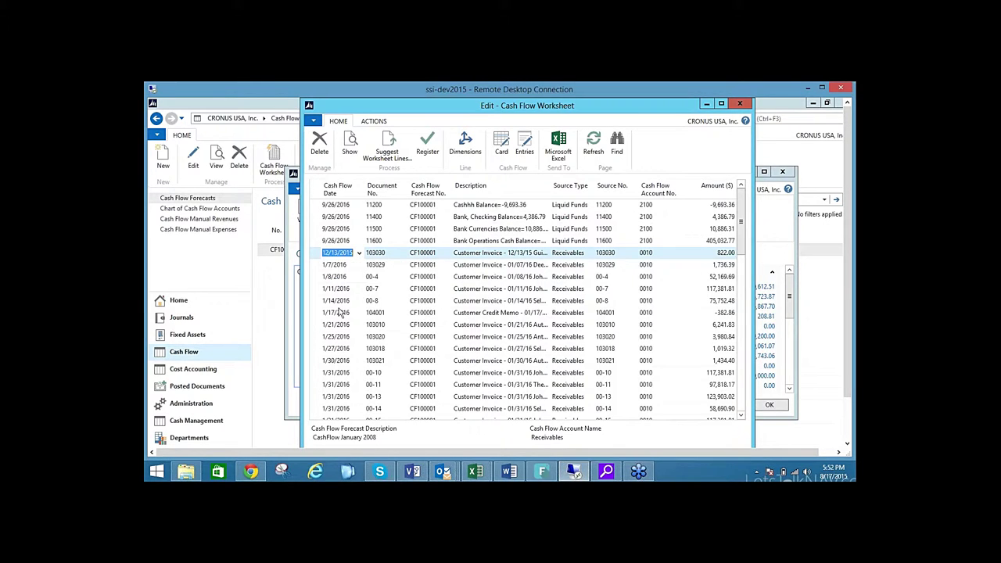
pyautogui.click(544, 306)
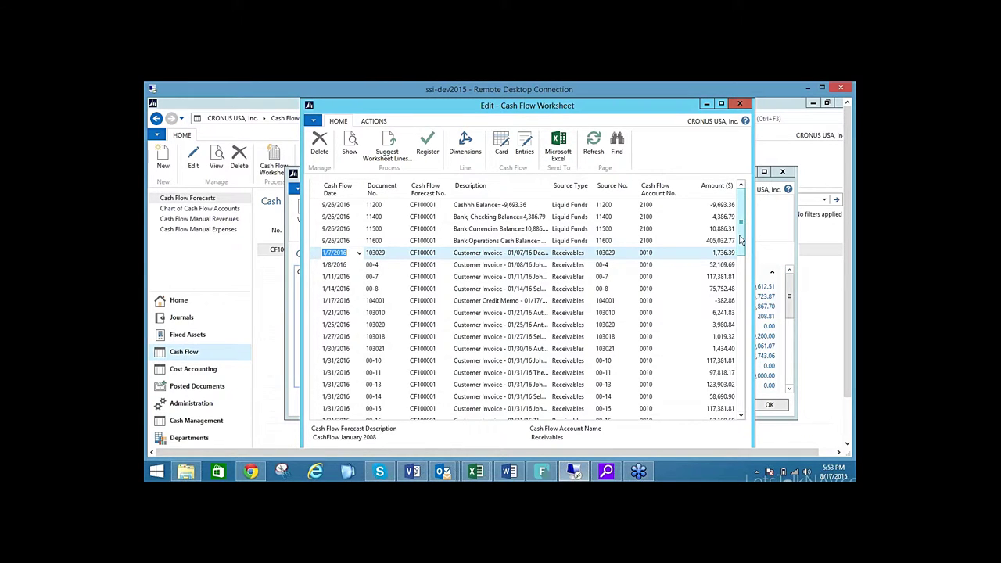
pyautogui.click(744, 293)
pyautogui.moveTo(743, 293); pyautogui.dragTo(745, 207)
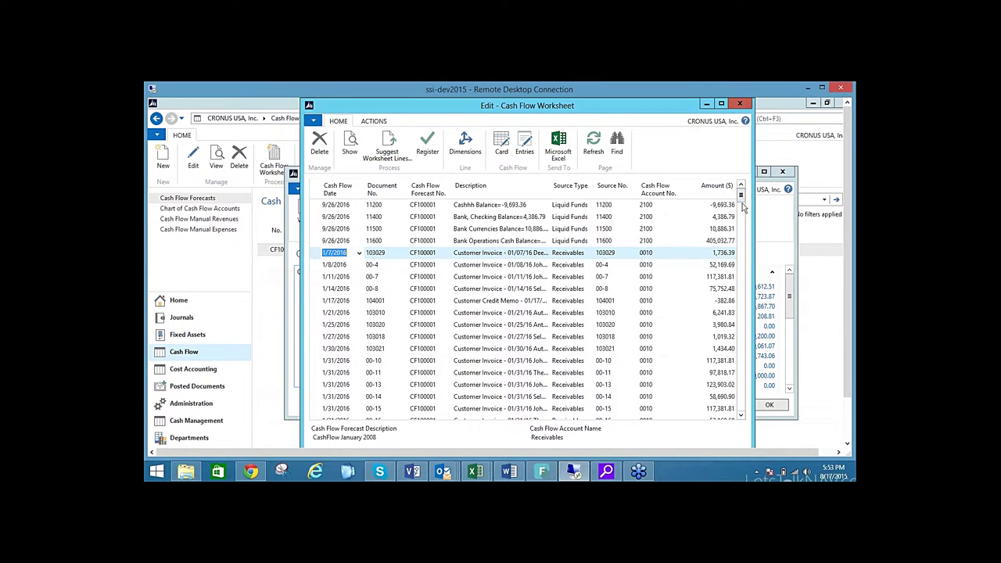
# - Register the Cash Flow Worksheet lines for forecast CF100001 and close the worksheet
pyautogui.click(428, 145)
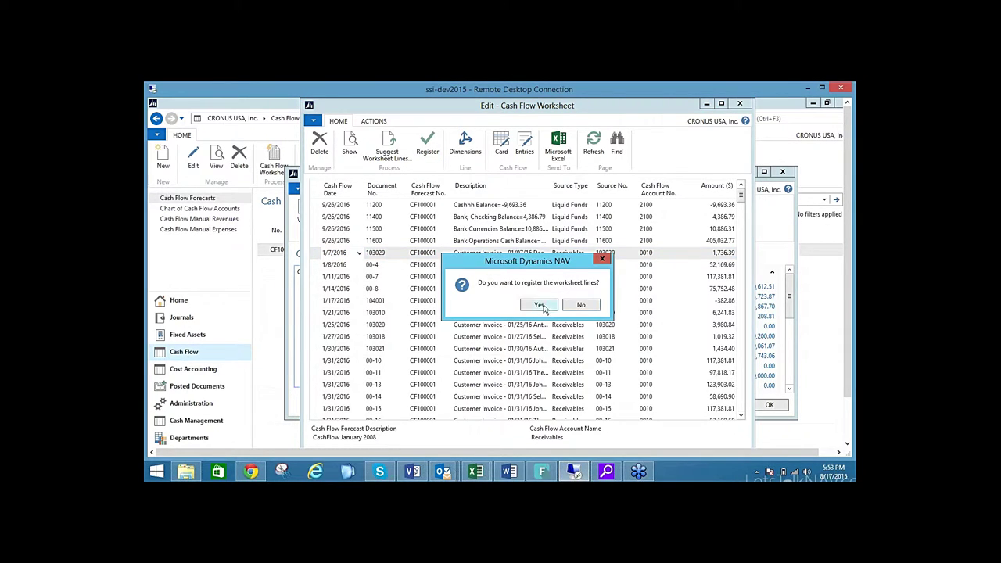
pyautogui.click(540, 306)
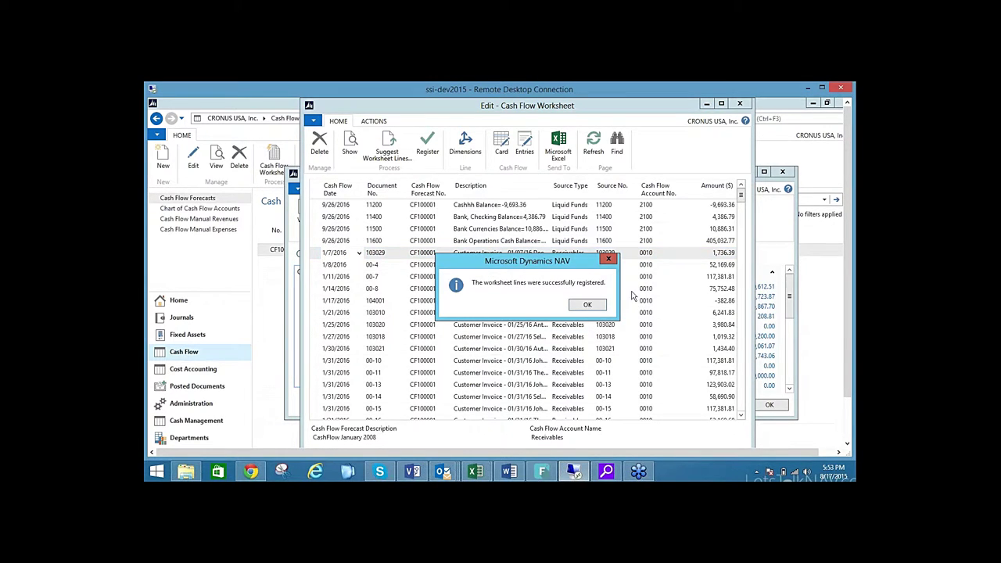
pyautogui.click(597, 309)
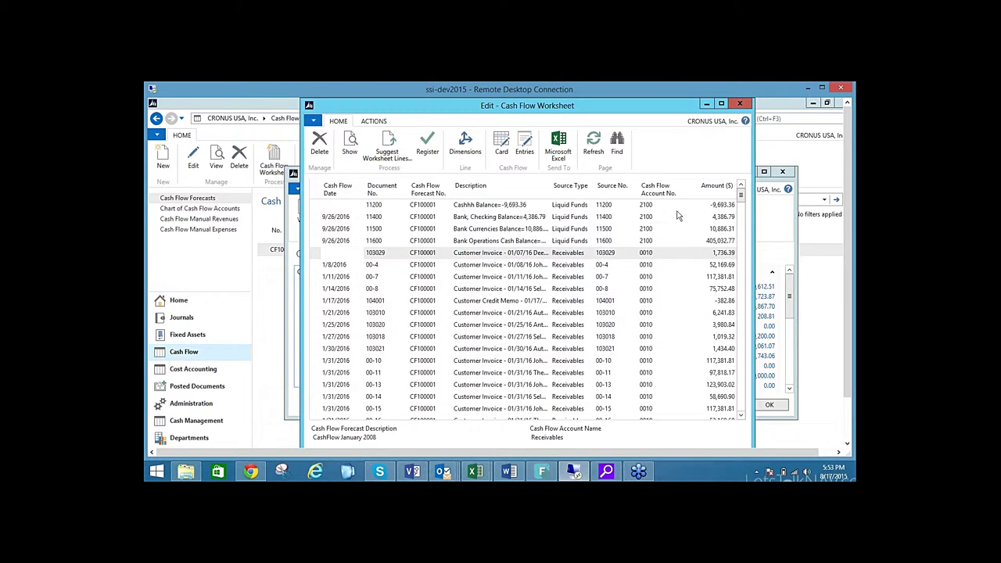
pyautogui.click(740, 106)
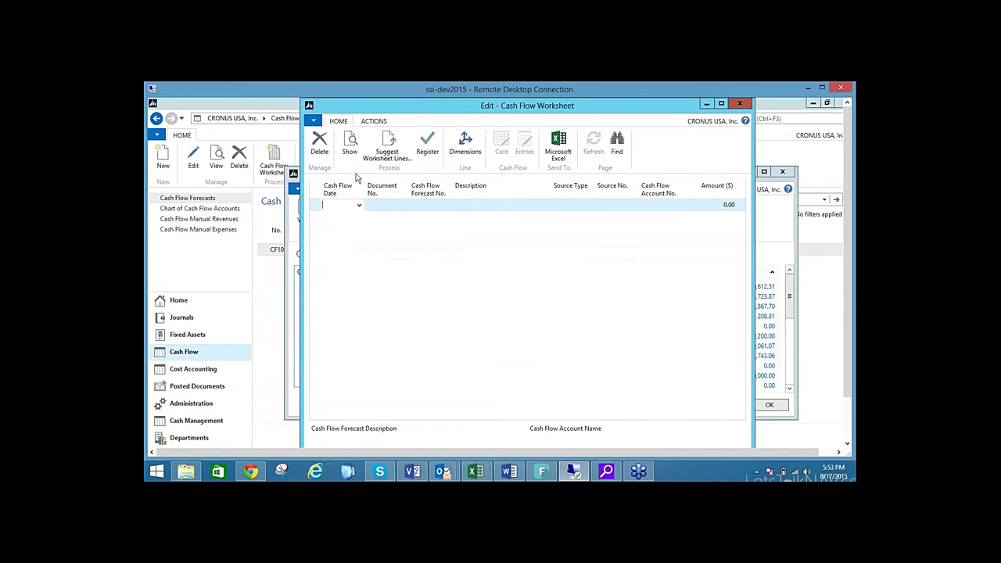
pyautogui.press('Escape')
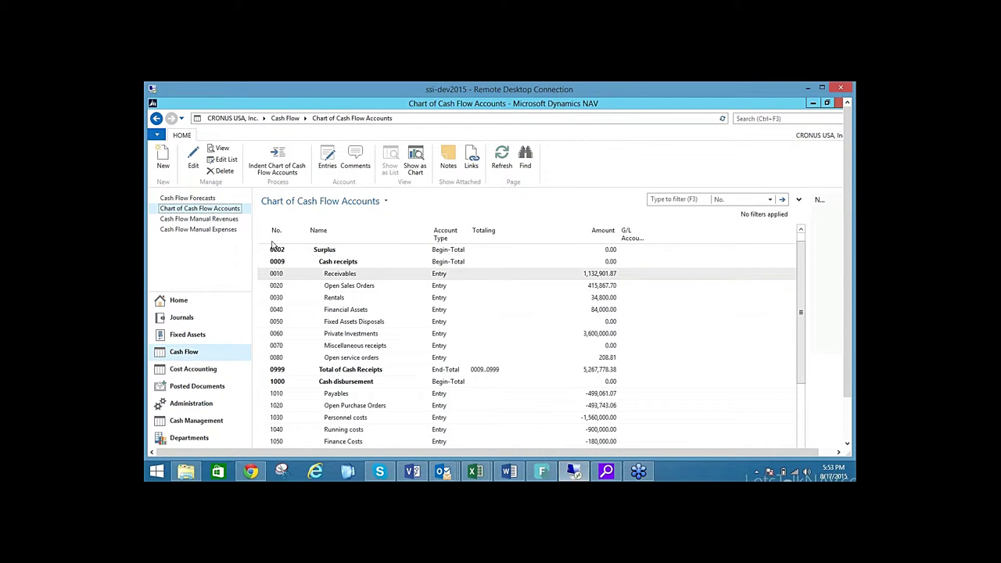
# - Reopen the Cash Flow Worksheet from the forecasts list and generate suggested lines for CF100001 with G/L Budget excluded
pyautogui.click(188, 199)
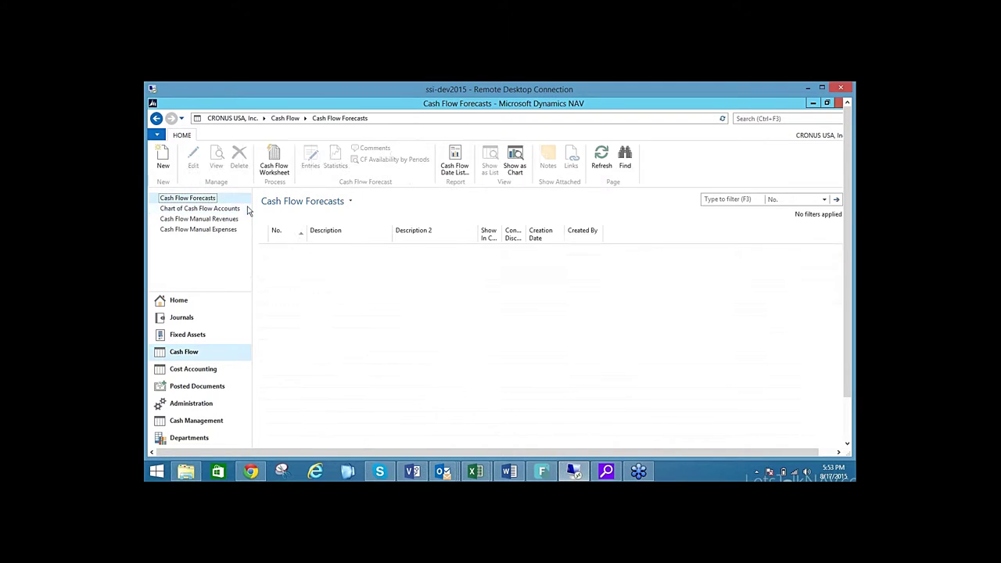
pyautogui.click(276, 160)
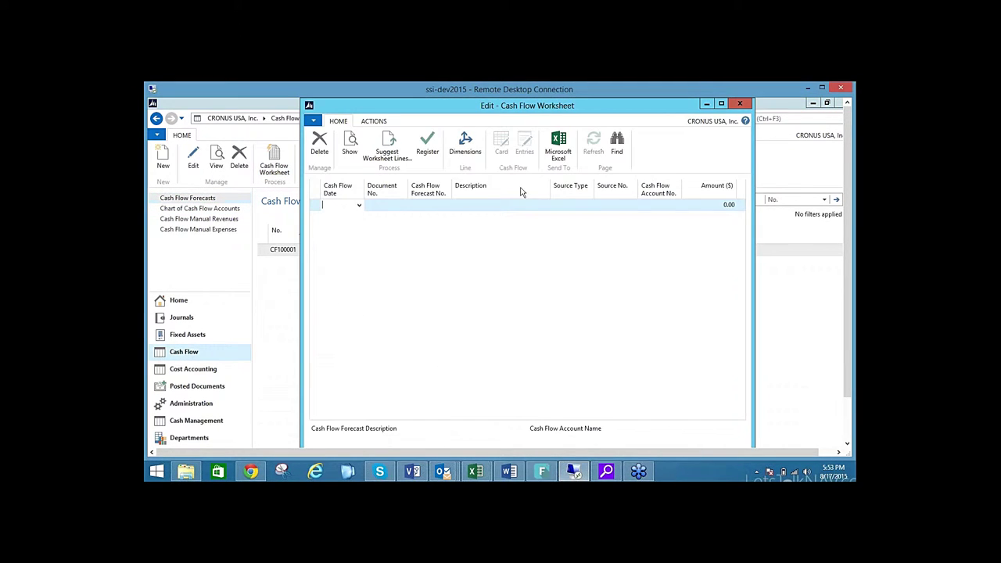
pyautogui.click(390, 145)
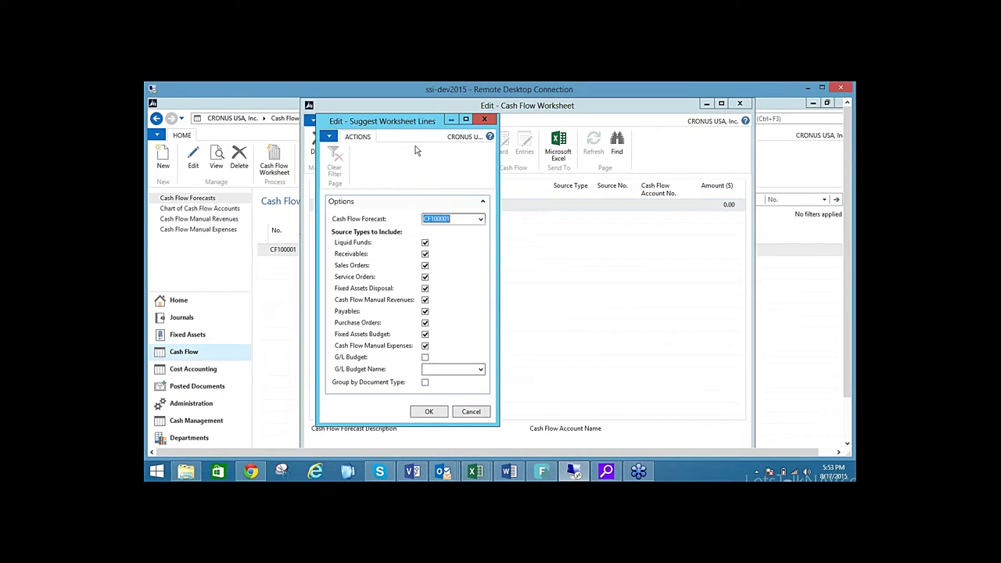
pyautogui.click(430, 412)
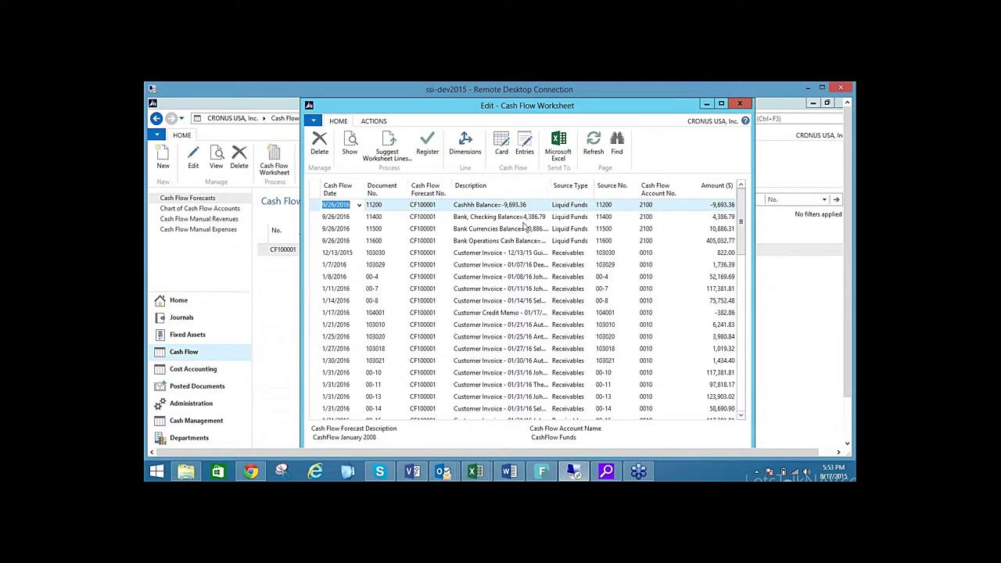
# - Check the amounts in the Chart of Cash Flow Accounts and the cash flow chart on the Role Center
pyautogui.click(205, 210)
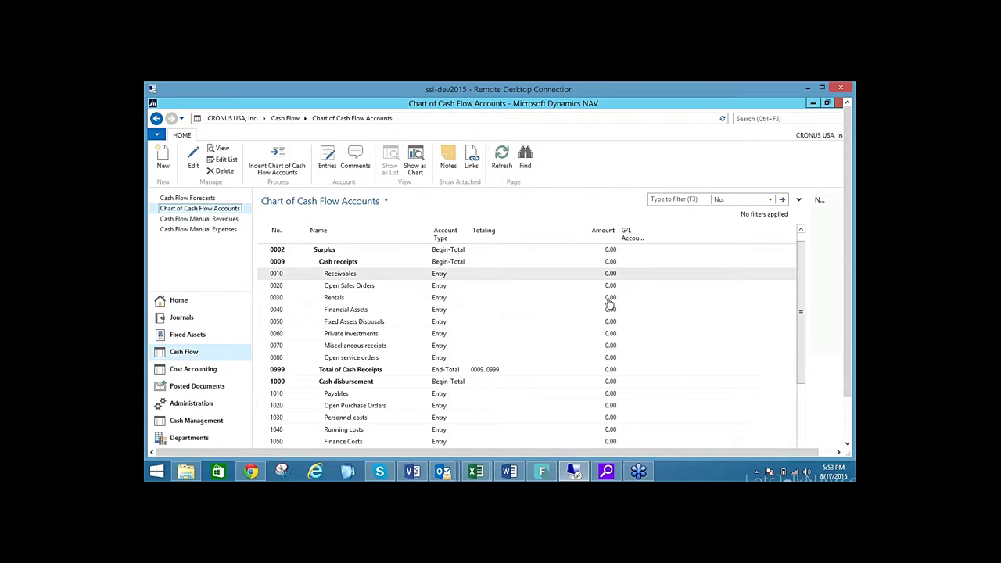
pyautogui.moveTo(800, 299)
pyautogui.mouseDown()
pyautogui.moveTo(812, 376)
pyautogui.moveTo(809, 297)
pyautogui.mouseUp()
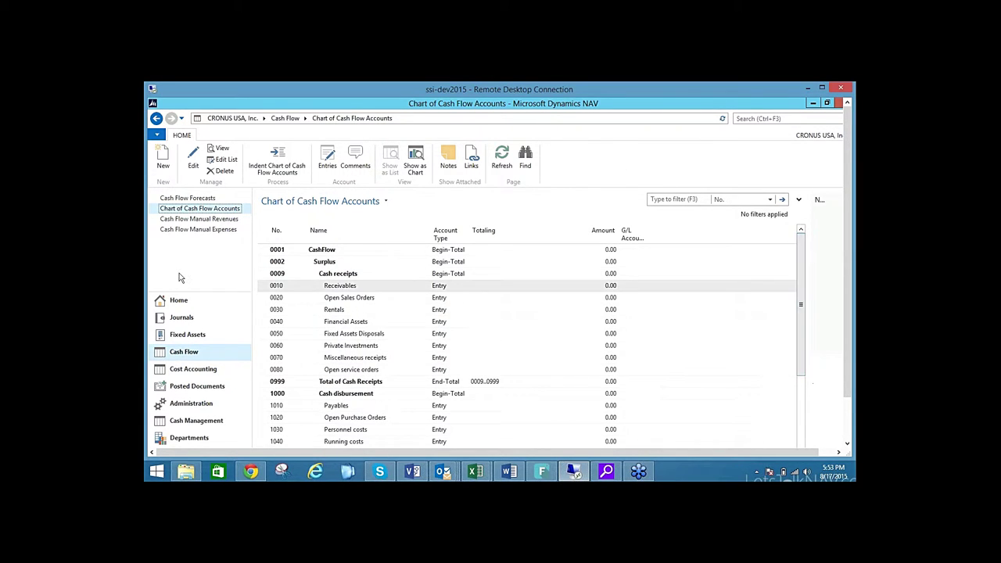
pyautogui.click(178, 301)
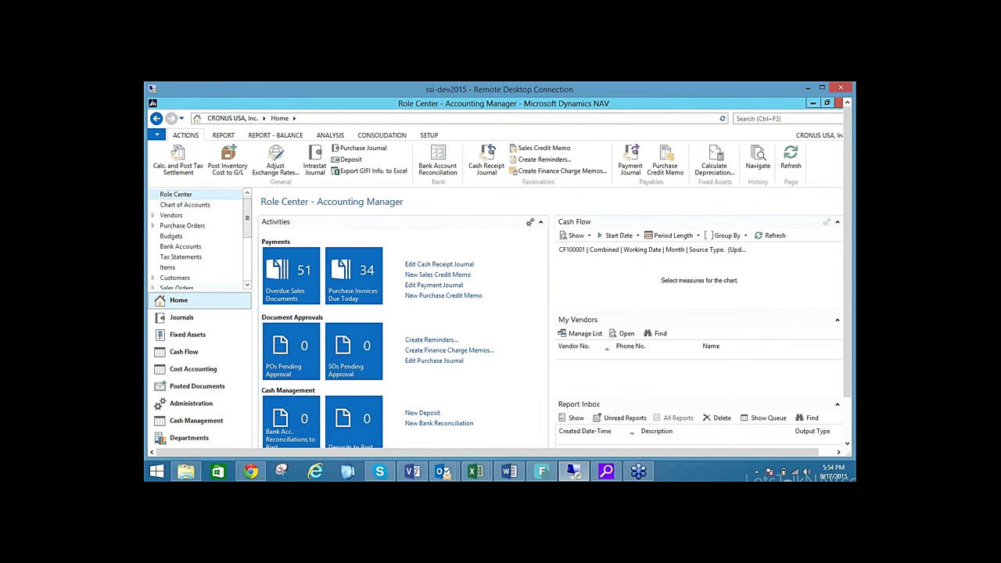
pyautogui.click(184, 352)
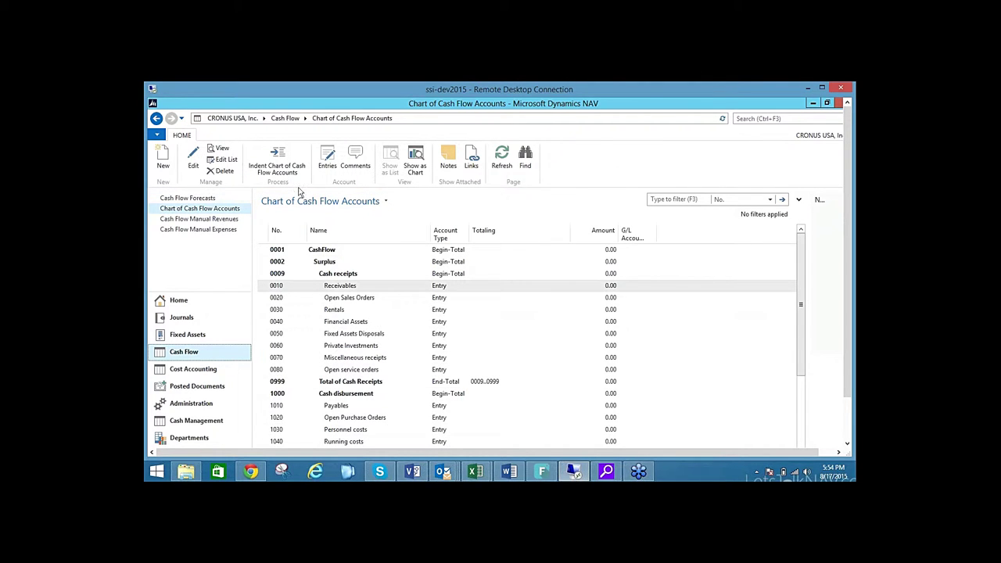
# - Reopen the Cash Flow Worksheet from the forecasts list, look through its suggested lines, register them and close the worksheet
pyautogui.click(218, 200)
pyautogui.click(273, 164)
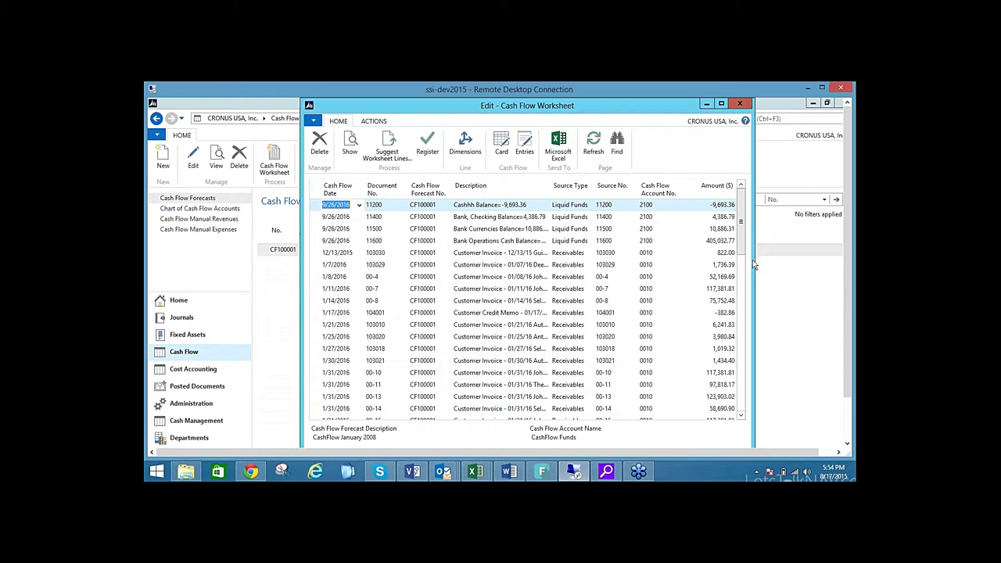
pyautogui.moveTo(744, 232); pyautogui.dragTo(745, 413)
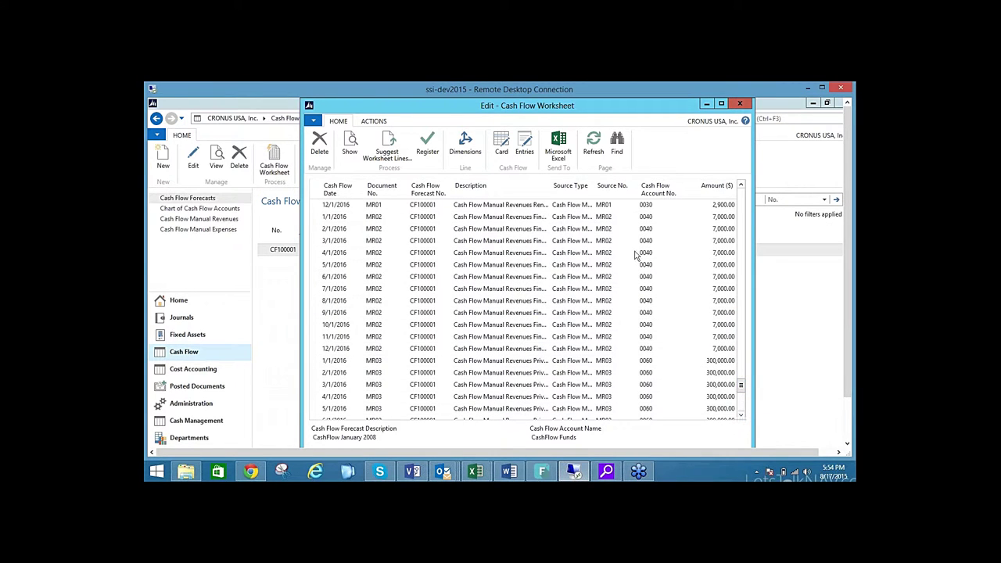
pyautogui.click(427, 142)
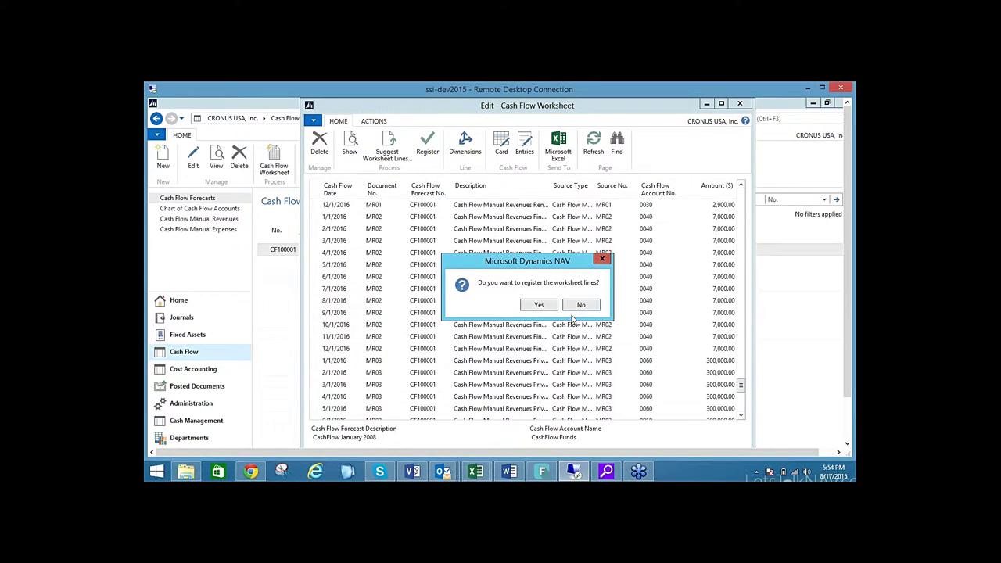
pyautogui.click(555, 309)
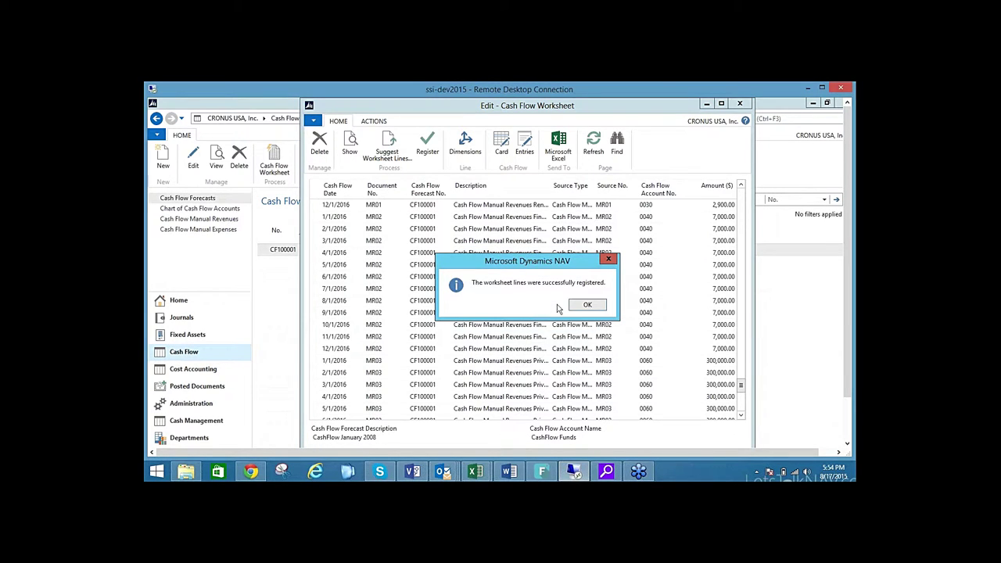
pyautogui.click(585, 306)
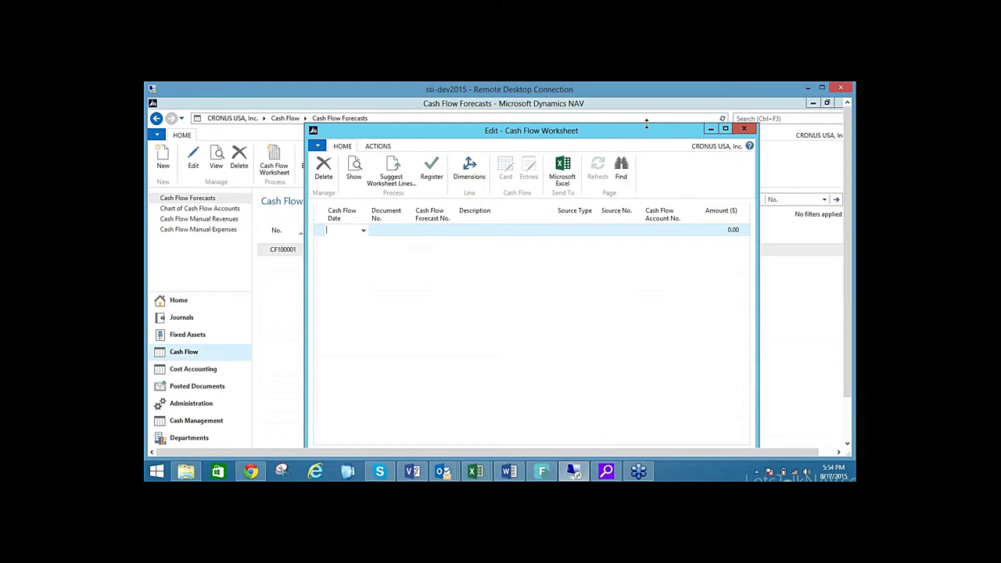
pyautogui.click(746, 131)
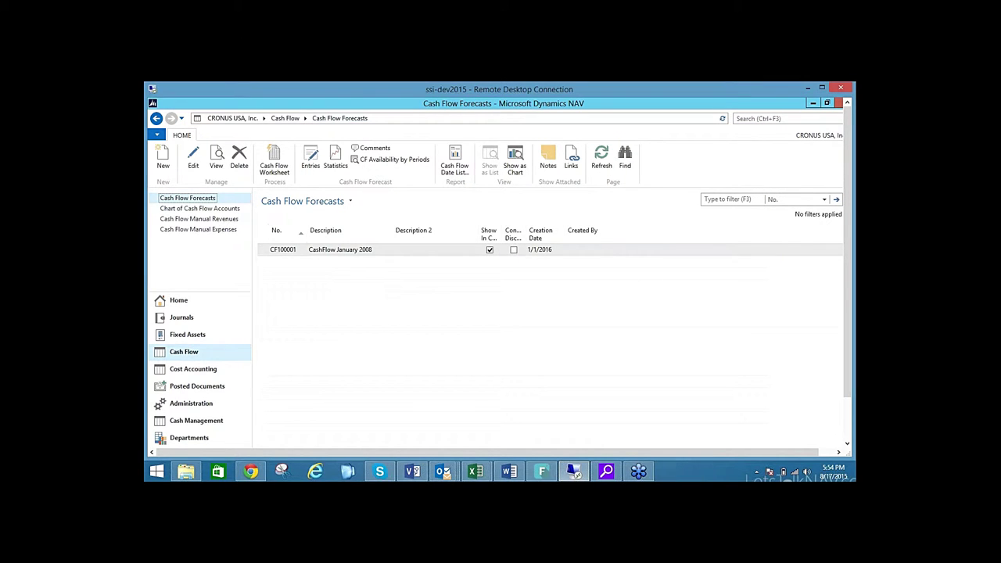
# - Review the Cash Flow Manual Revenues and Manual Expenses lists, opening the Personnel costs expense for editing and closing it
pyautogui.click(223, 220)
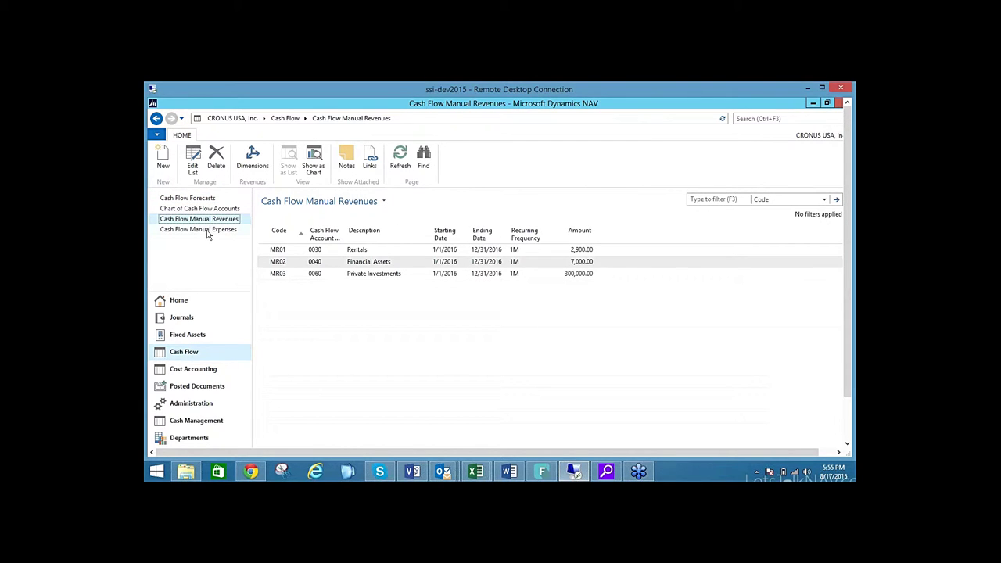
pyautogui.click(208, 231)
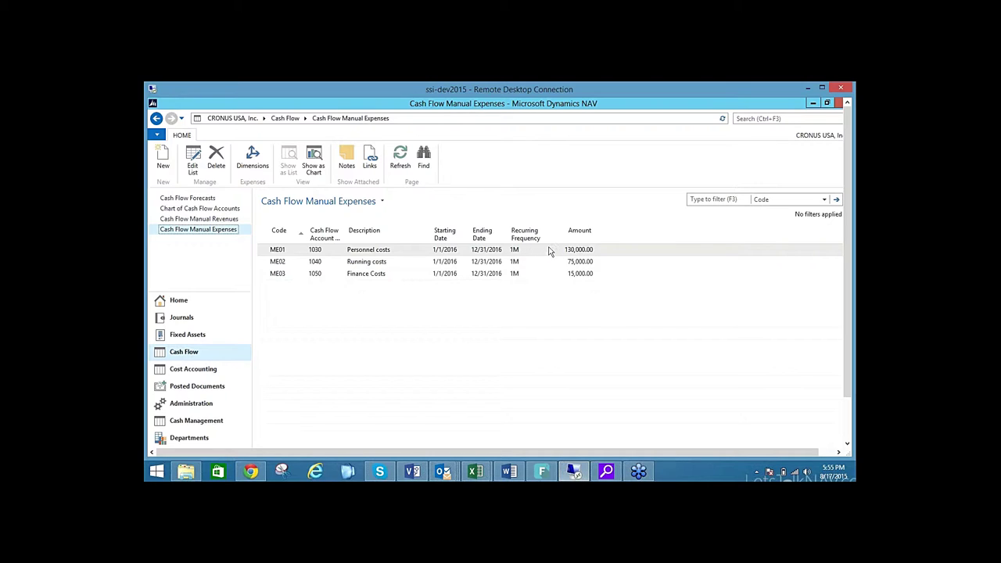
pyautogui.click(576, 252)
pyautogui.doubleClick(573, 251)
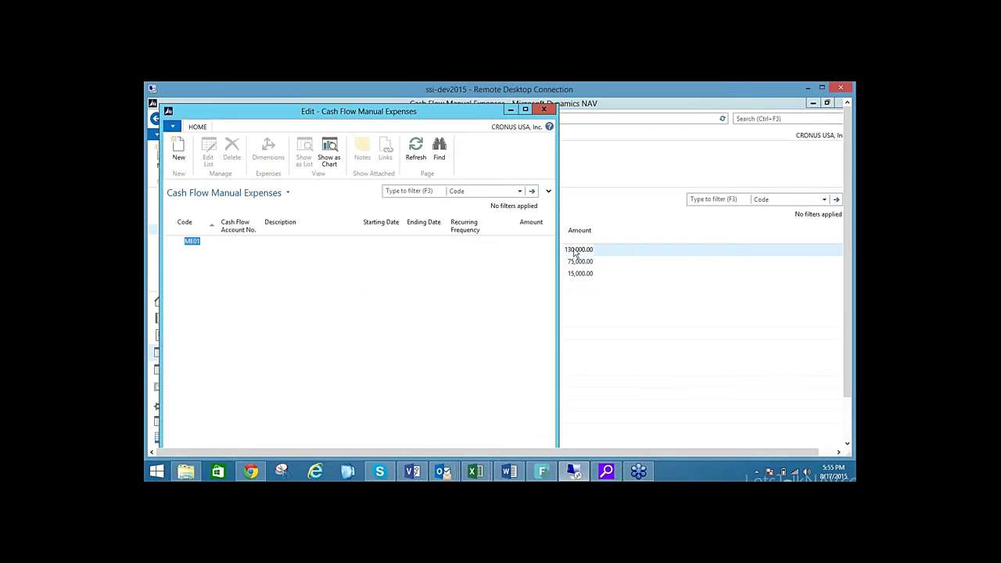
pyautogui.click(546, 110)
# - Examine the October 2016 manual expense entries behind the Role Center's cash flow chart, with full descriptions and amounts displayed, and close them
pyautogui.click(194, 302)
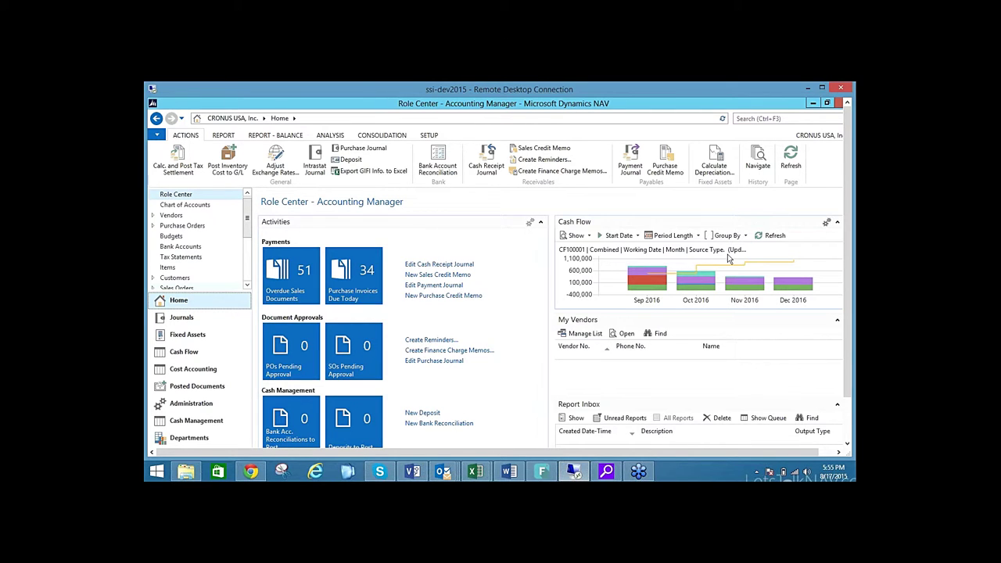
pyautogui.moveTo(707, 283)
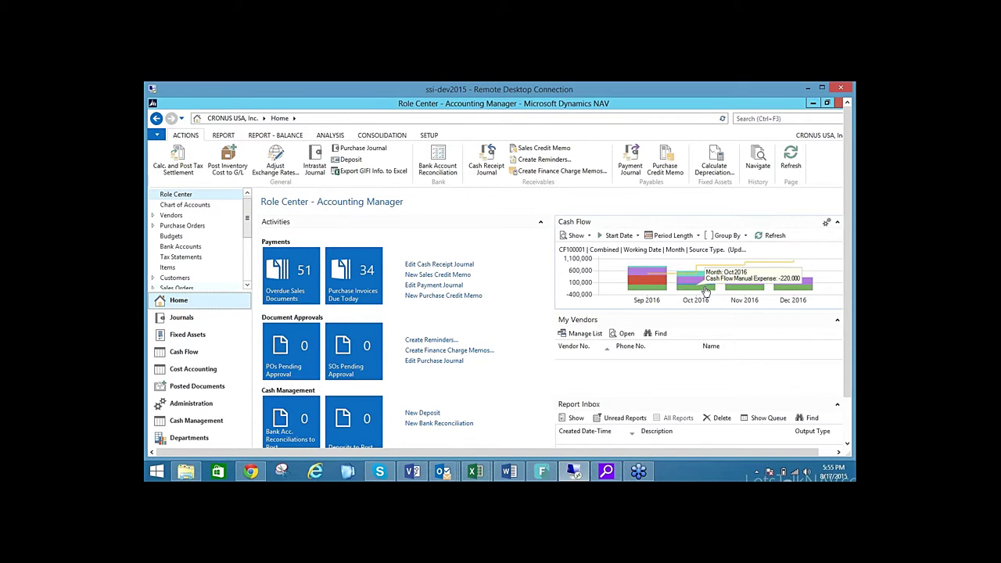
pyautogui.click(706, 290)
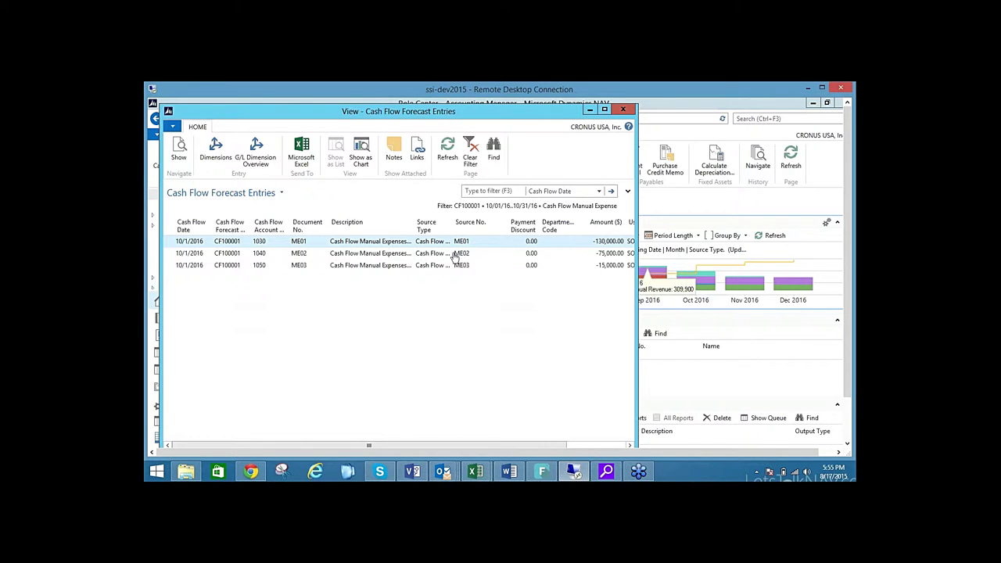
pyautogui.doubleClick(420, 229)
pyautogui.click(419, 230)
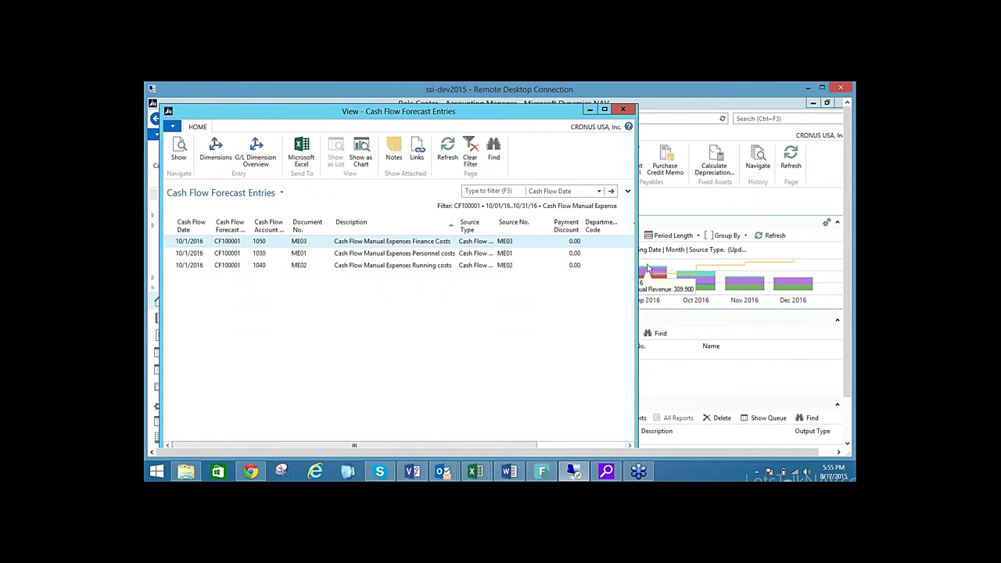
pyautogui.click(485, 255)
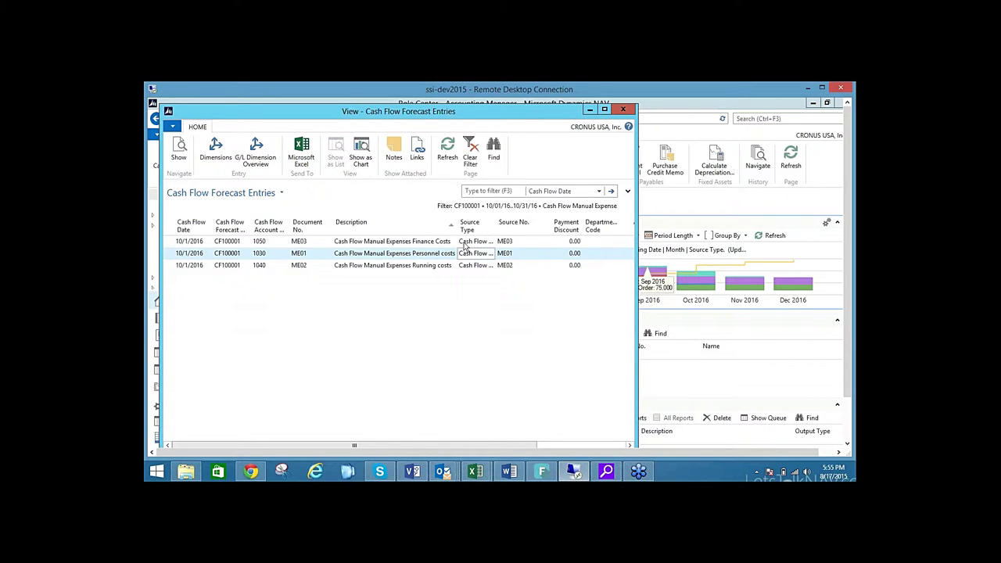
pyautogui.moveTo(636, 269); pyautogui.dragTo(814, 268)
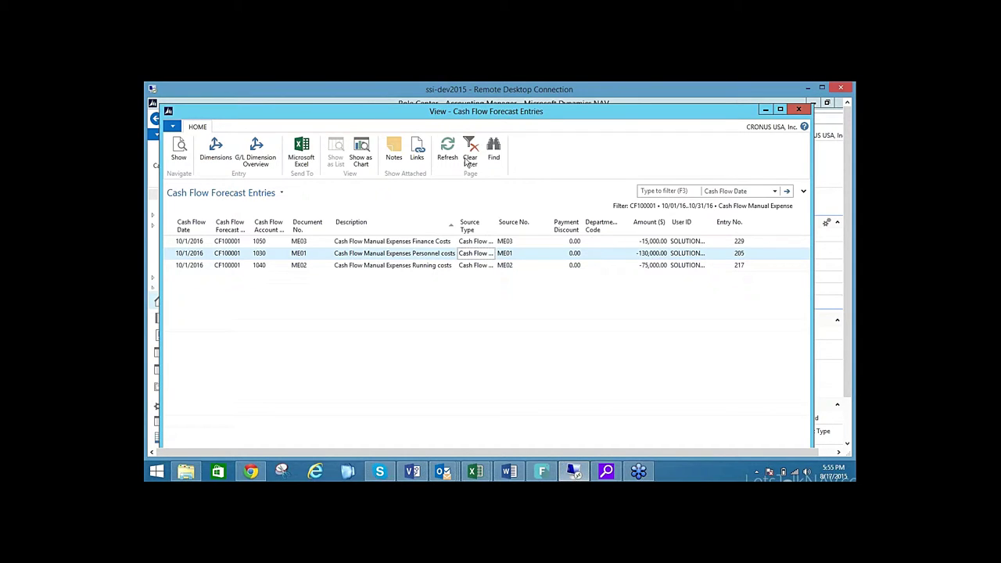
pyautogui.click(798, 110)
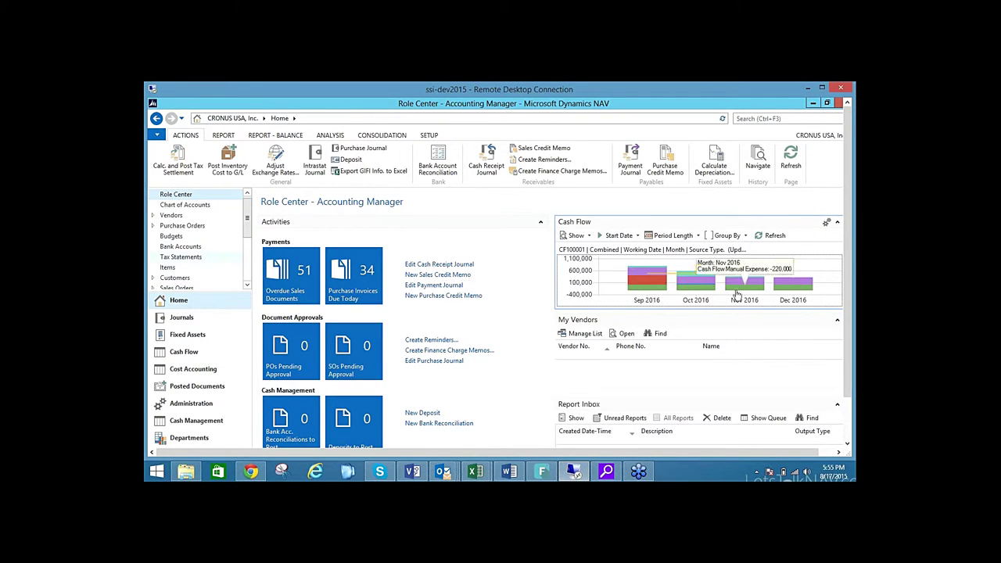
pyautogui.moveTo(705, 267)
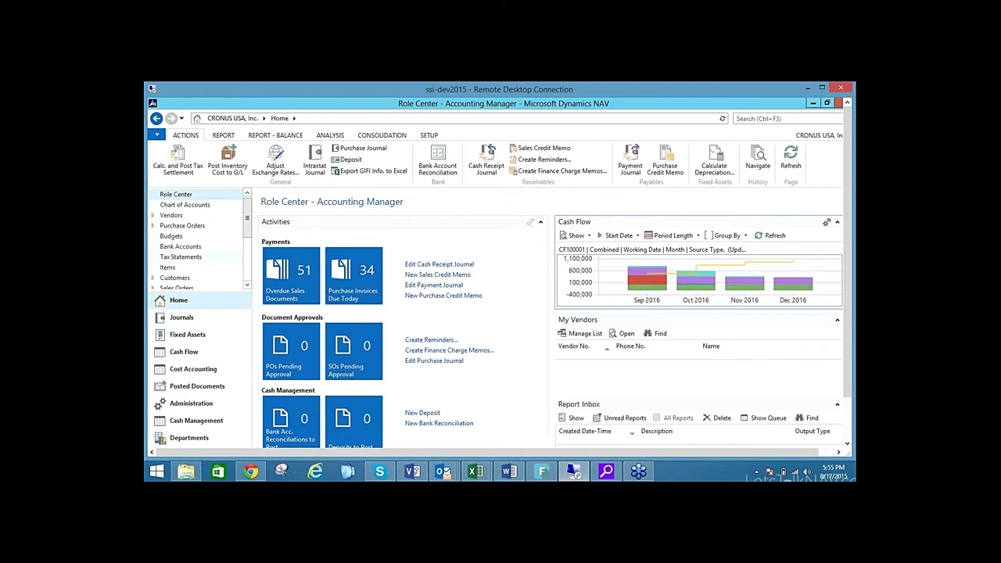
# - Set the Personnel costs amount in the Cash Flow Manual Expenses list to 30,000.00 and close the edit window
pyautogui.click(196, 352)
pyautogui.click(210, 229)
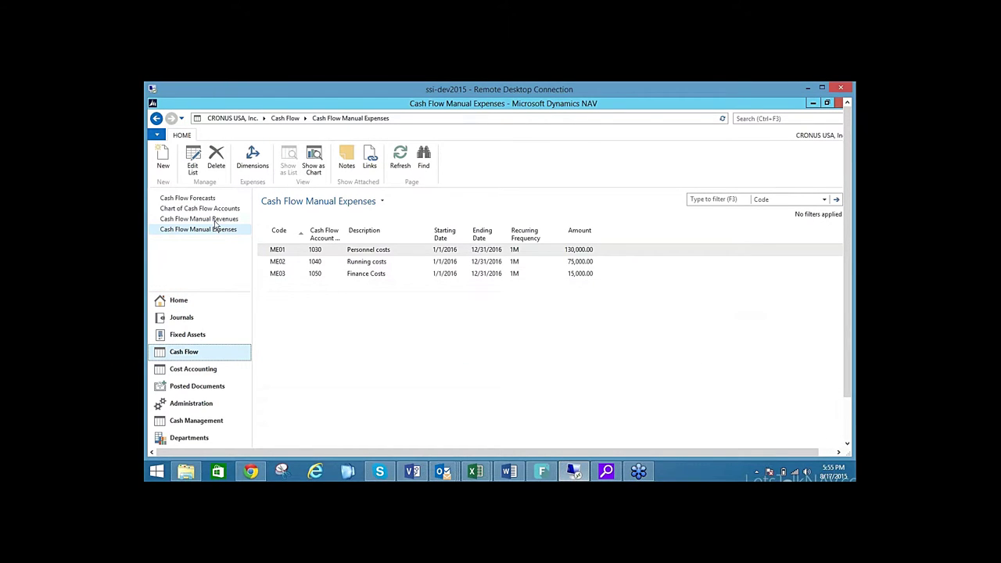
pyautogui.click(214, 220)
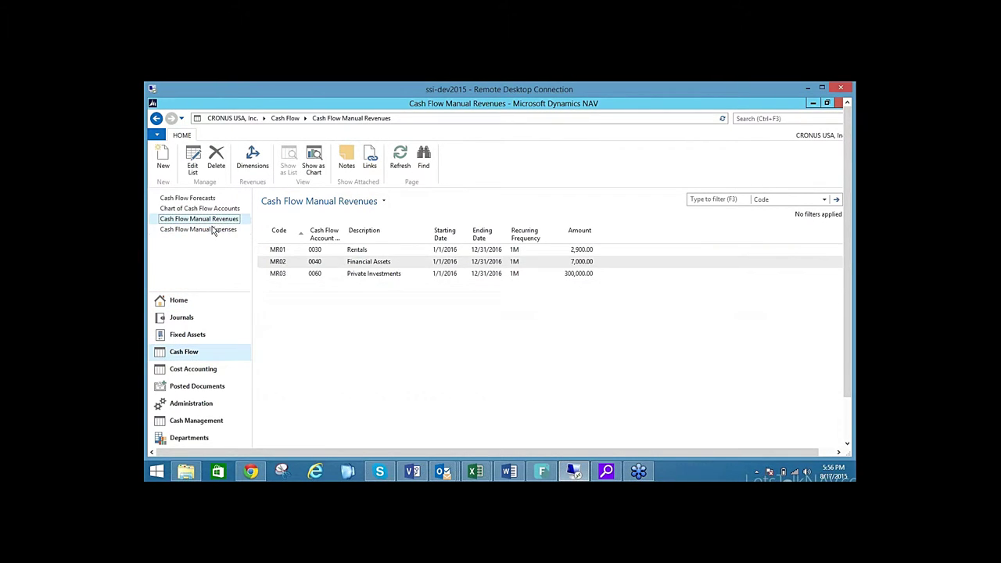
pyautogui.click(211, 231)
pyautogui.doubleClick(376, 254)
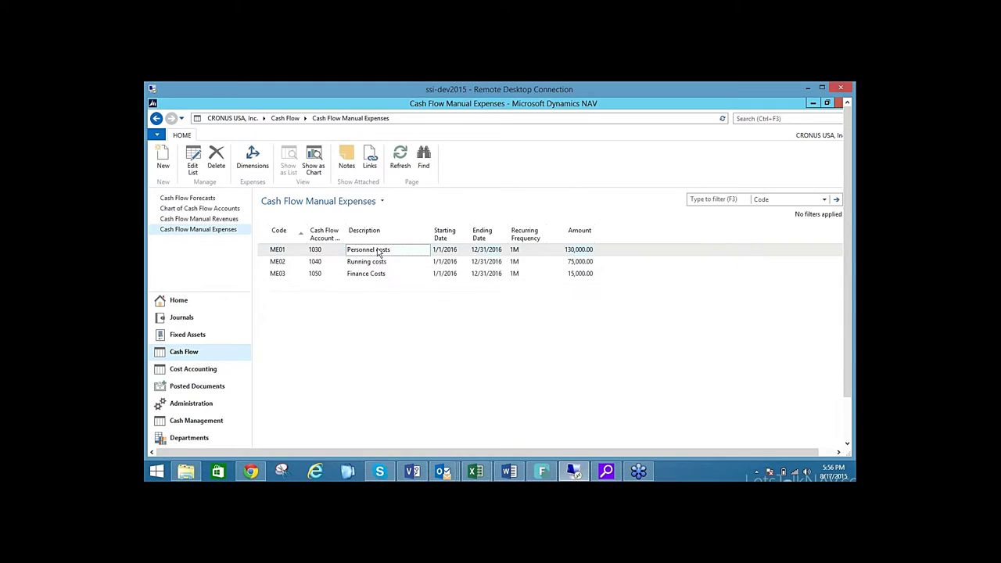
pyautogui.click(523, 242)
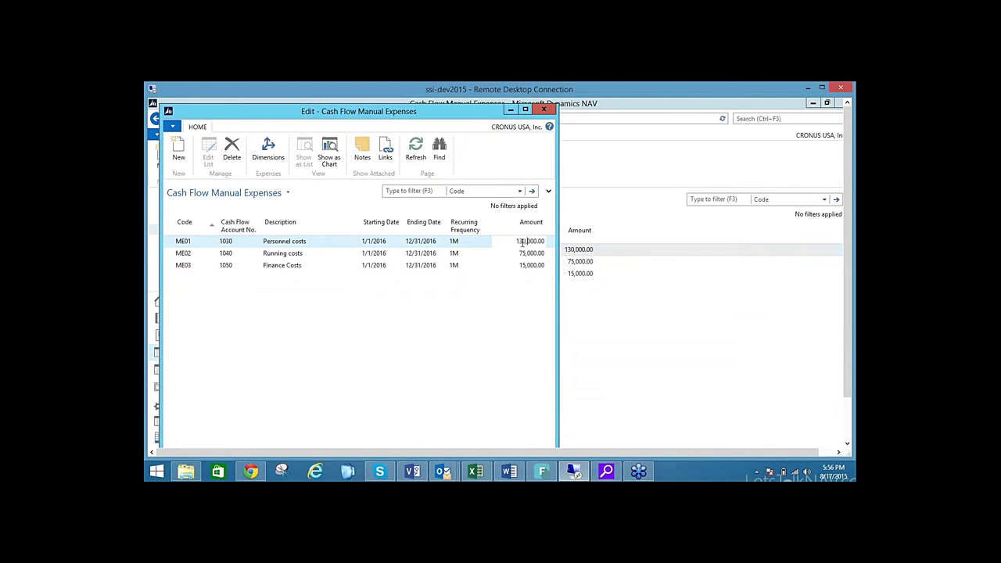
pyautogui.moveTo(524, 241); pyautogui.dragTo(516, 241)
pyautogui.write('3')
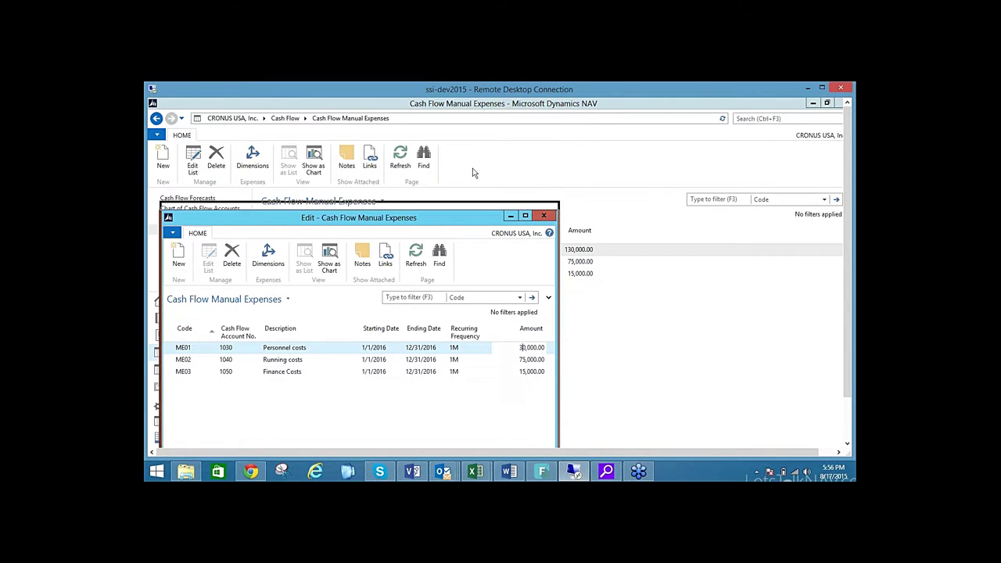
pyautogui.click(551, 371)
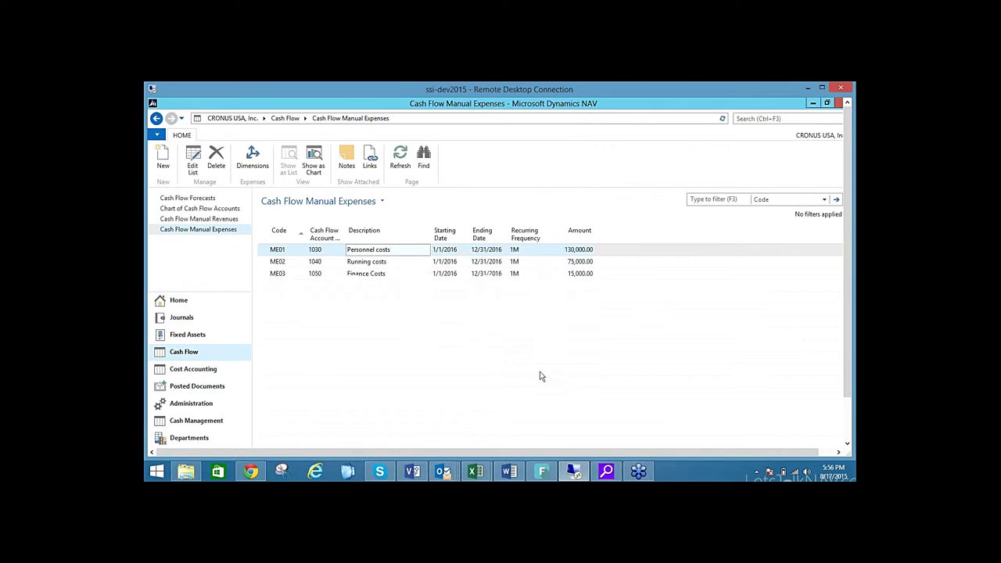
# - Suggest Cash Flow Worksheet lines for forecast CF100001 with the preset source types, register them and close the worksheet
pyautogui.click(211, 198)
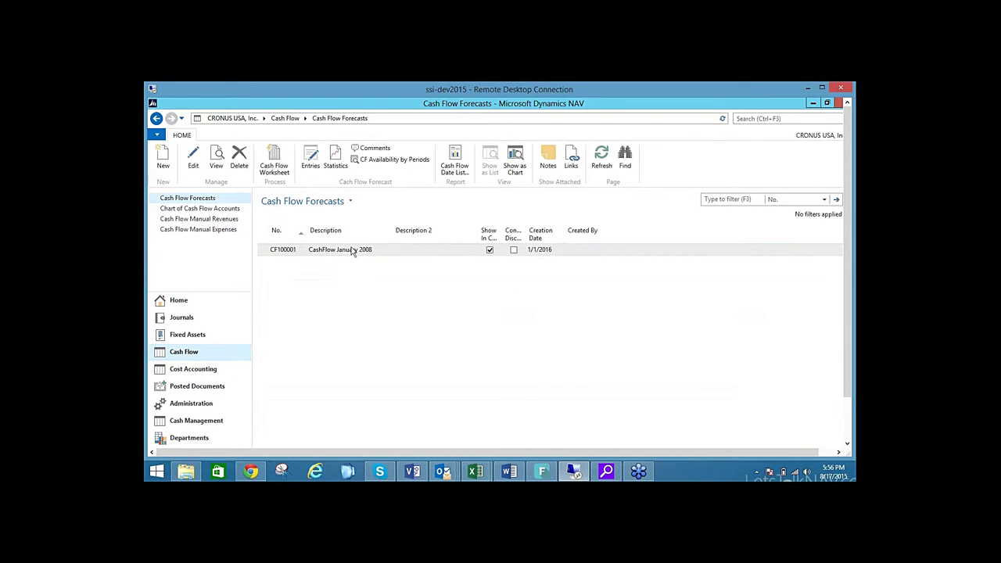
pyautogui.click(274, 160)
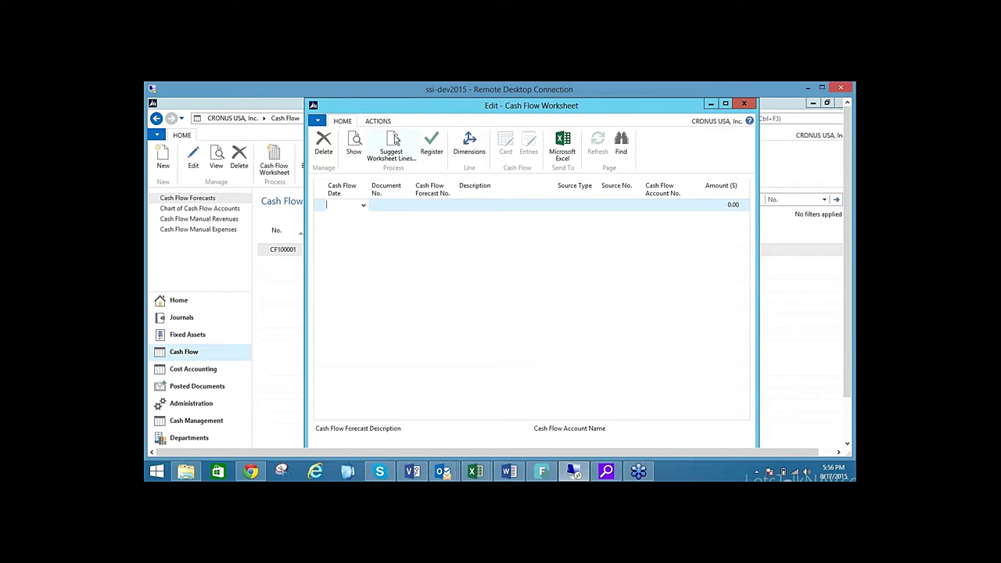
pyautogui.click(393, 141)
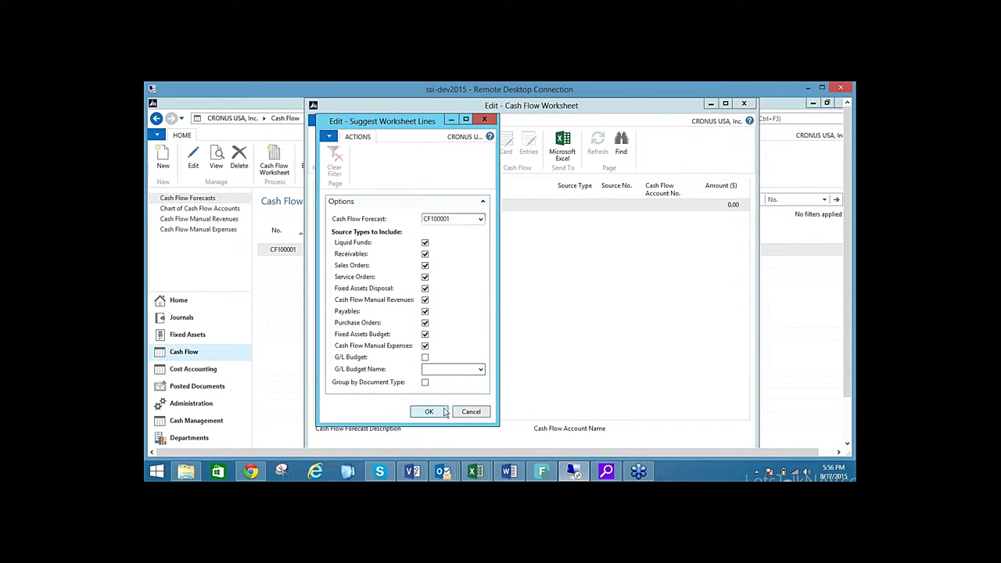
pyautogui.click(444, 412)
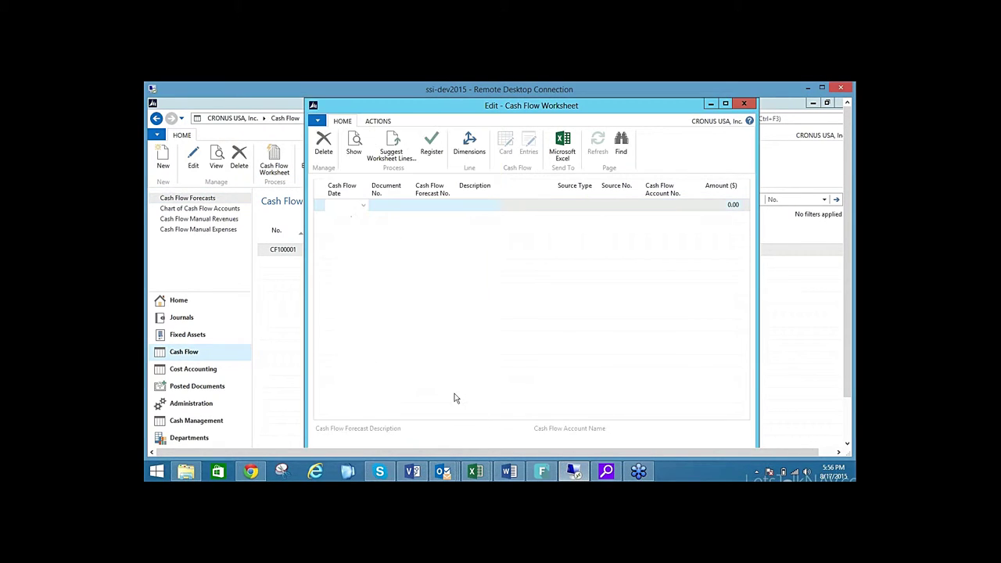
pyautogui.click(431, 145)
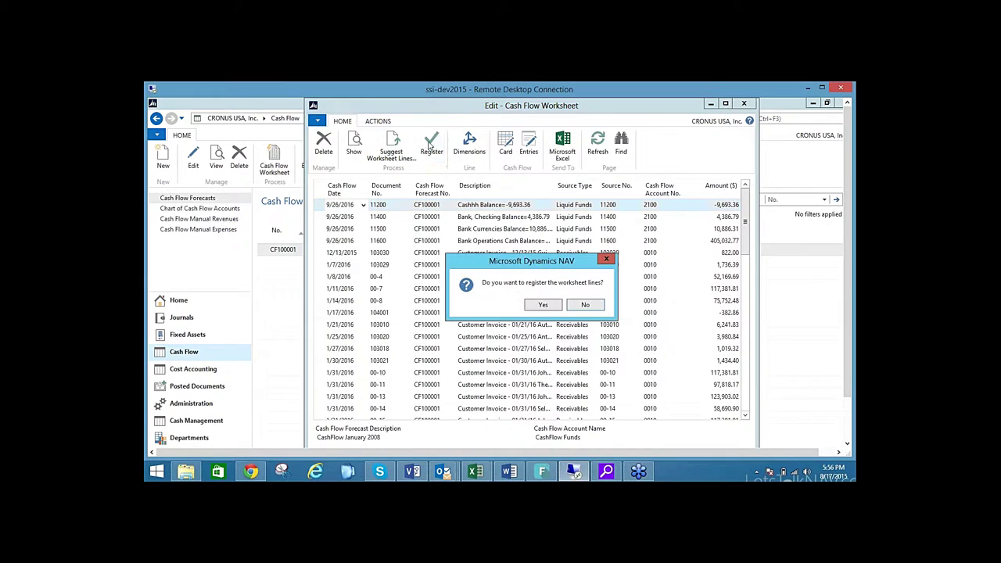
pyautogui.click(549, 309)
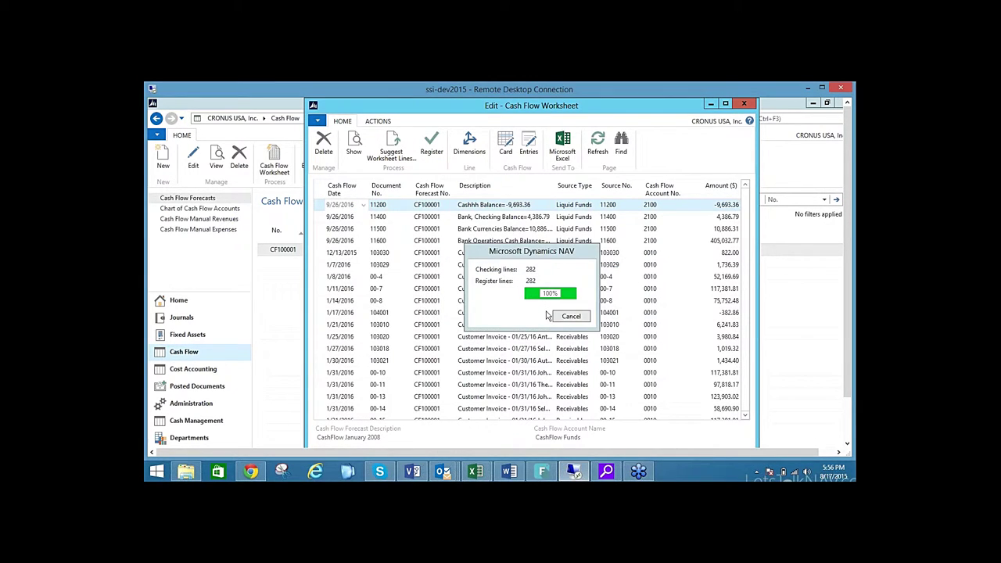
pyautogui.click(594, 306)
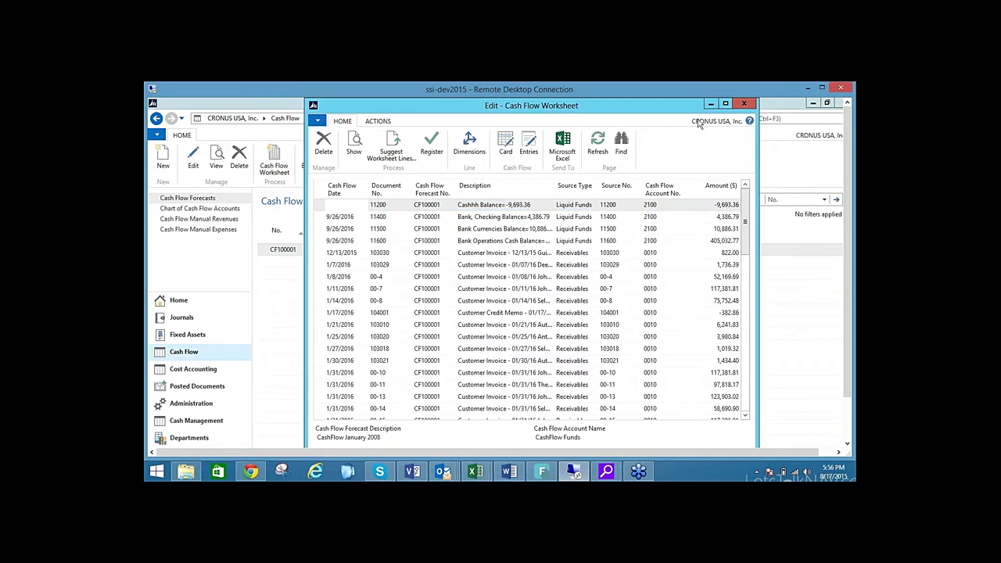
pyautogui.click(744, 104)
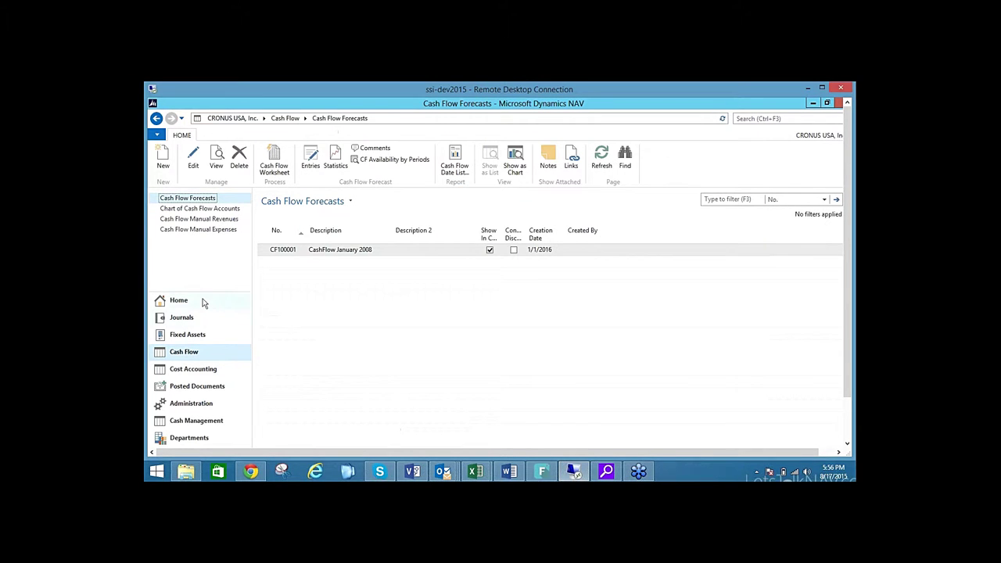
# - Check the October 2016 manual expense entries behind the Role Center's cash flow chart and close them
pyautogui.click(179, 300)
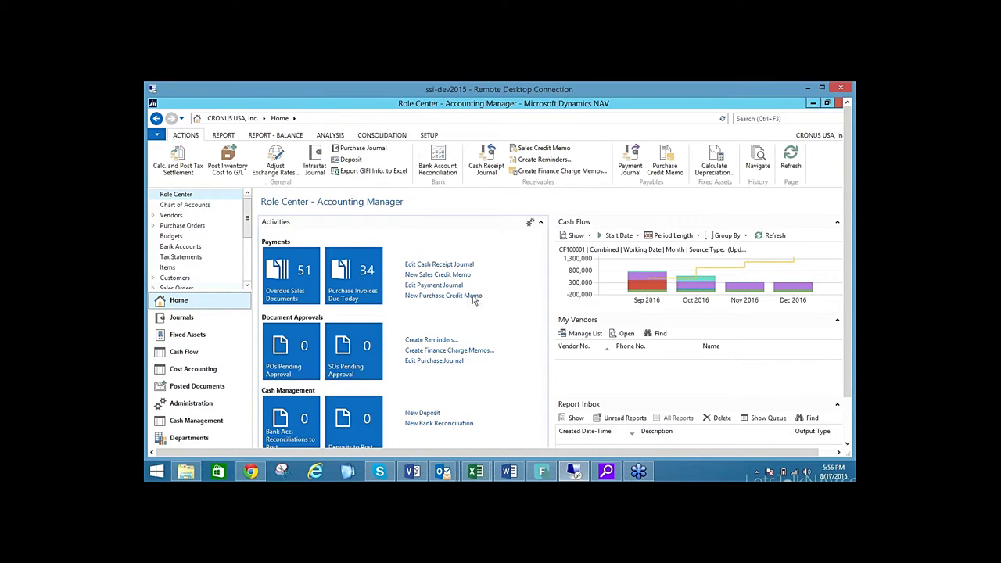
pyautogui.moveTo(703, 291)
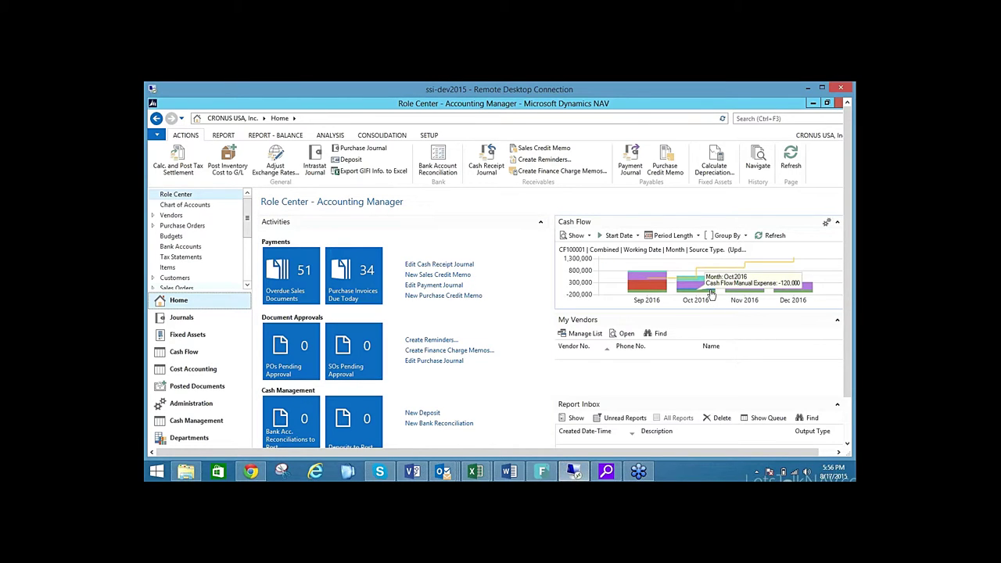
pyautogui.click(712, 294)
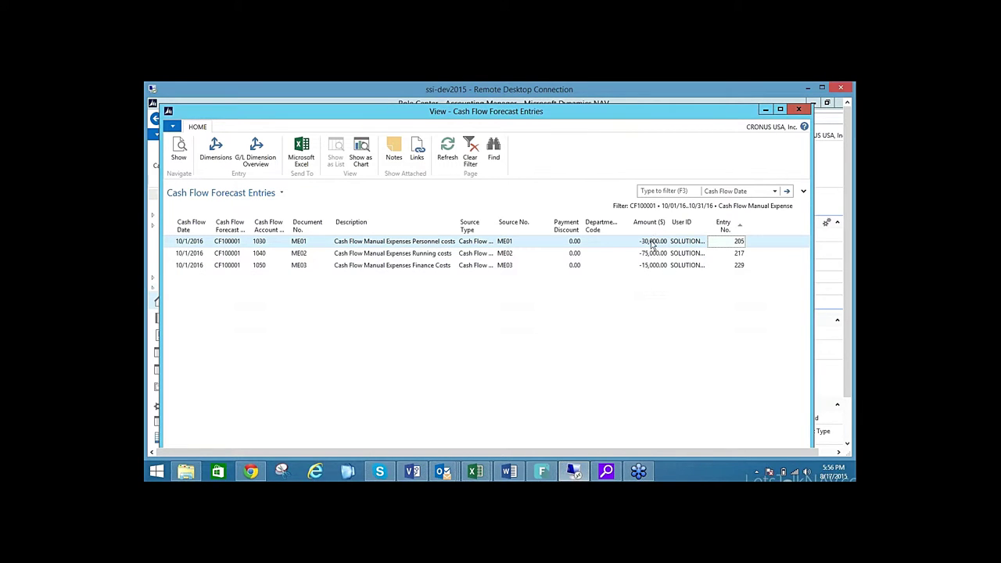
pyautogui.click(799, 110)
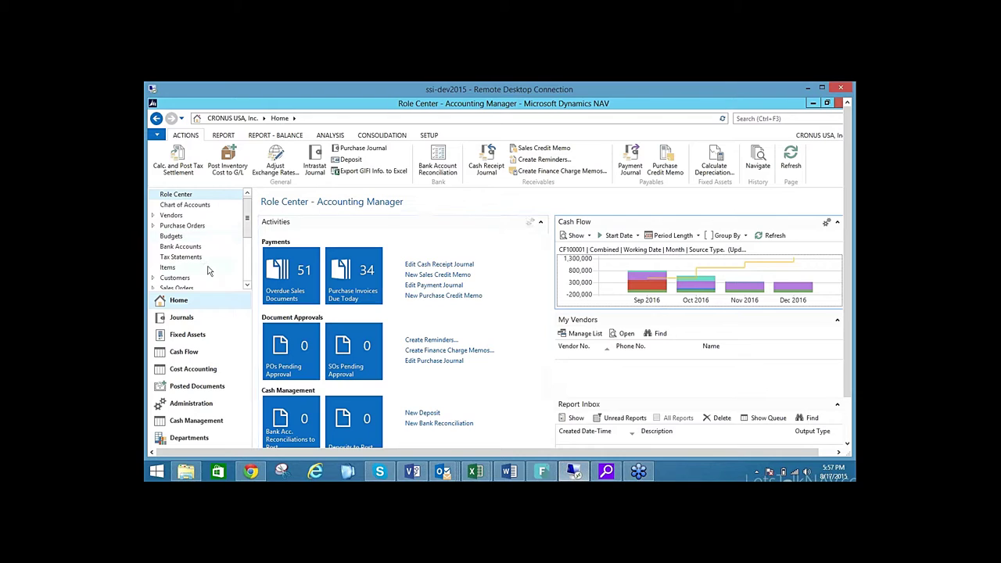
# - Open the customer card for New Concepts Furniture from the Customers list
pyautogui.scroll(-1, 249, 250)
pyautogui.scroll(-1, 249, 250)
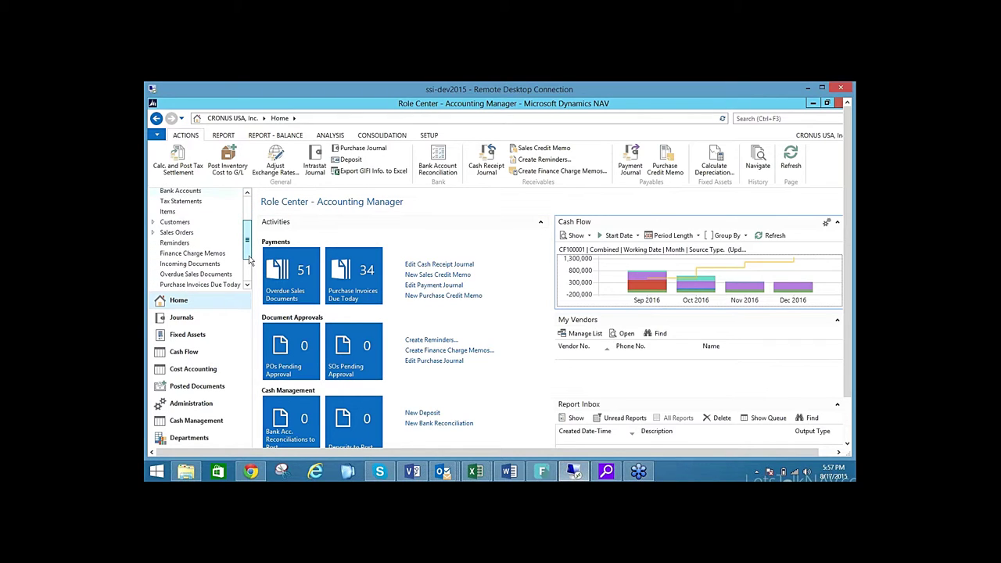
pyautogui.click(213, 227)
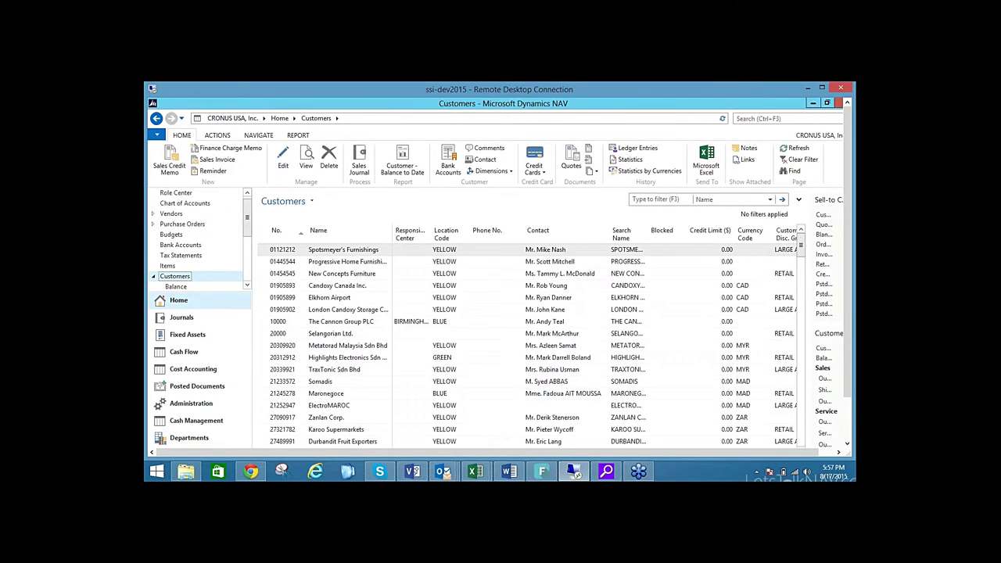
pyautogui.click(358, 274)
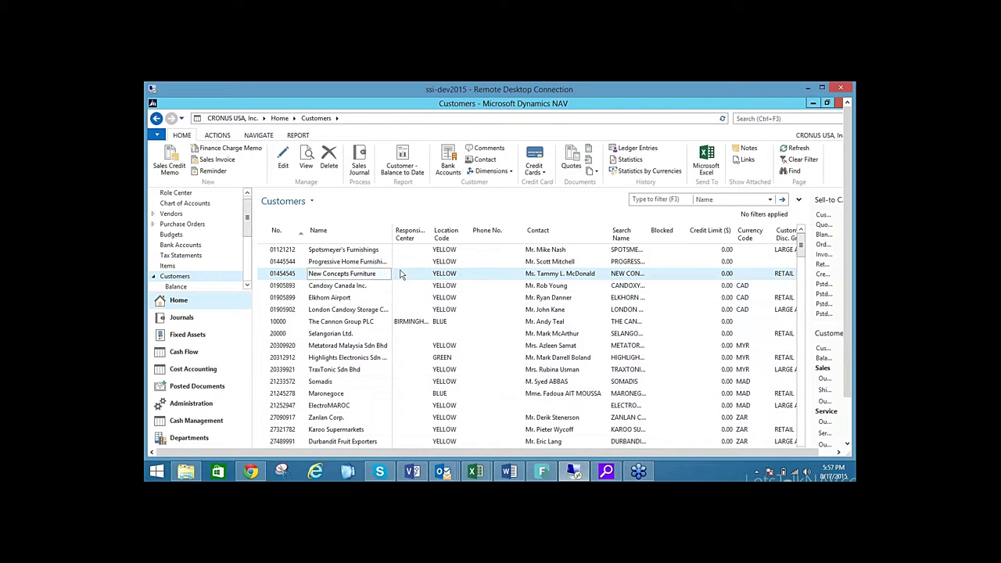
pyautogui.hotkey('ctrl', 'n')
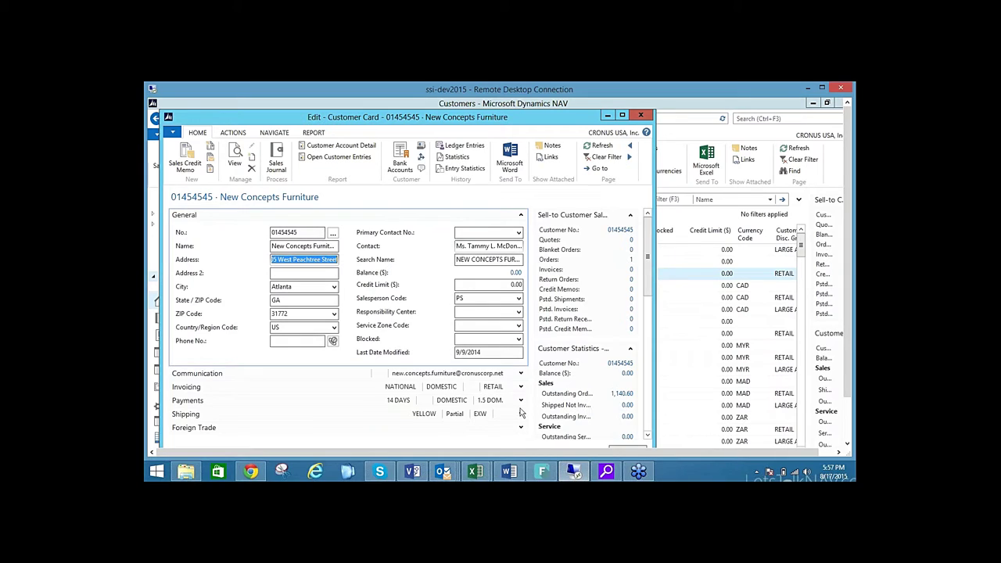
# - Set the Cash Flow Payment Terms Code in the New Concepts Furniture card's payment details to 1M(8D)
pyautogui.click(521, 387)
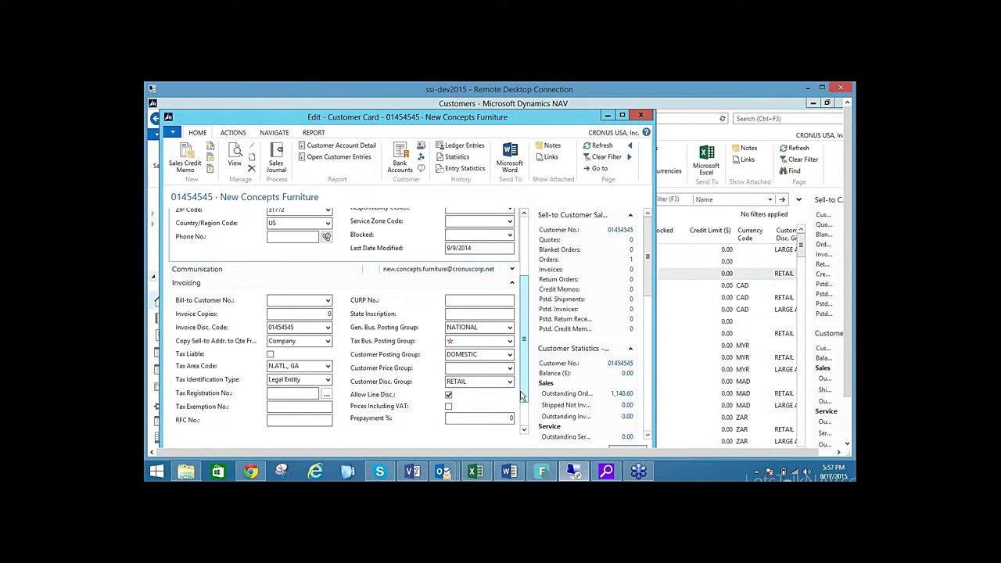
pyautogui.scroll(-1, 523, 397)
pyautogui.click(515, 398)
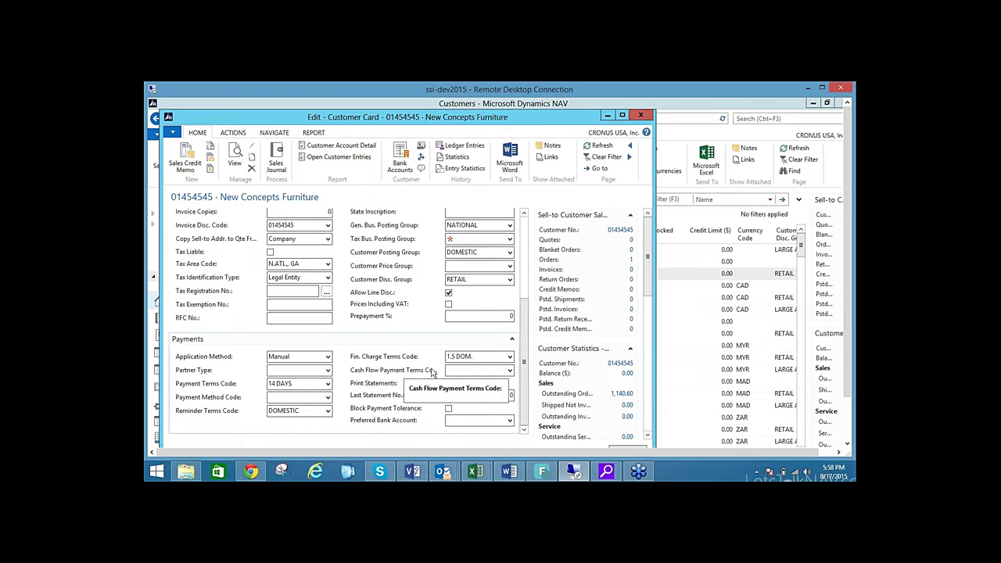
pyautogui.click(510, 371)
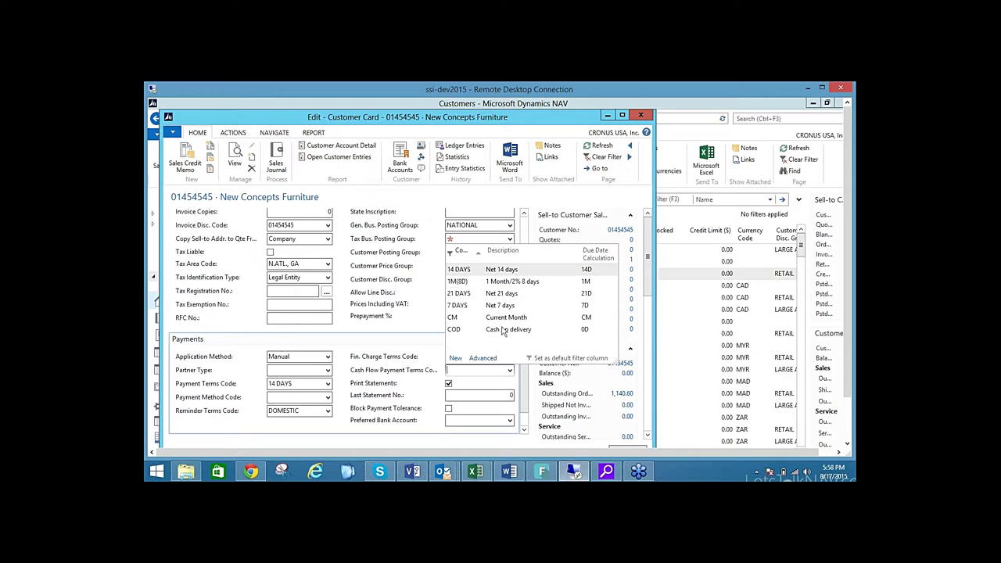
pyautogui.click(514, 285)
pyautogui.click(515, 286)
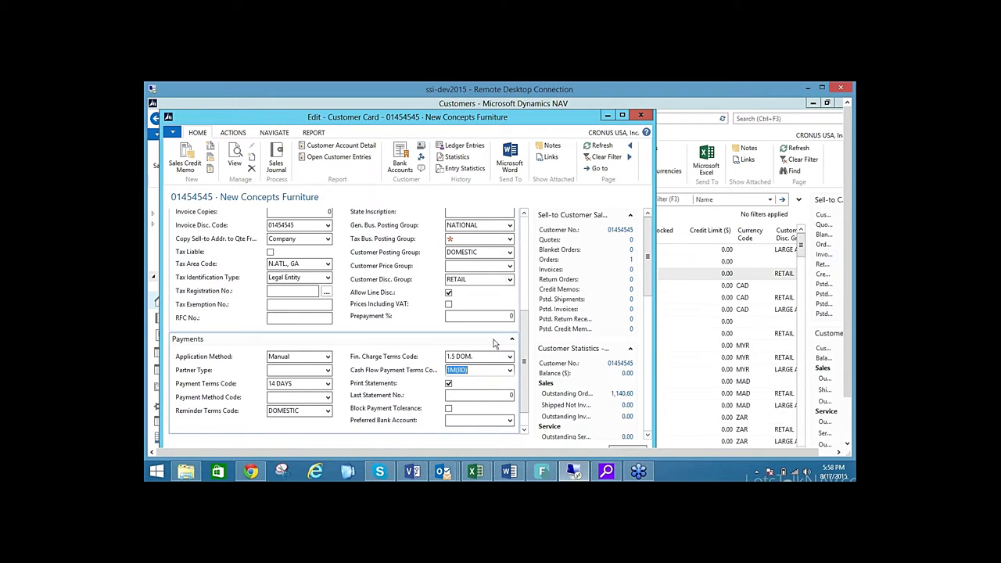
pyautogui.click(476, 395)
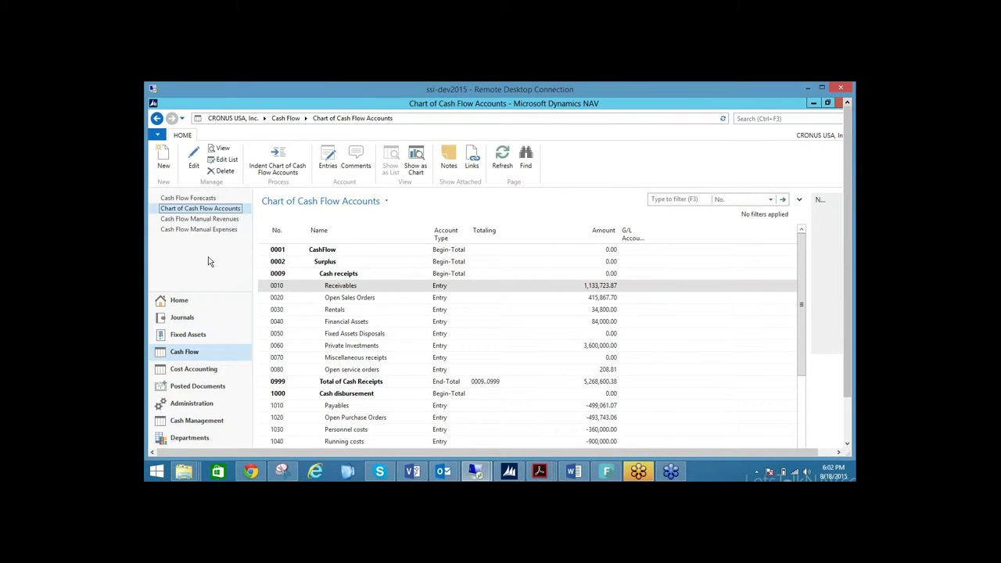
# - Open the Cash Flow Forecast Card for CF100001 and switch Consider CF Payment Terms off and back on
pyautogui.click(196, 200)
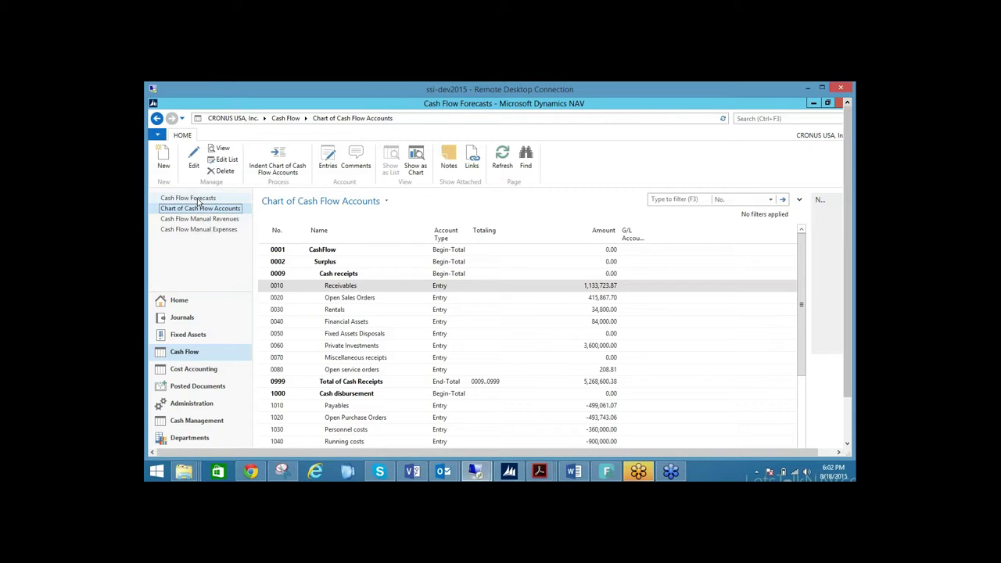
pyautogui.doubleClick(343, 251)
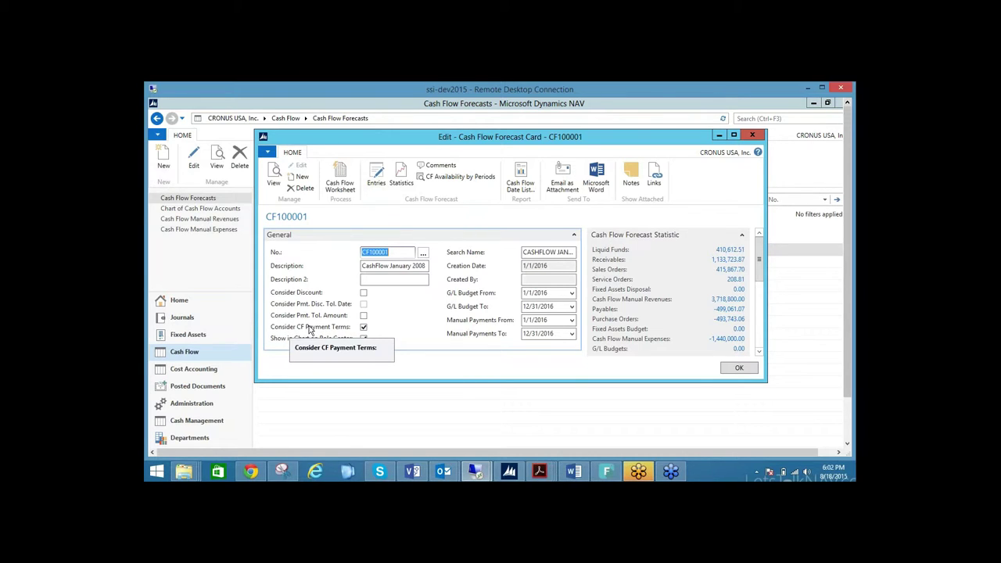
pyautogui.click(364, 327)
pyautogui.click(364, 327)
# - Suggest worksheet lines from the CF100001 card and set the amount of the 1/7/2016 customer invoice line to 1,536.39
pyautogui.click(341, 177)
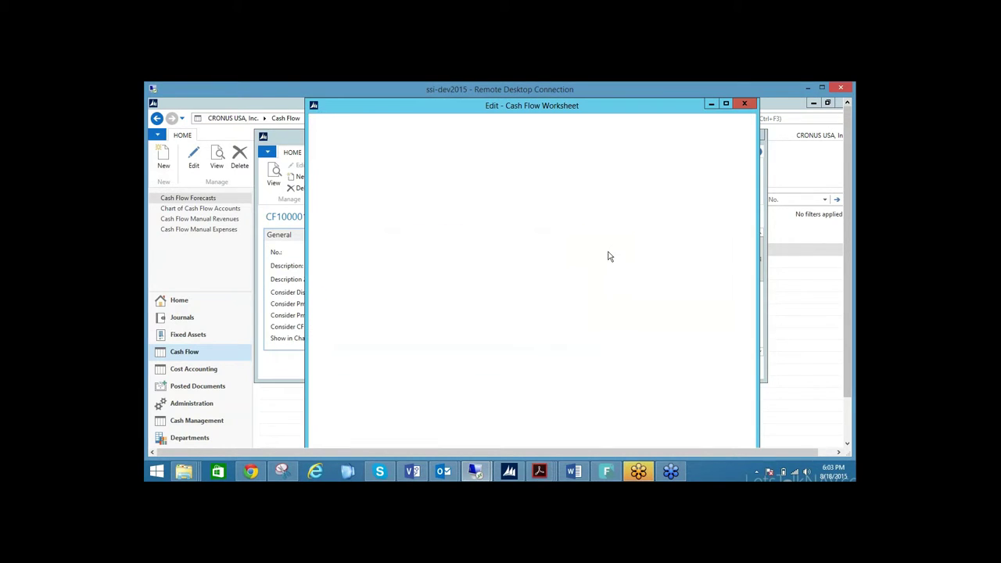
pyautogui.click(393, 147)
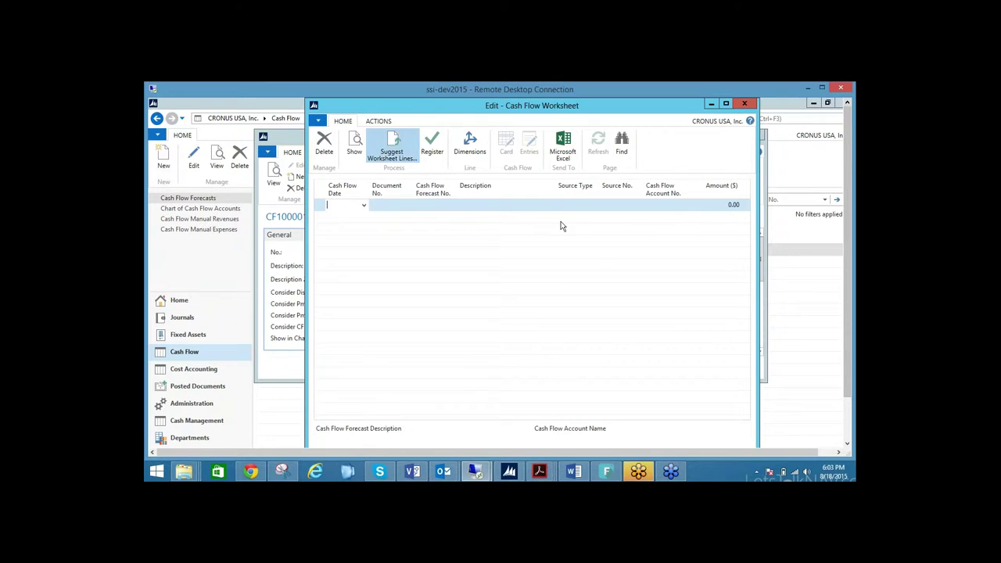
pyautogui.click(439, 414)
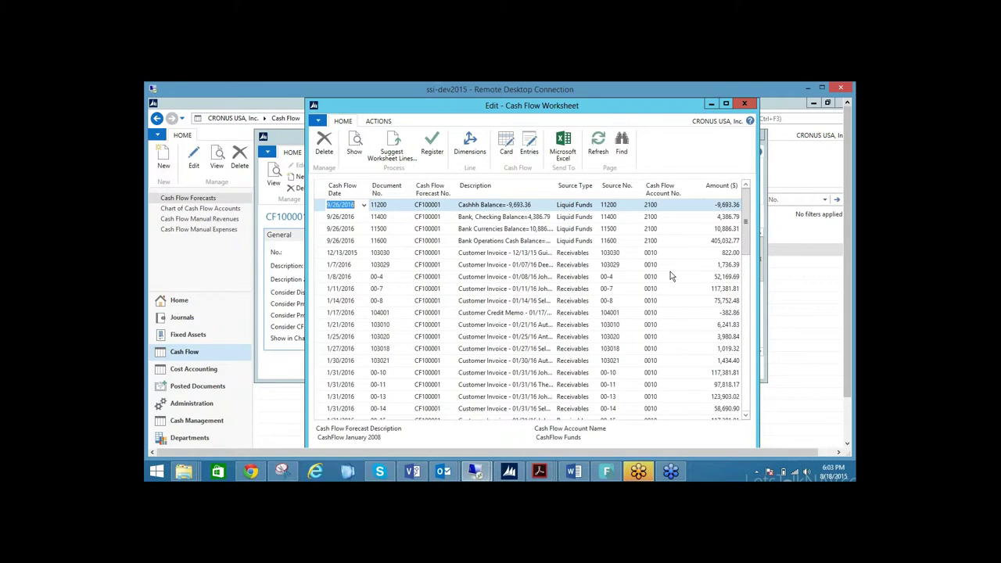
pyautogui.click(721, 265)
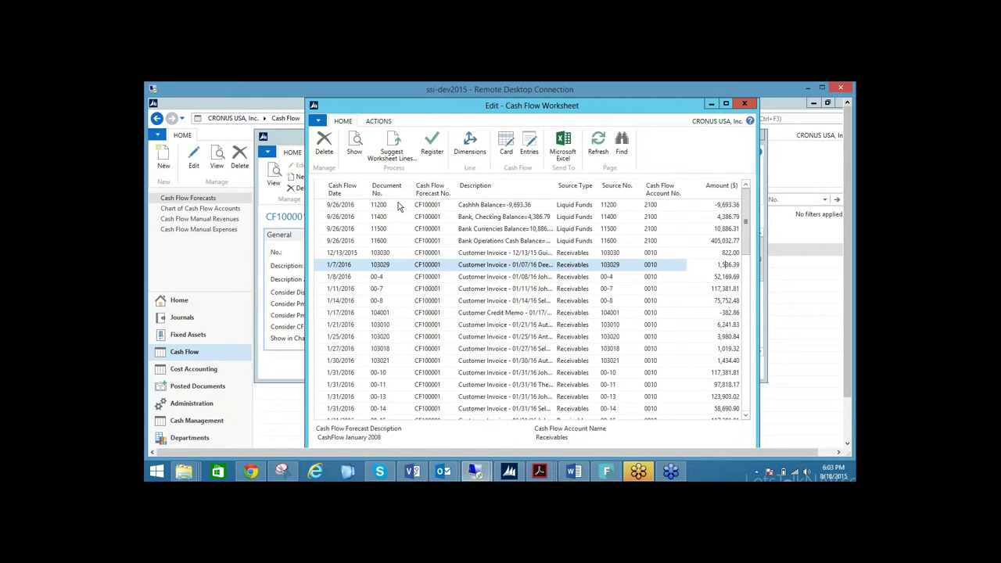
# - Register the Cash Flow Worksheet lines with the adjusted receivable amount and dismiss the confirmation
pyautogui.click(432, 143)
pyautogui.click(534, 308)
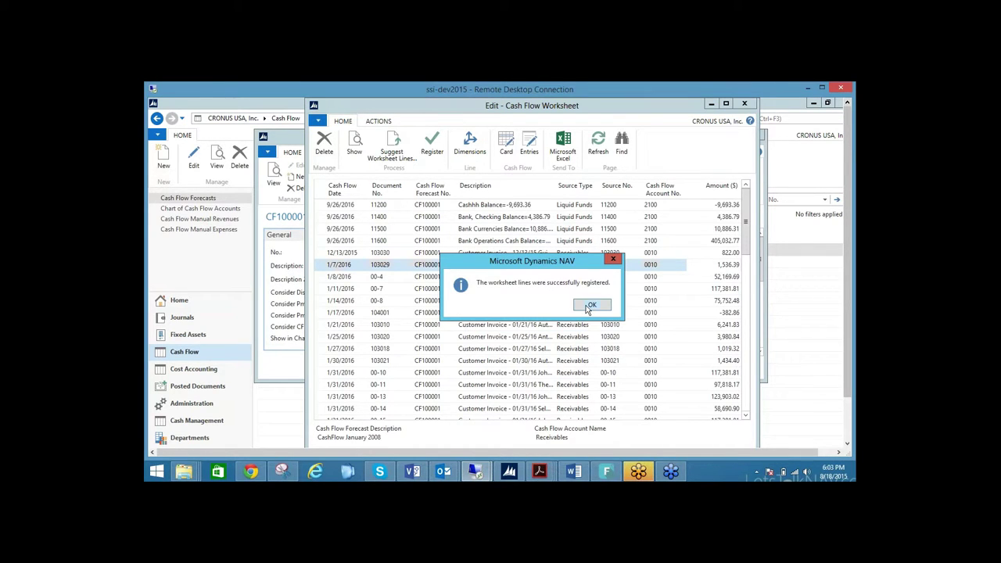
pyautogui.click(591, 306)
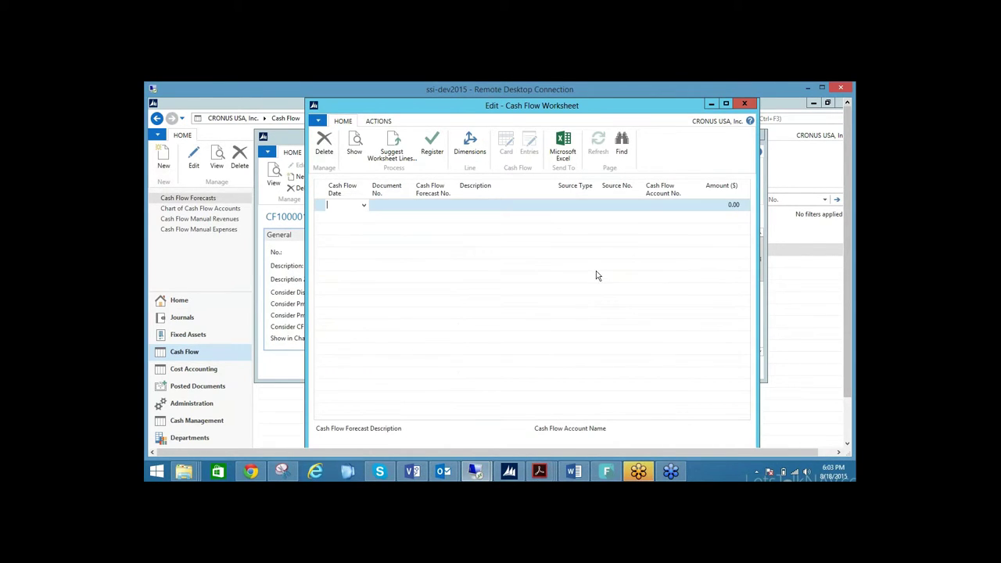
# - Close the Cash Flow Worksheet and the CF100001 card, and inspect the Sep and Oct 2016 columns of the Role Center's Cash Flow chart
pyautogui.click(744, 103)
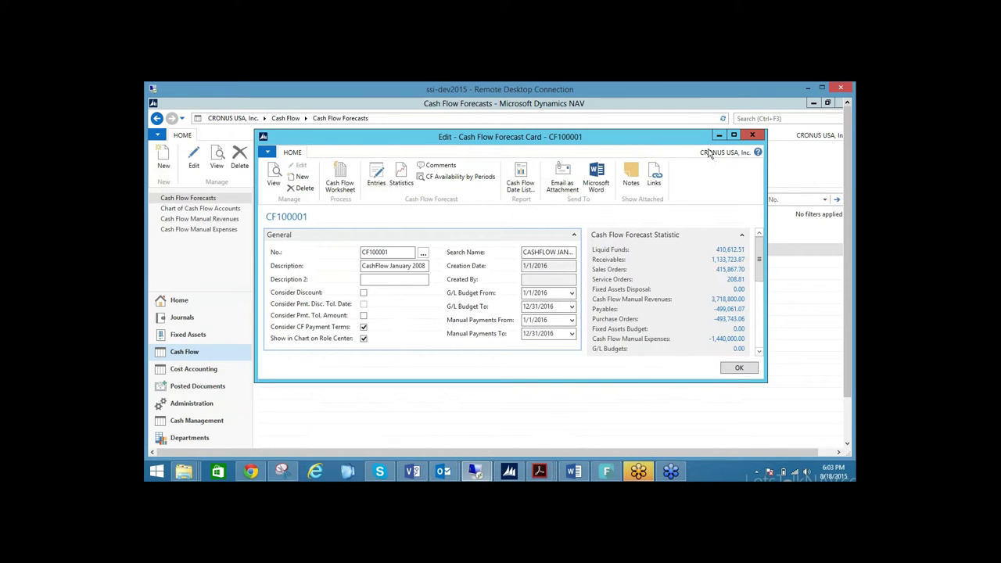
pyautogui.click(752, 136)
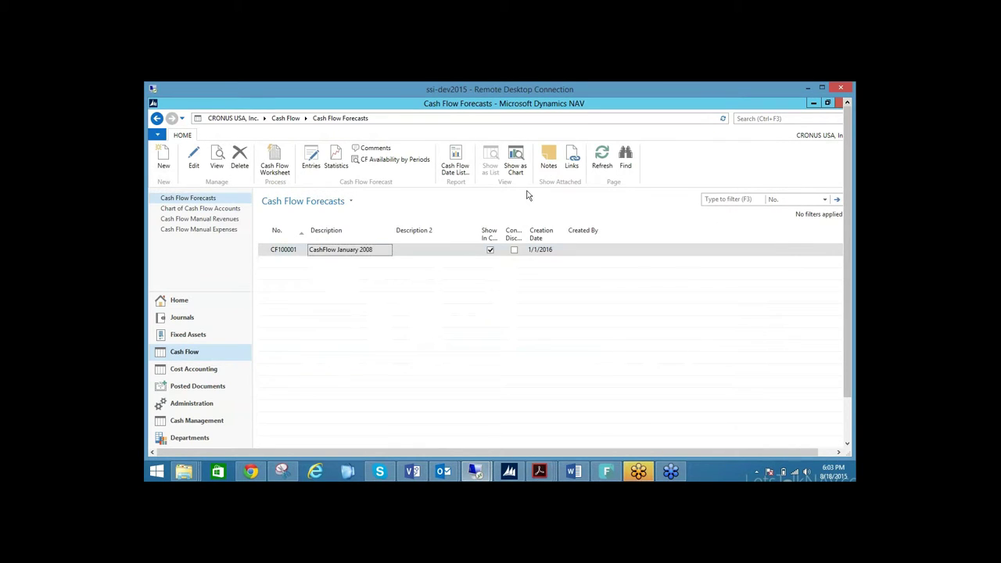
pyautogui.click(199, 295)
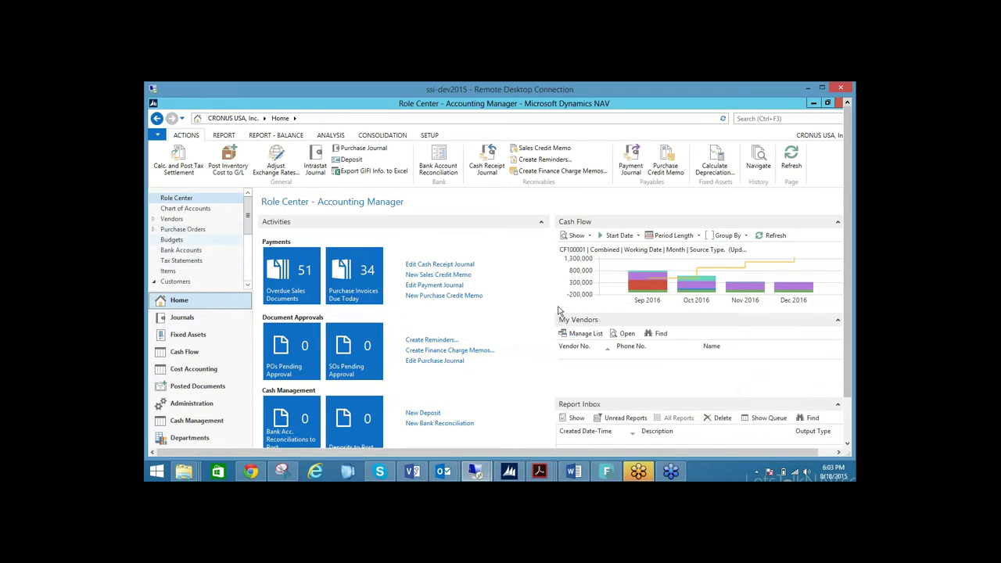
pyautogui.moveTo(712, 287)
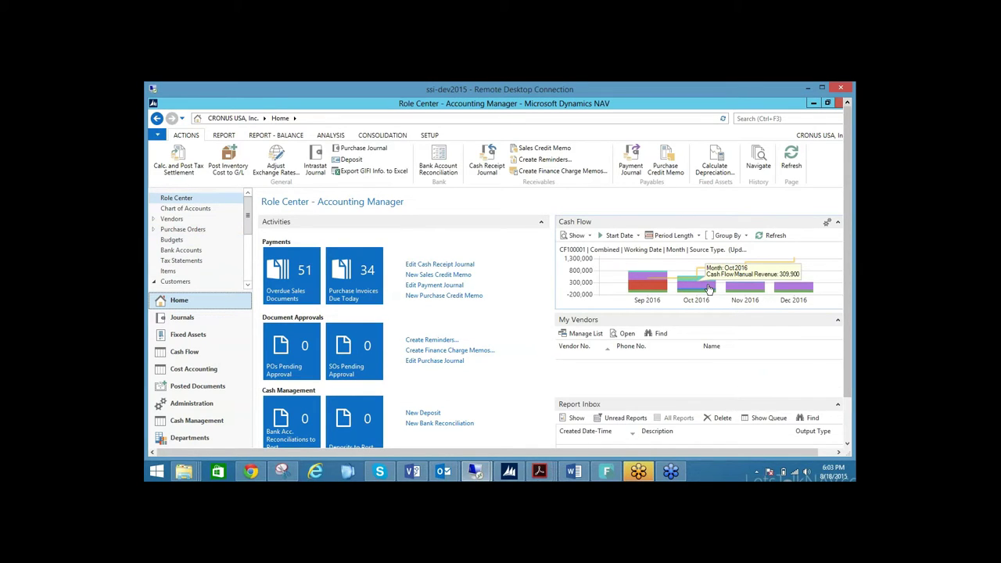
pyautogui.moveTo(654, 287)
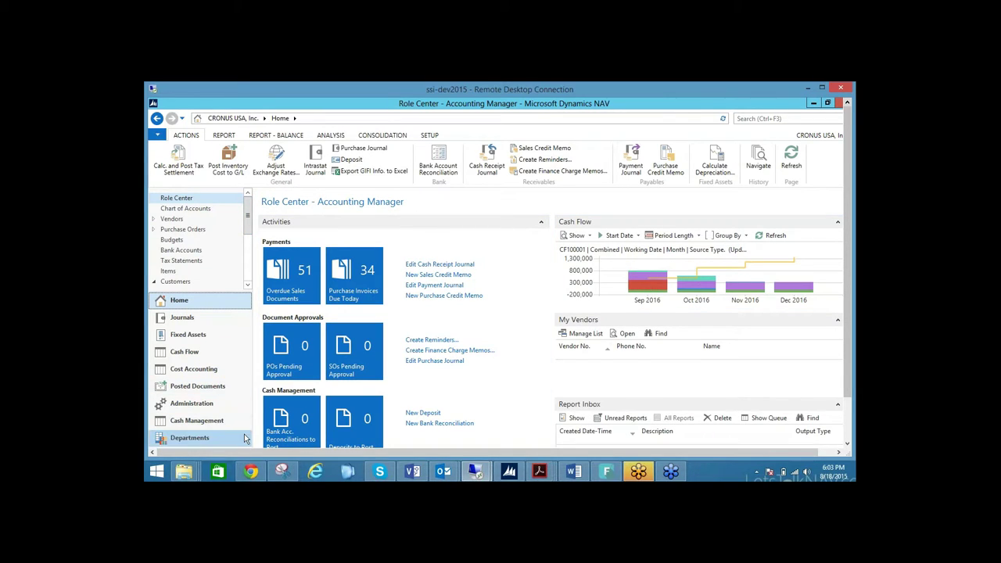
# - Open Cash Flow Setup from the Financial Management department, review its cash flow account assignments and close it
pyautogui.click(192, 441)
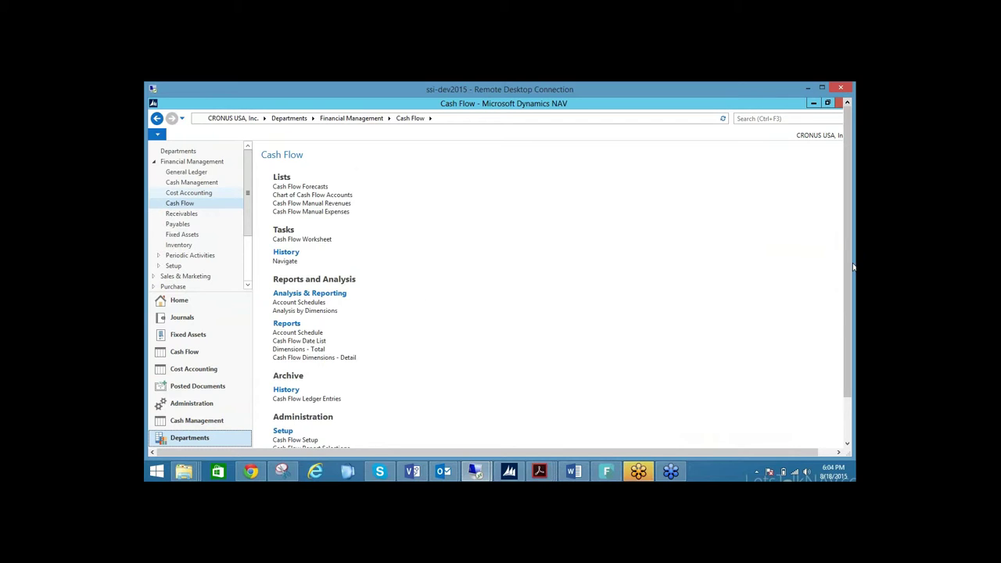
pyautogui.click(849, 290)
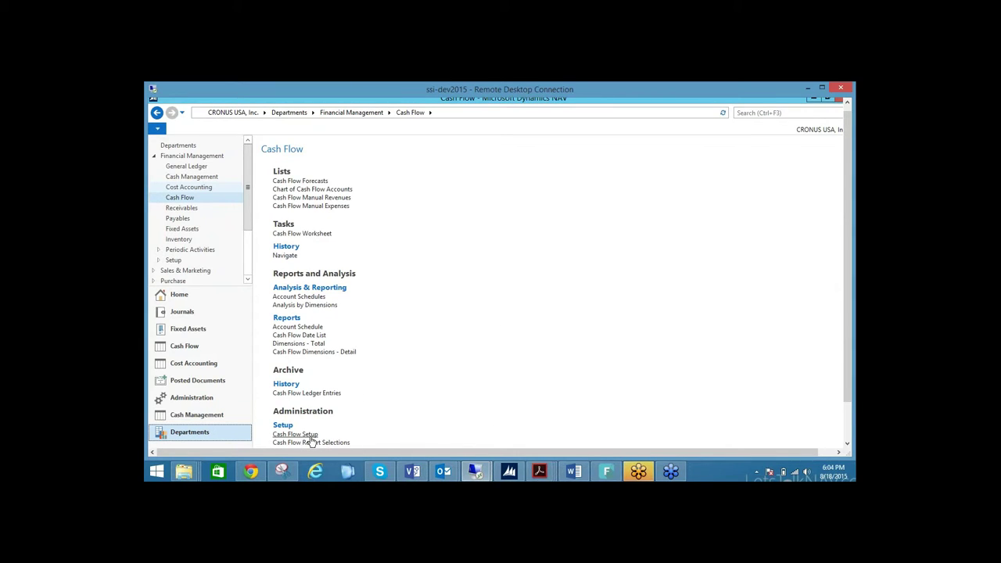
pyautogui.click(365, 426)
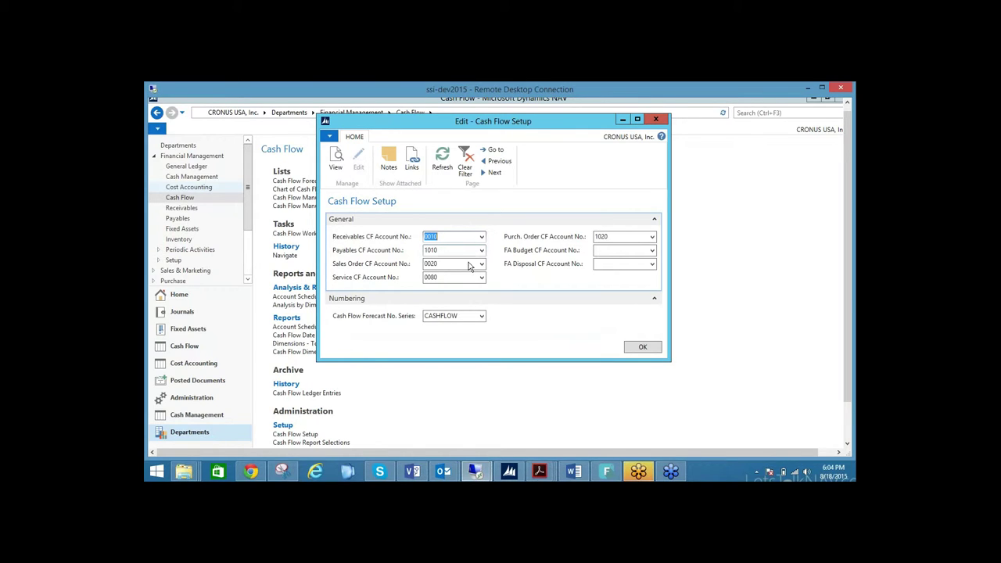
pyautogui.click(638, 349)
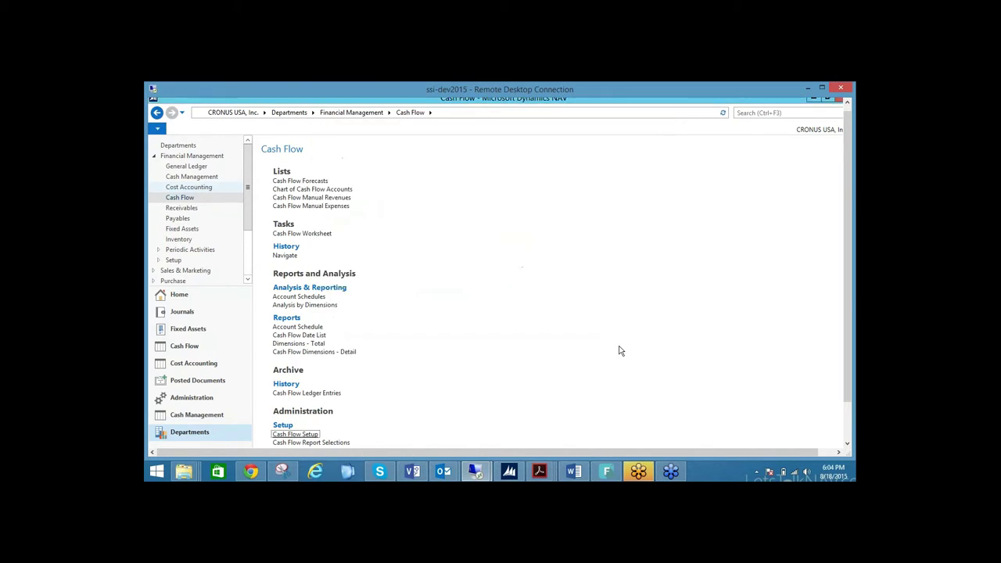
# - Browse the Chart of Cash Flow Accounts and view the account card of 0999 Total of Cash Receipts
pyautogui.click(319, 190)
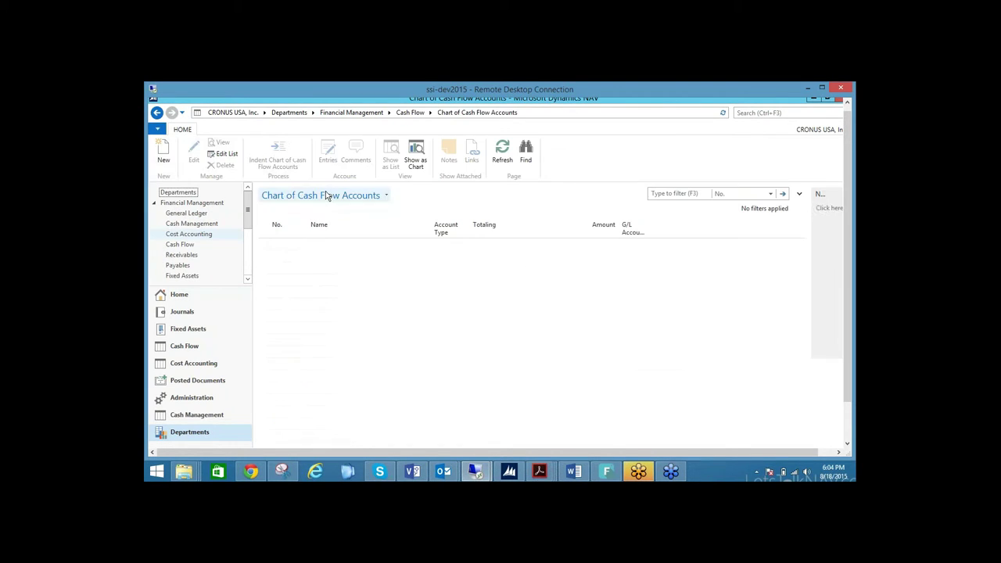
pyautogui.scroll(-3, 818, 316)
pyautogui.scroll(3, 819, 312)
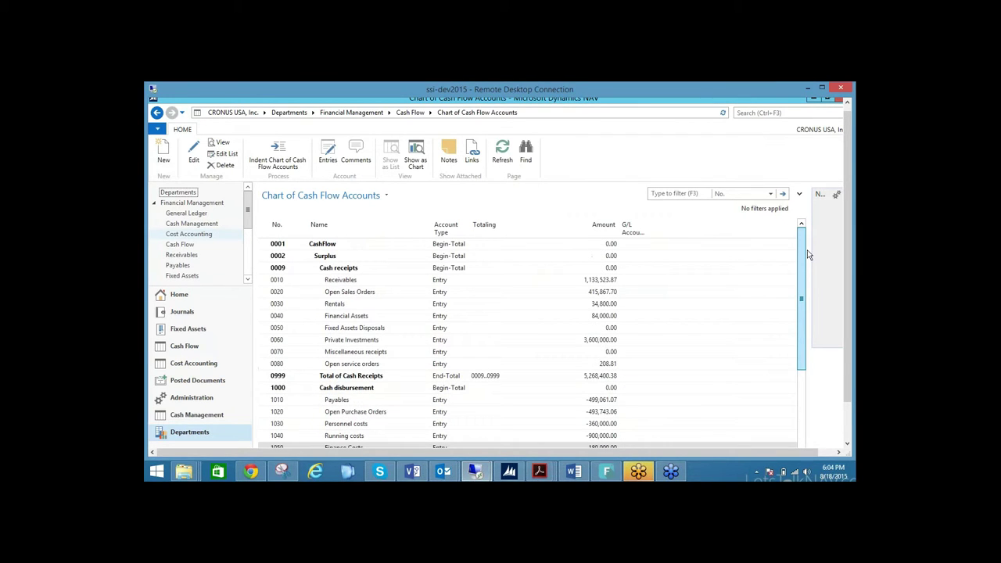
pyautogui.doubleClick(520, 380)
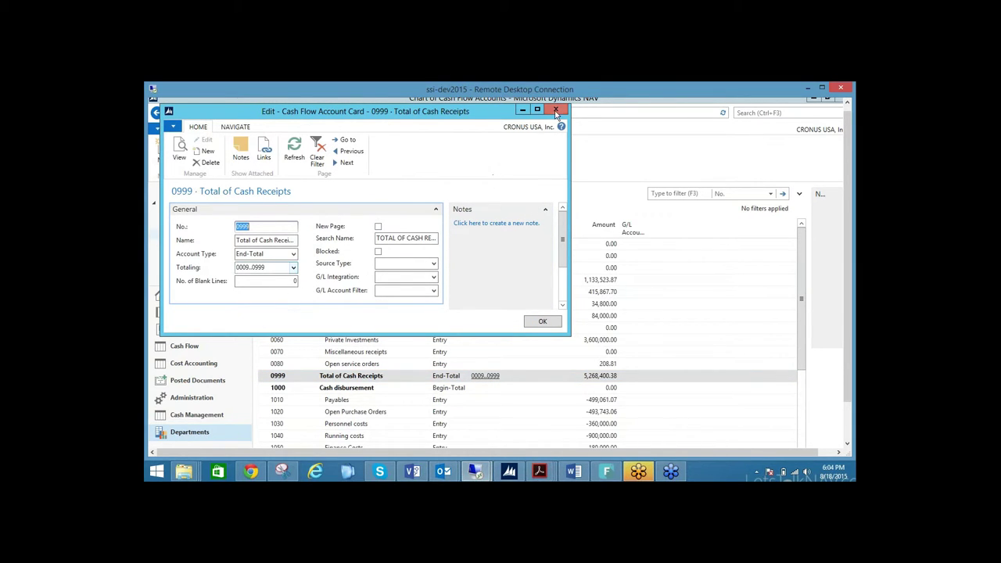
pyautogui.press('Escape')
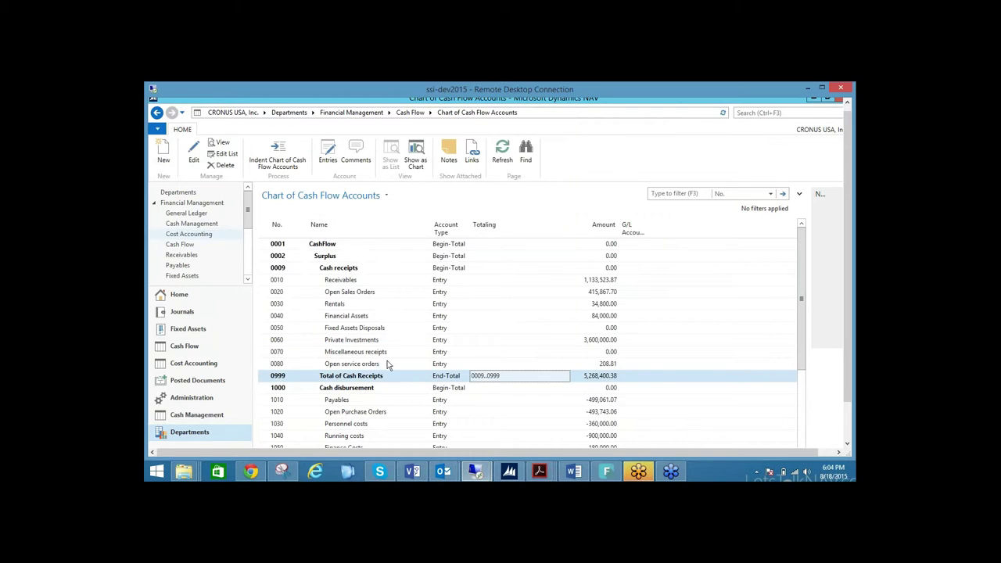
# - View the Cash Flow Account Card of 1040 Running costs and close it
pyautogui.click(350, 436)
pyautogui.doubleClick(350, 436)
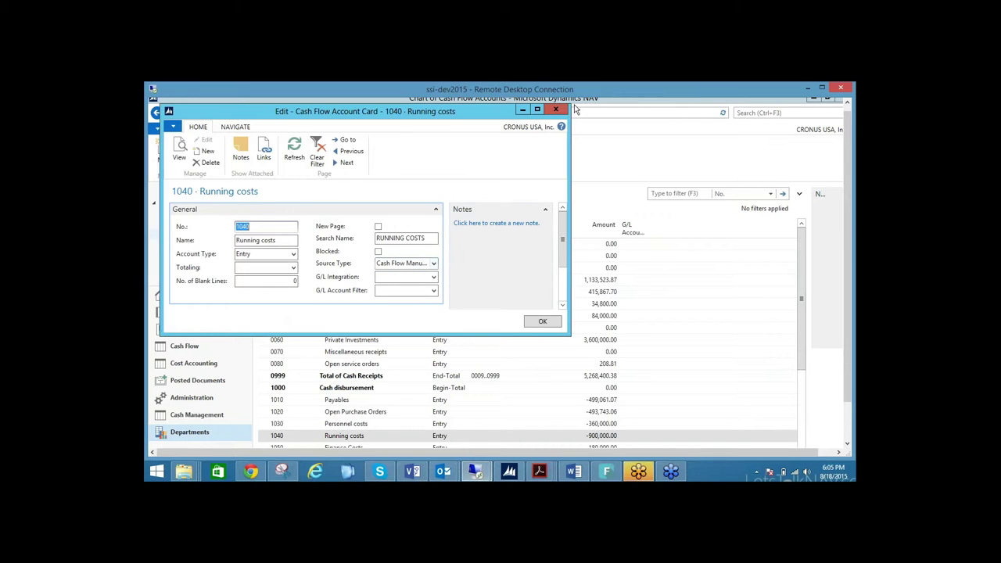
pyautogui.click(556, 110)
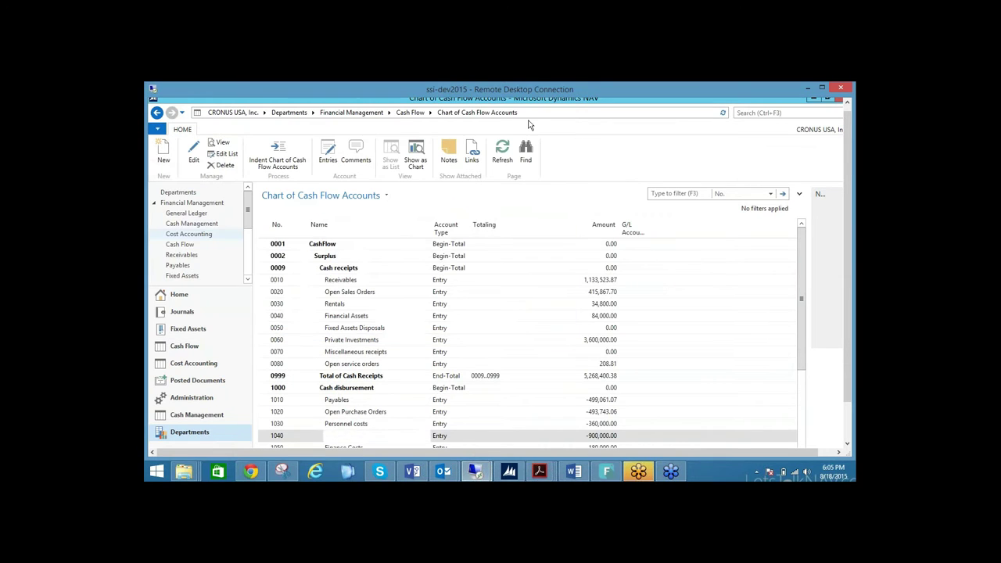
# - Review the Cash Flow Manual Revenues list and the Cash Flow Manual Expenses list
pyautogui.click(195, 244)
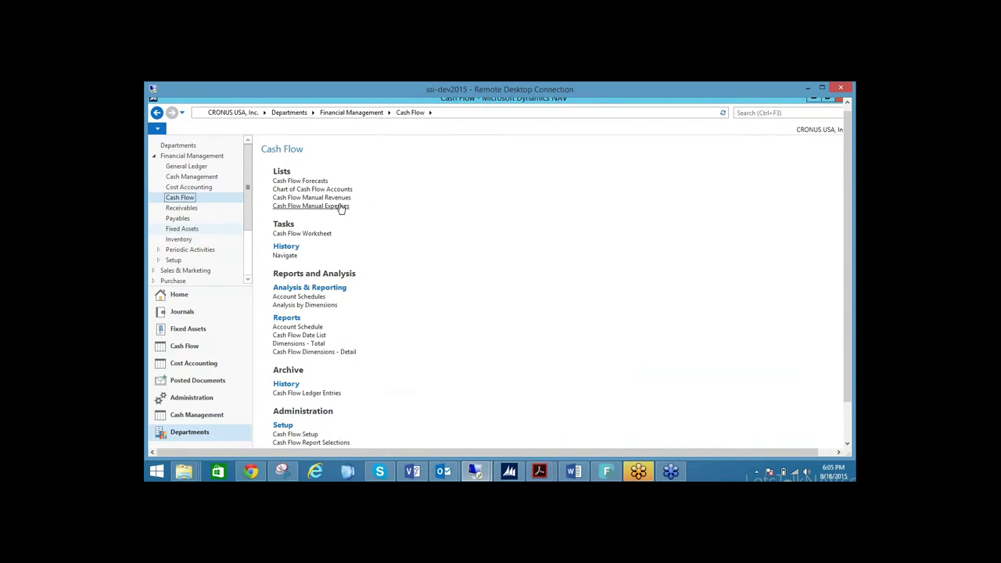
pyautogui.click(345, 200)
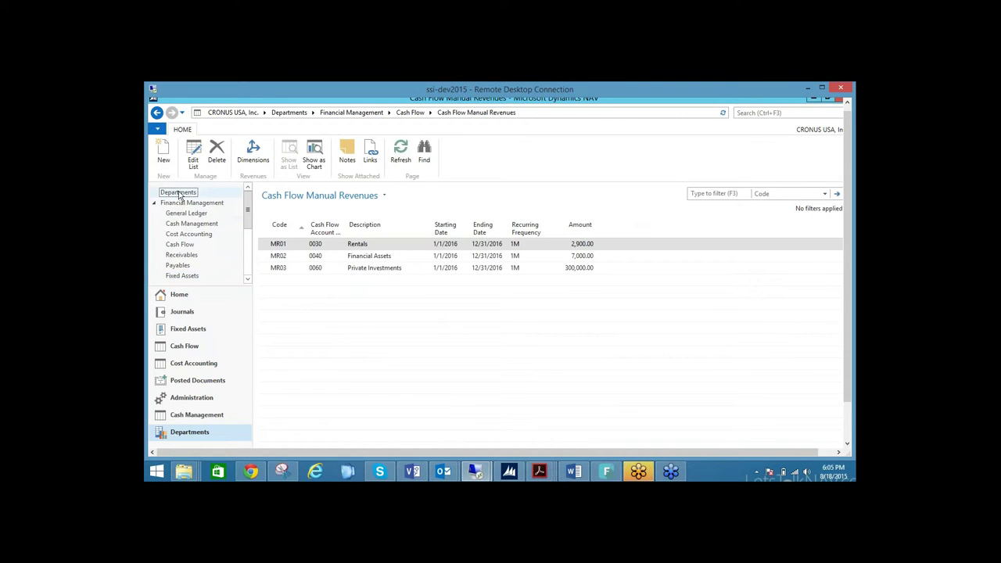
pyautogui.click(180, 244)
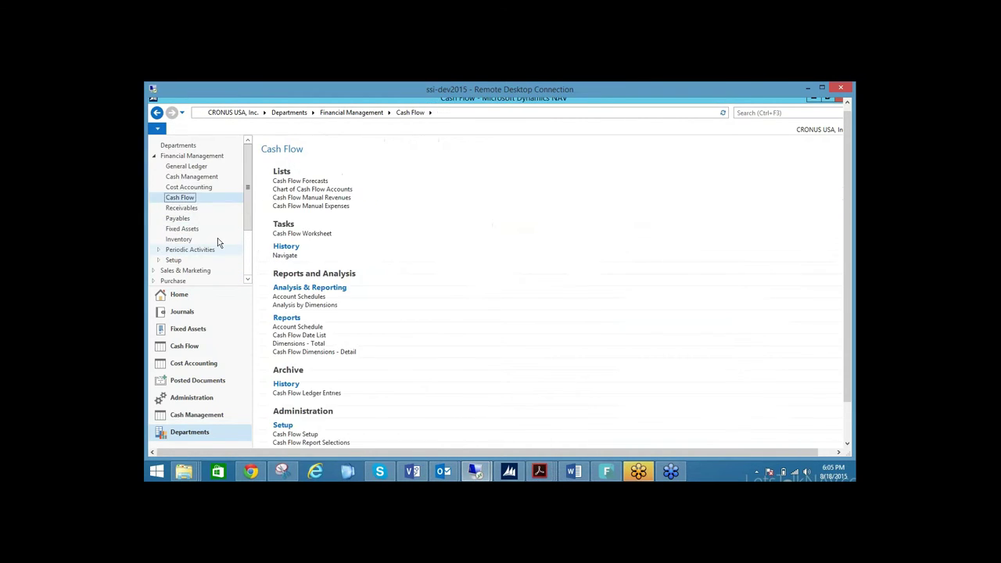
pyautogui.click(324, 207)
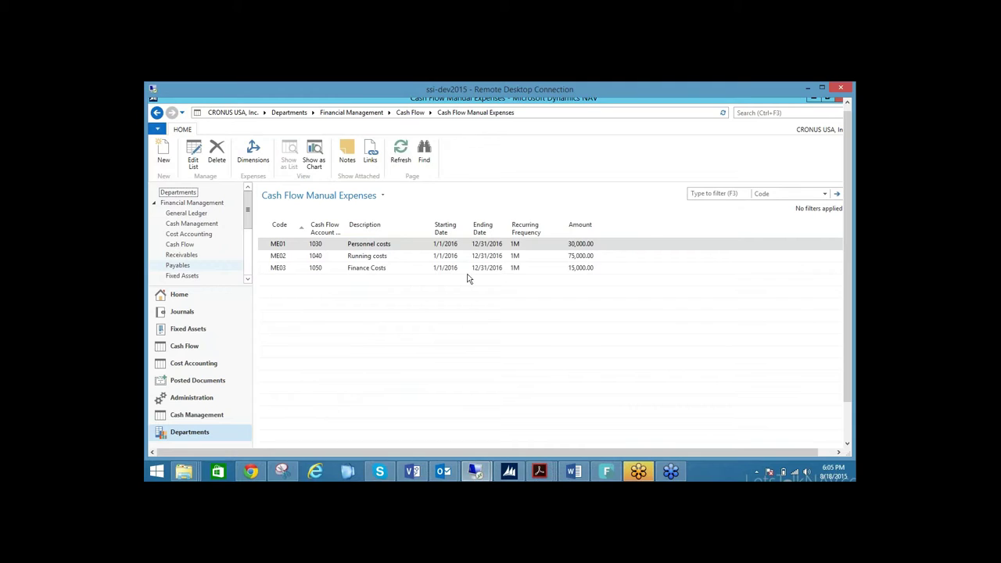
pyautogui.click(206, 297)
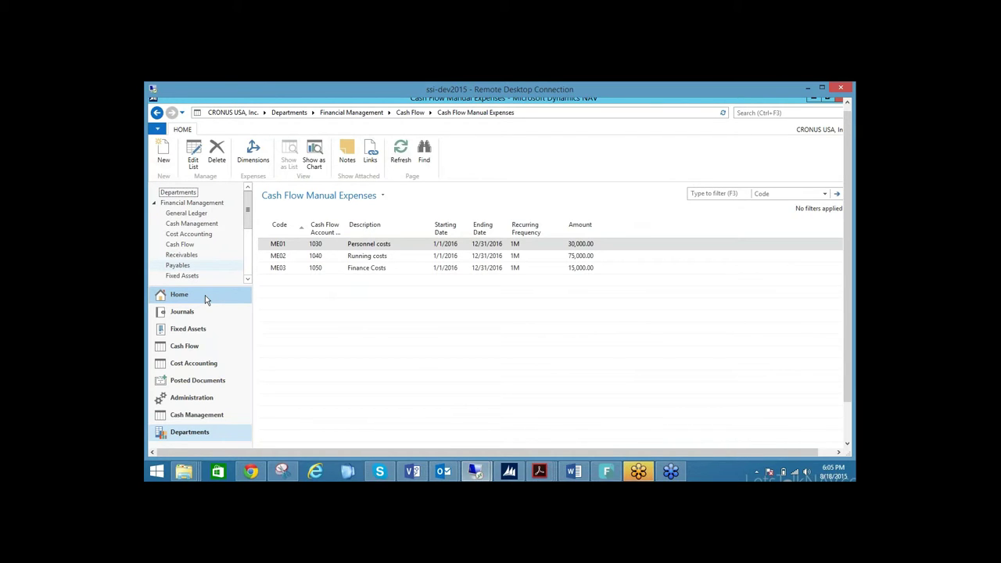
# - Open the Account Schedule Names list from the Cash Flow department page and choose the CASHFLOW schedule
pyautogui.click(197, 437)
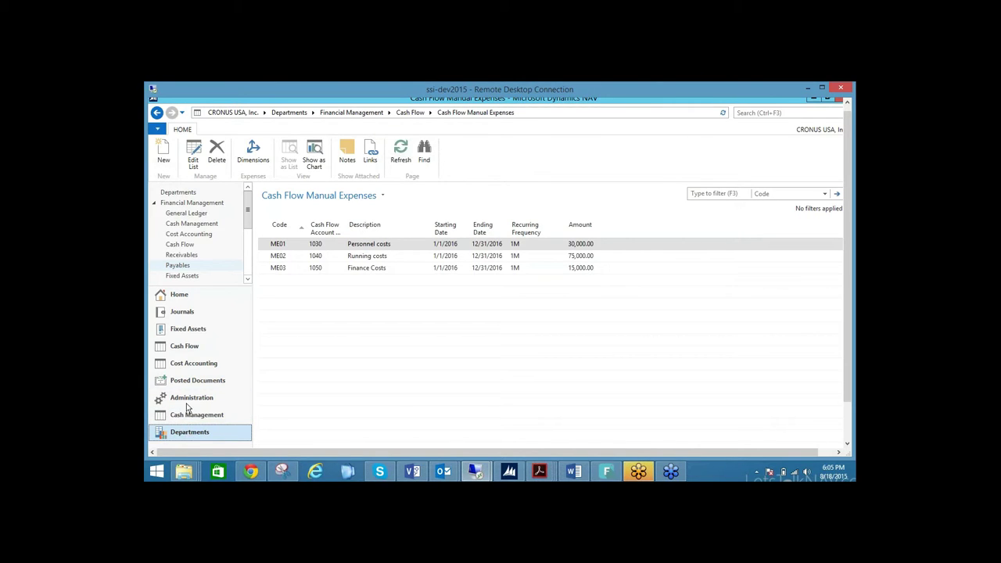
pyautogui.click(183, 245)
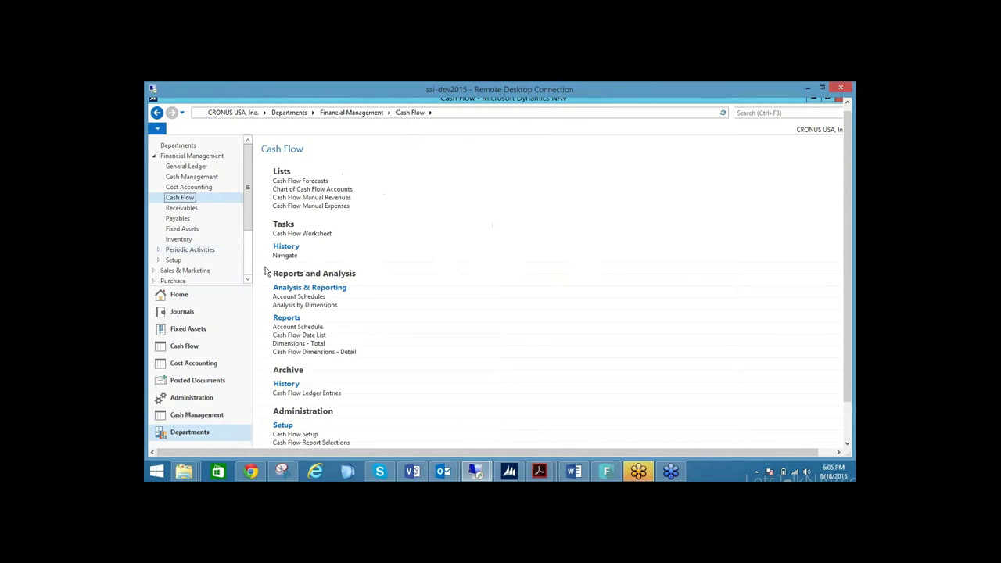
pyautogui.click(315, 298)
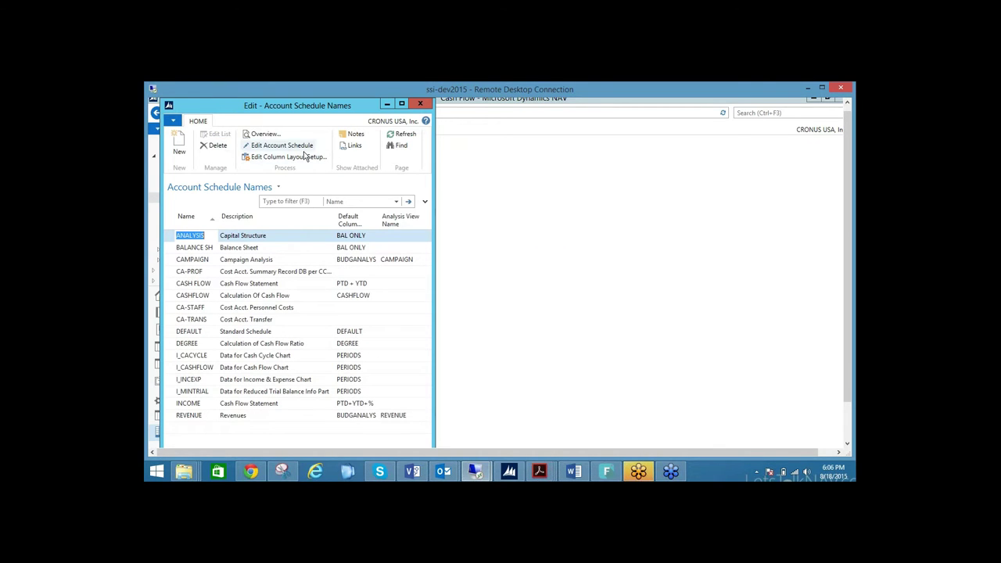
pyautogui.doubleClick(235, 295)
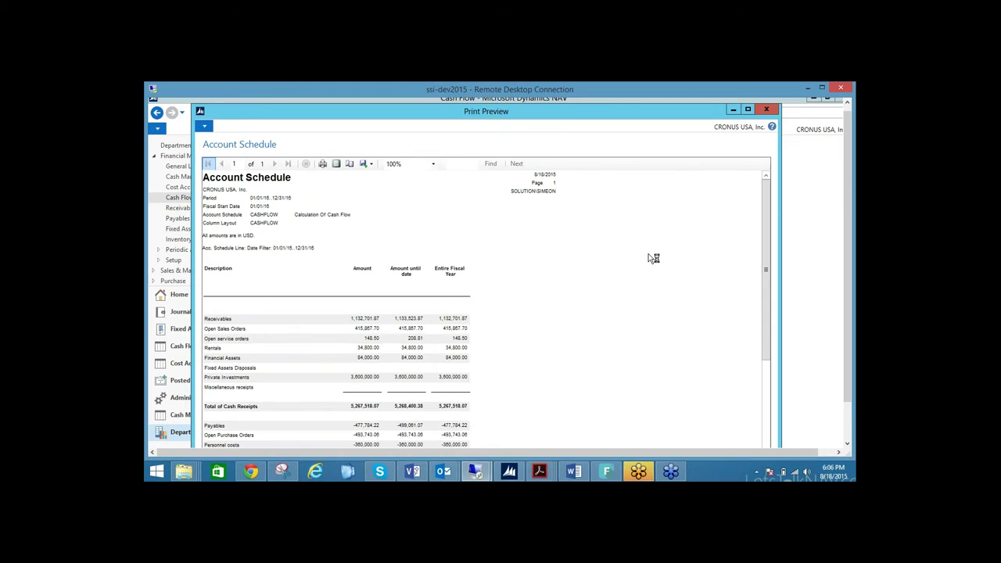
# - Read through the CASHFLOW Account Schedule report preview, close it and return to the Role Center
pyautogui.moveTo(770, 236); pyautogui.dragTo(764, 318)
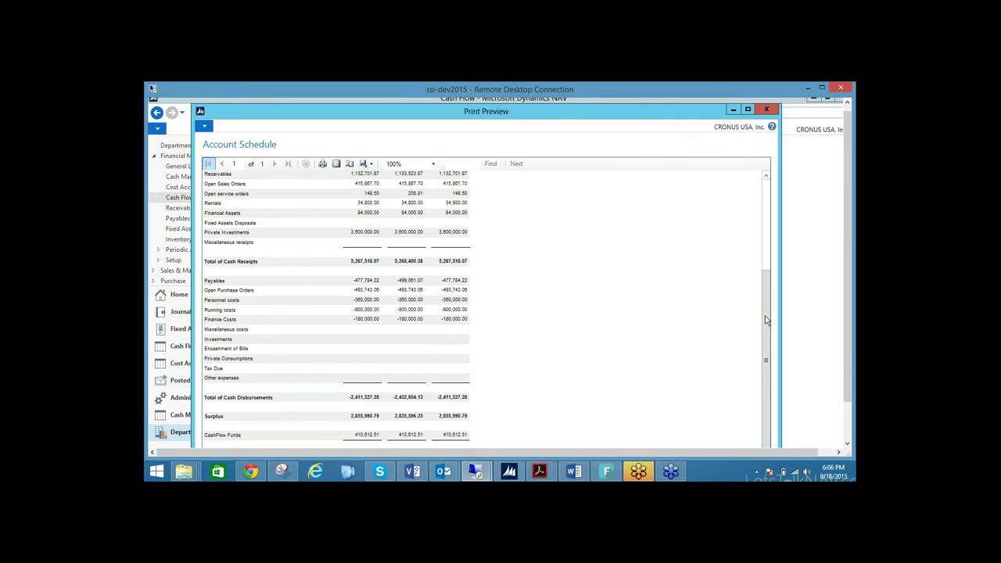
pyautogui.moveTo(766, 311); pyautogui.dragTo(777, 220)
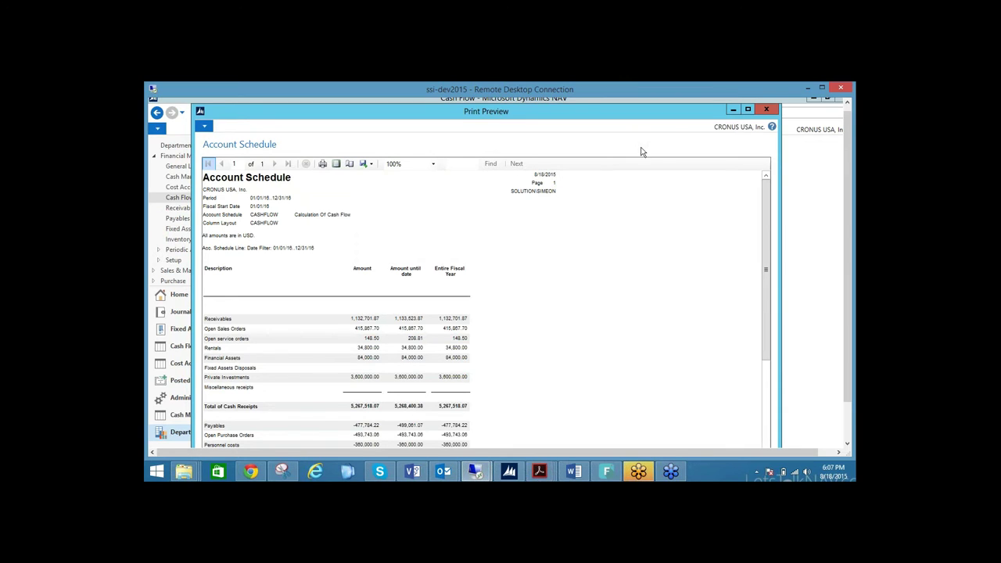
pyautogui.click(769, 110)
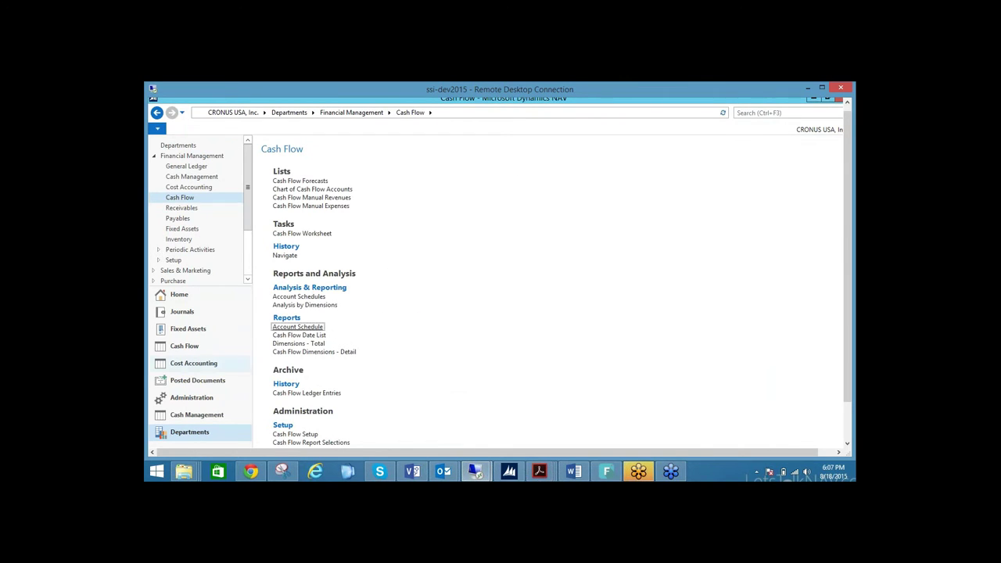
pyautogui.click(180, 295)
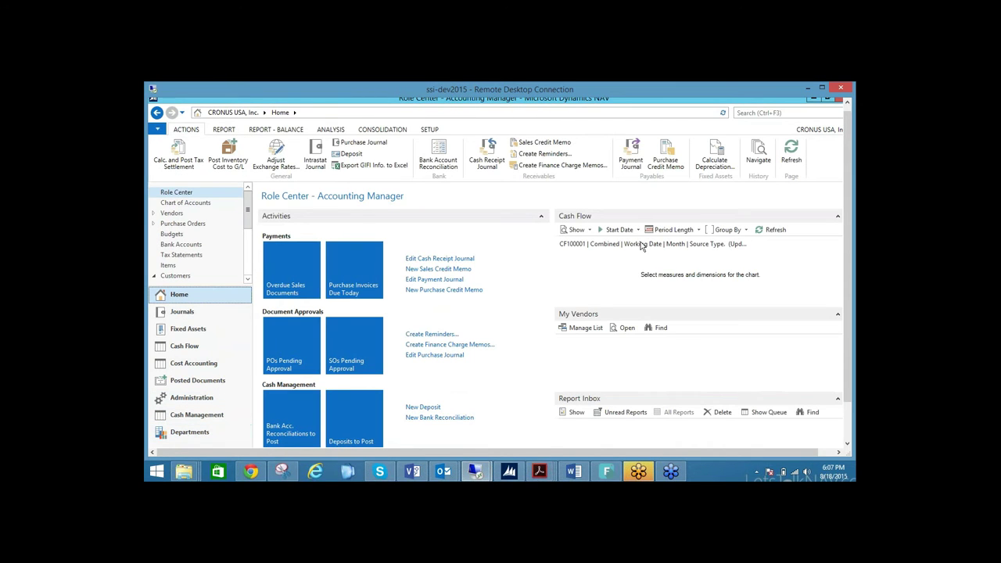